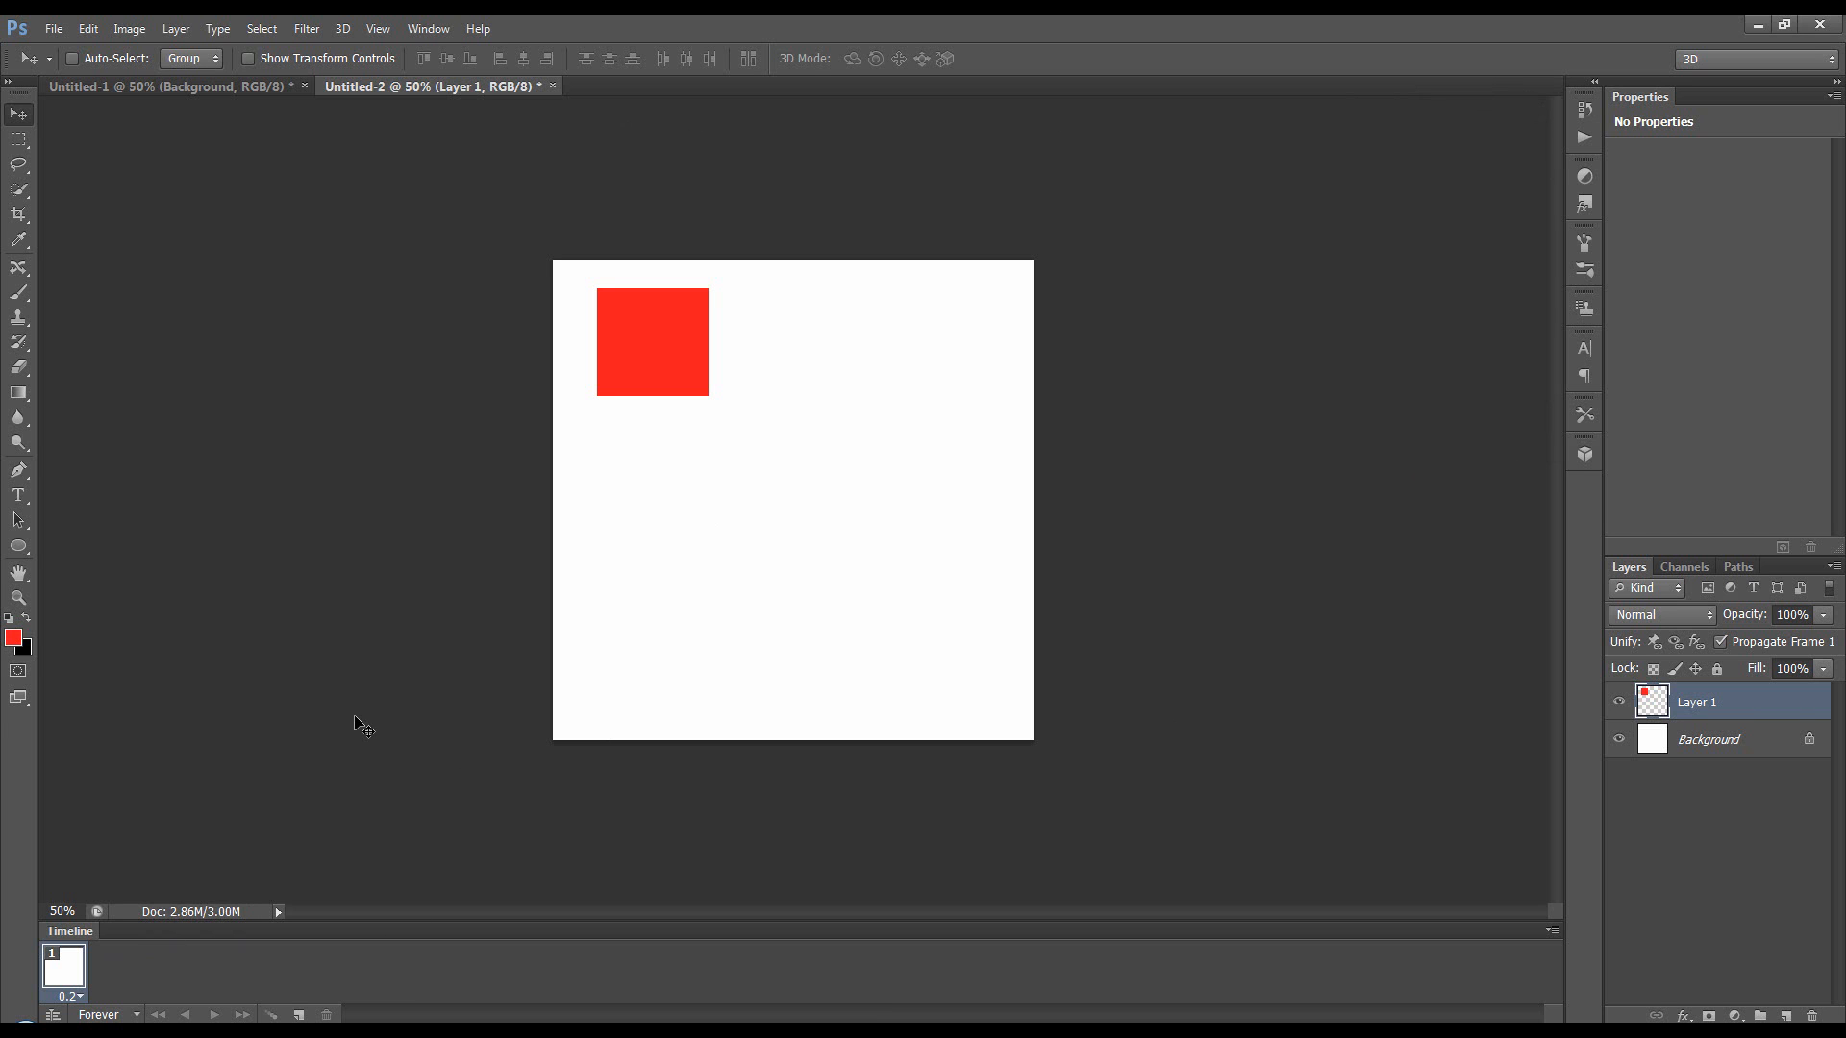
Step the document's history back to the Deselect state, before the frame animation was created
{"action": "left_click", "coordinate": [1584, 138]}
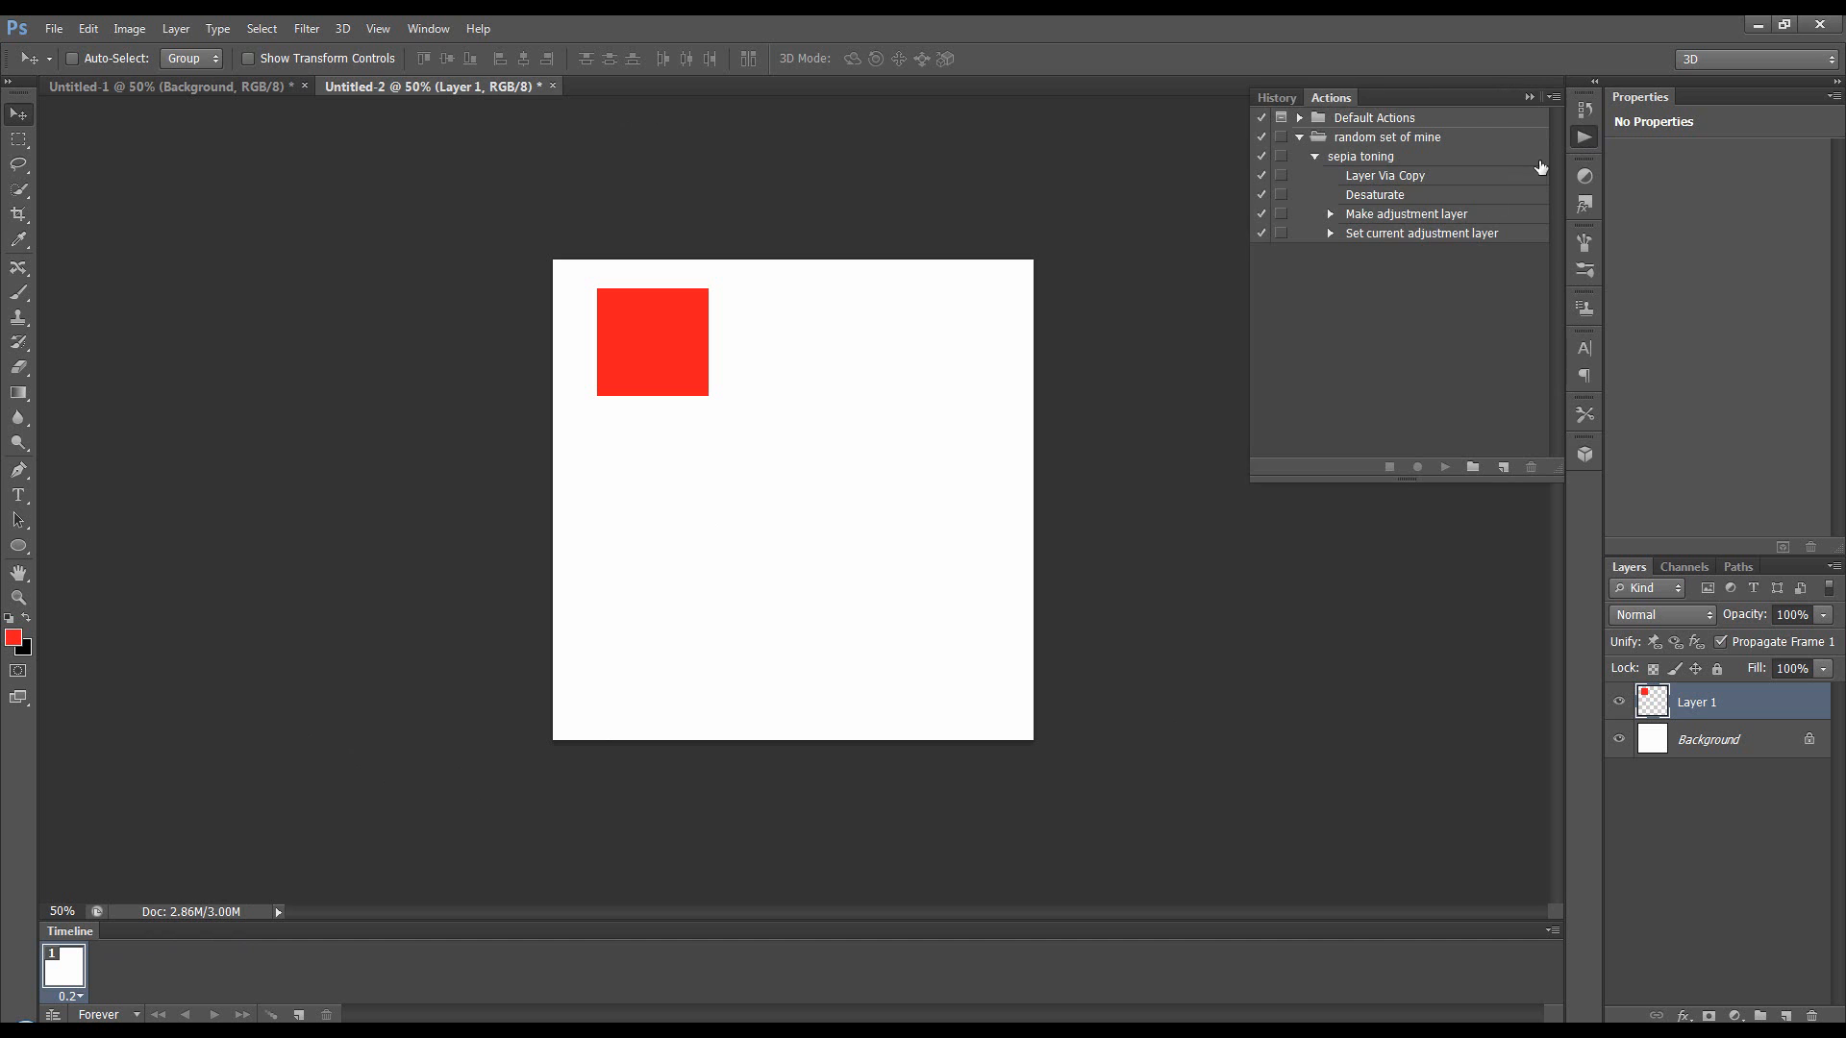
{"action": "left_click", "coordinate": [1528, 98]}
{"action": "left_click", "coordinate": [1584, 108]}
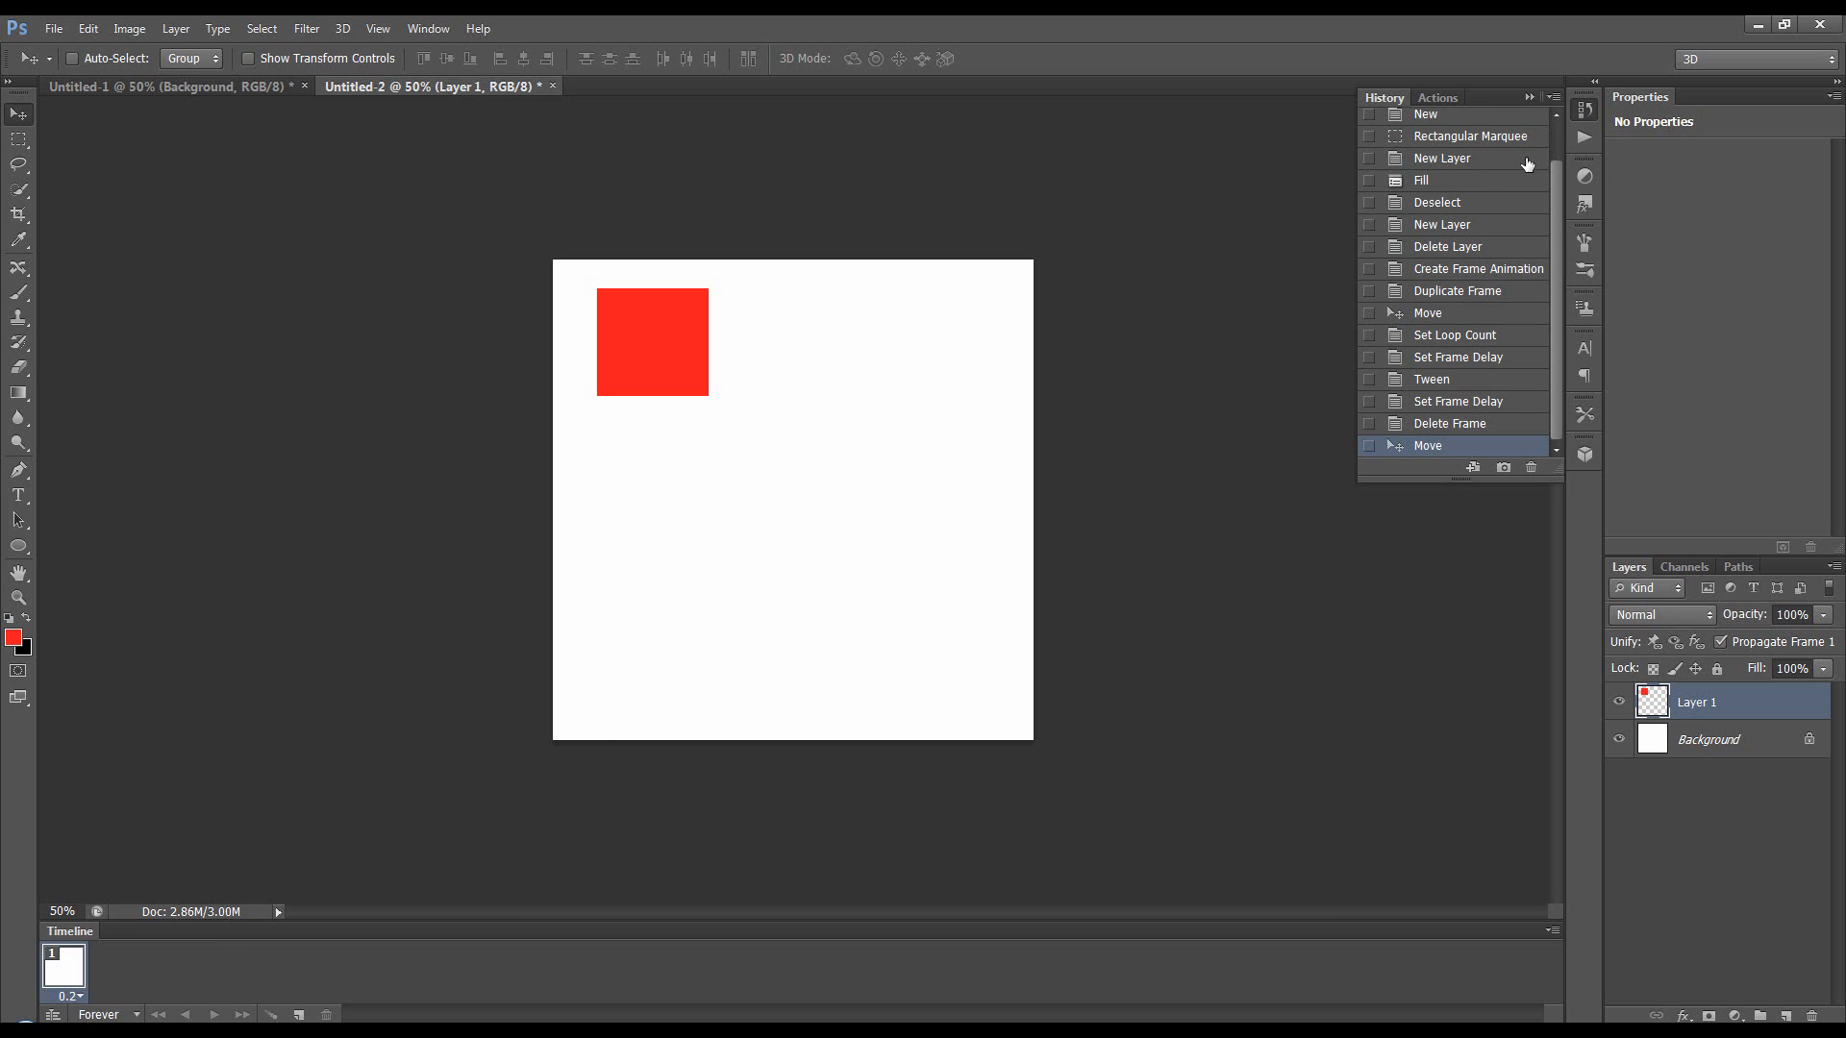
{"action": "left_click", "coordinate": [1442, 182]}
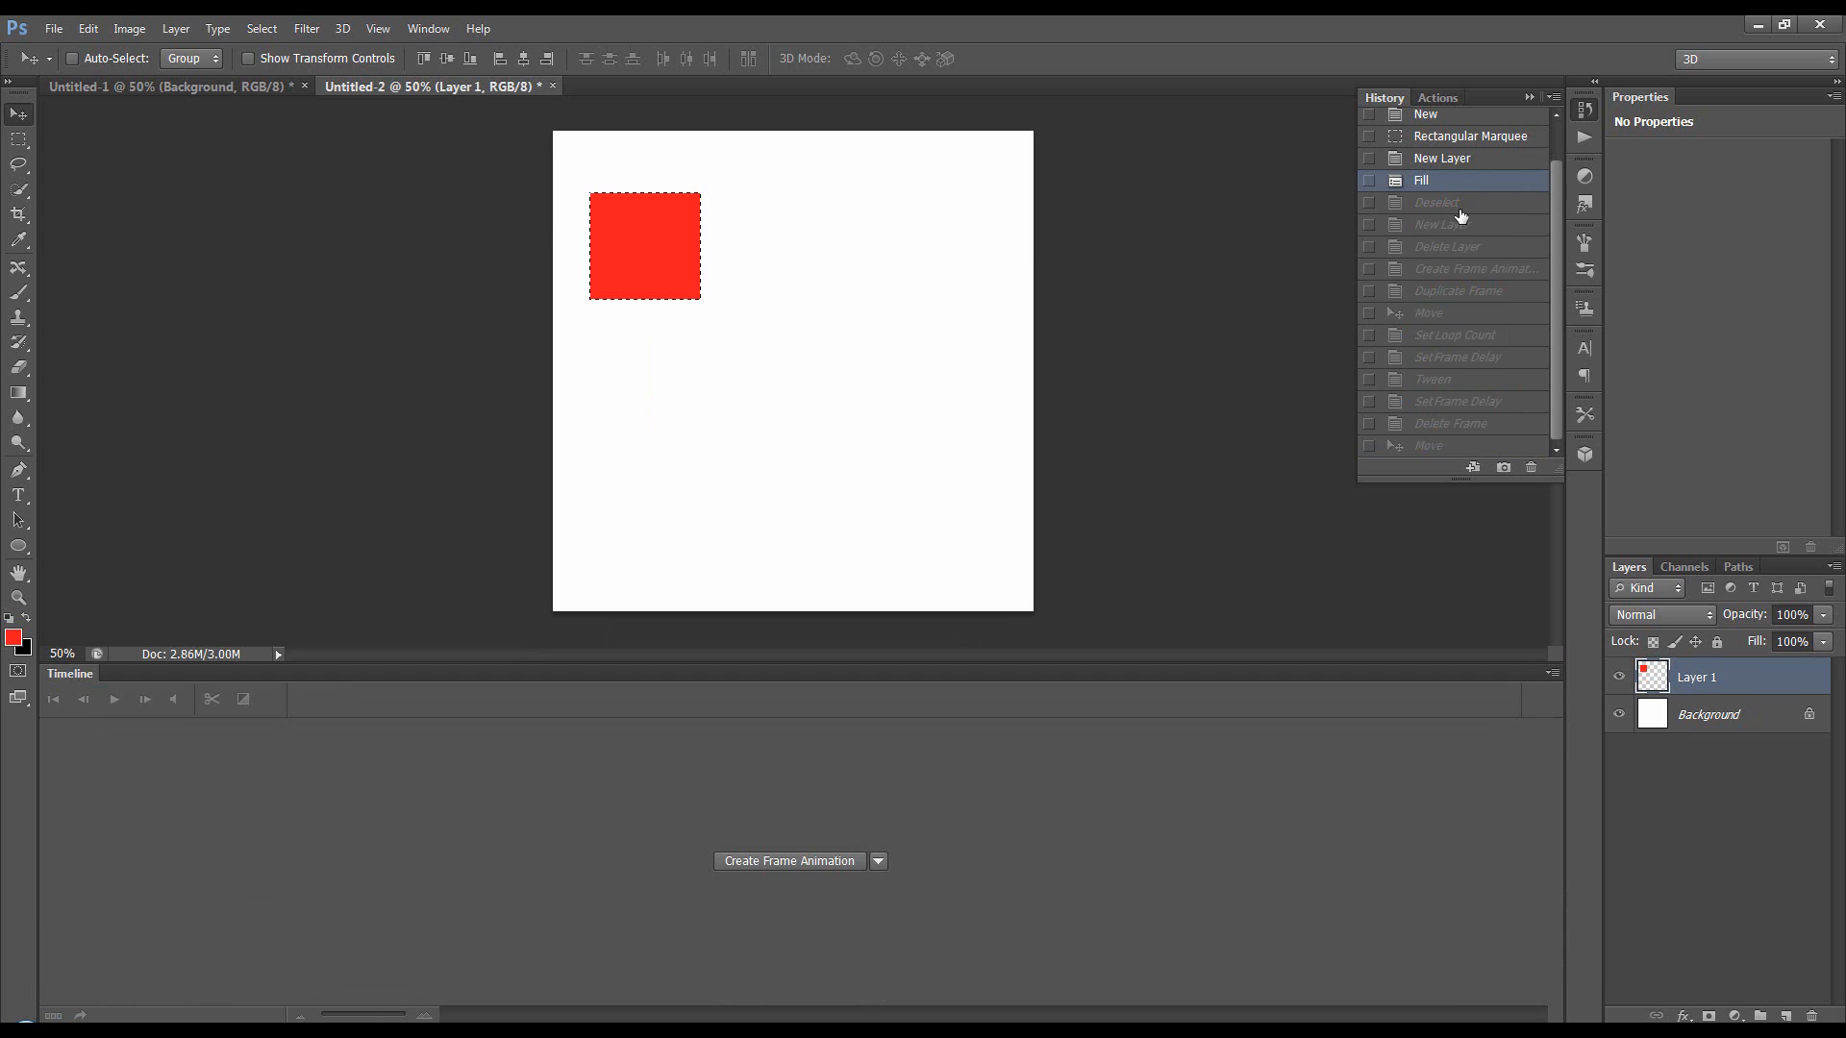
{"action": "left_click", "coordinate": [1459, 204]}
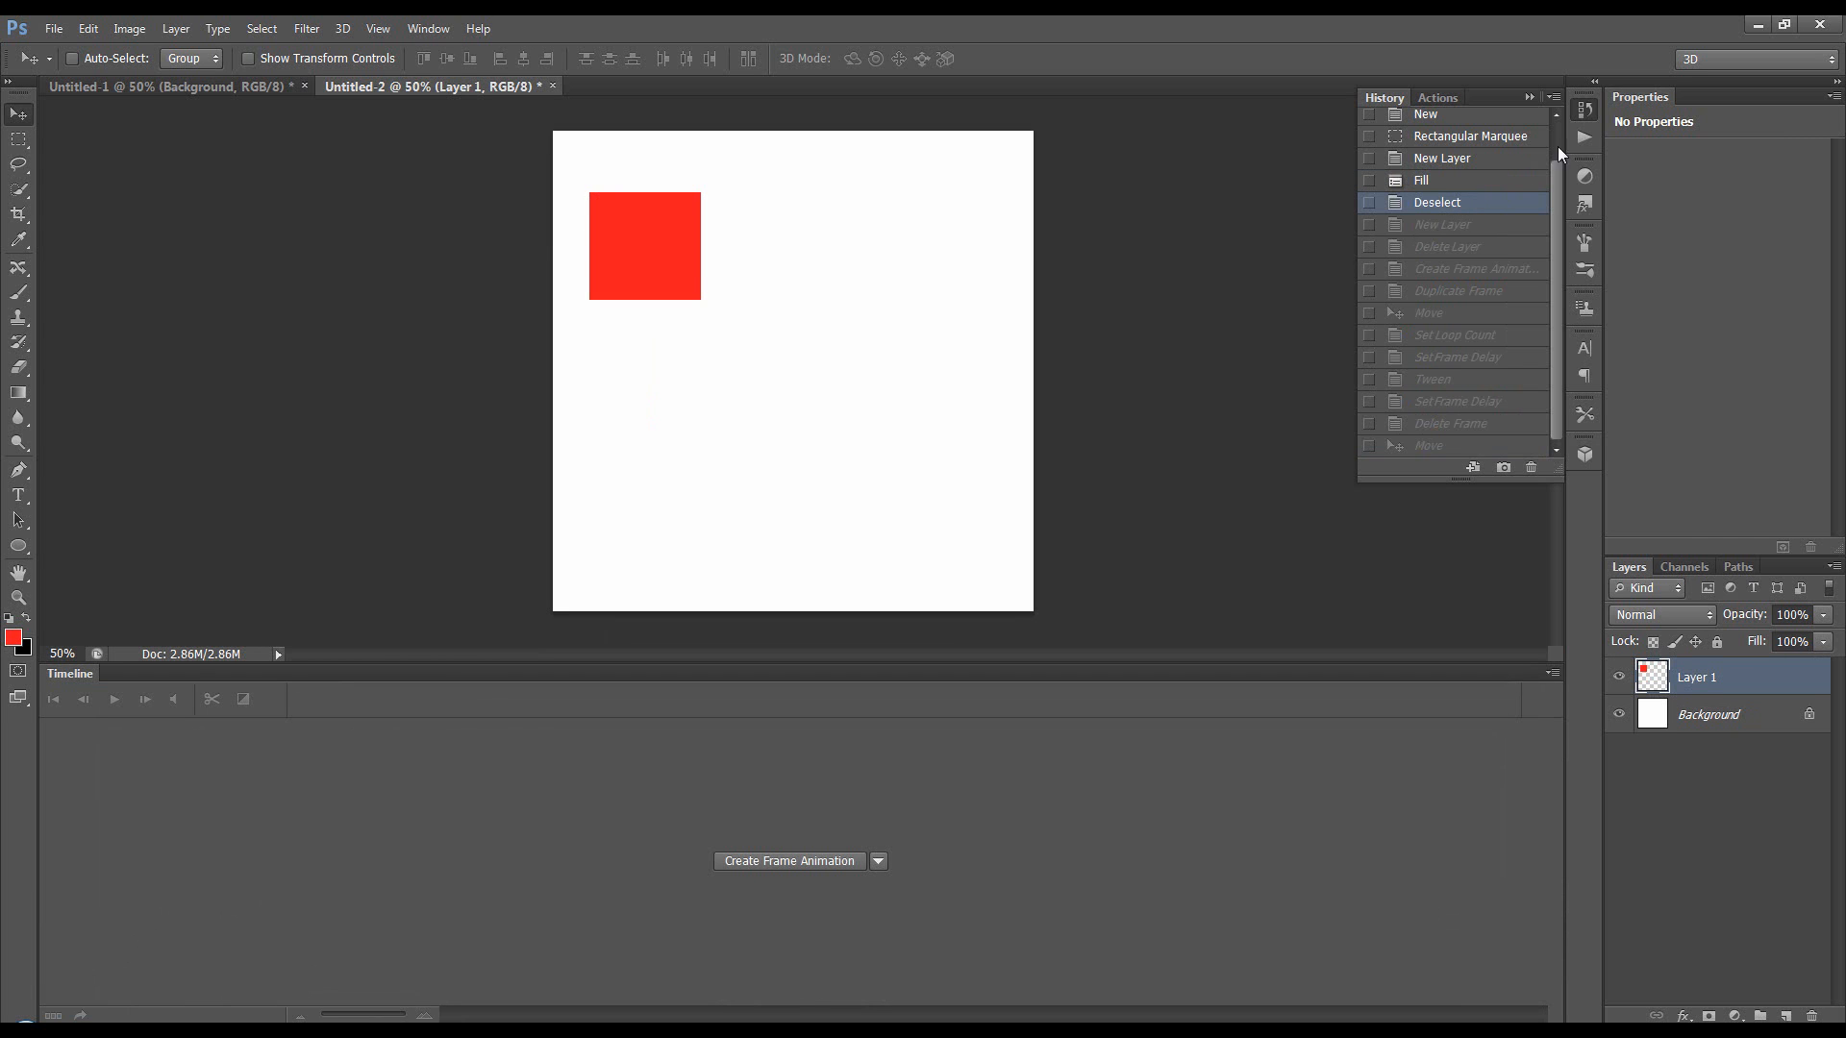
{"action": "left_click", "coordinate": [1532, 96]}
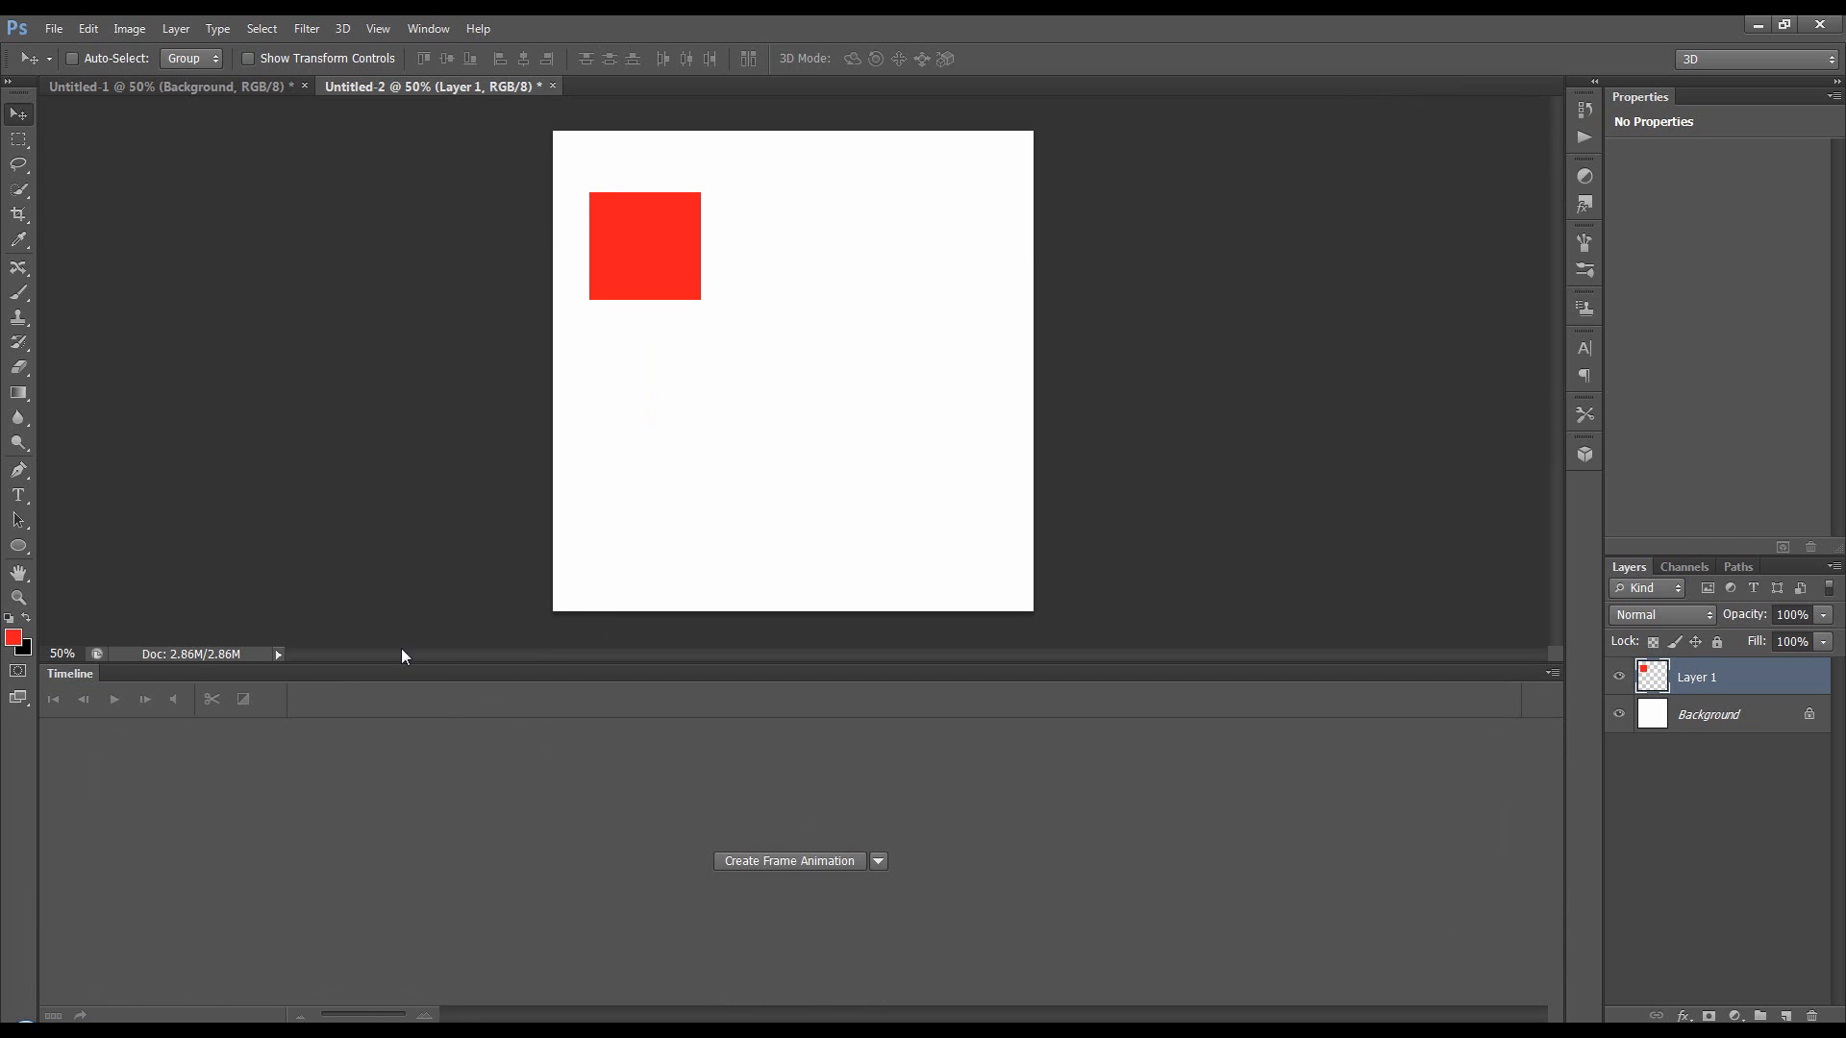
{"action": "left_click", "coordinate": [429, 29]}
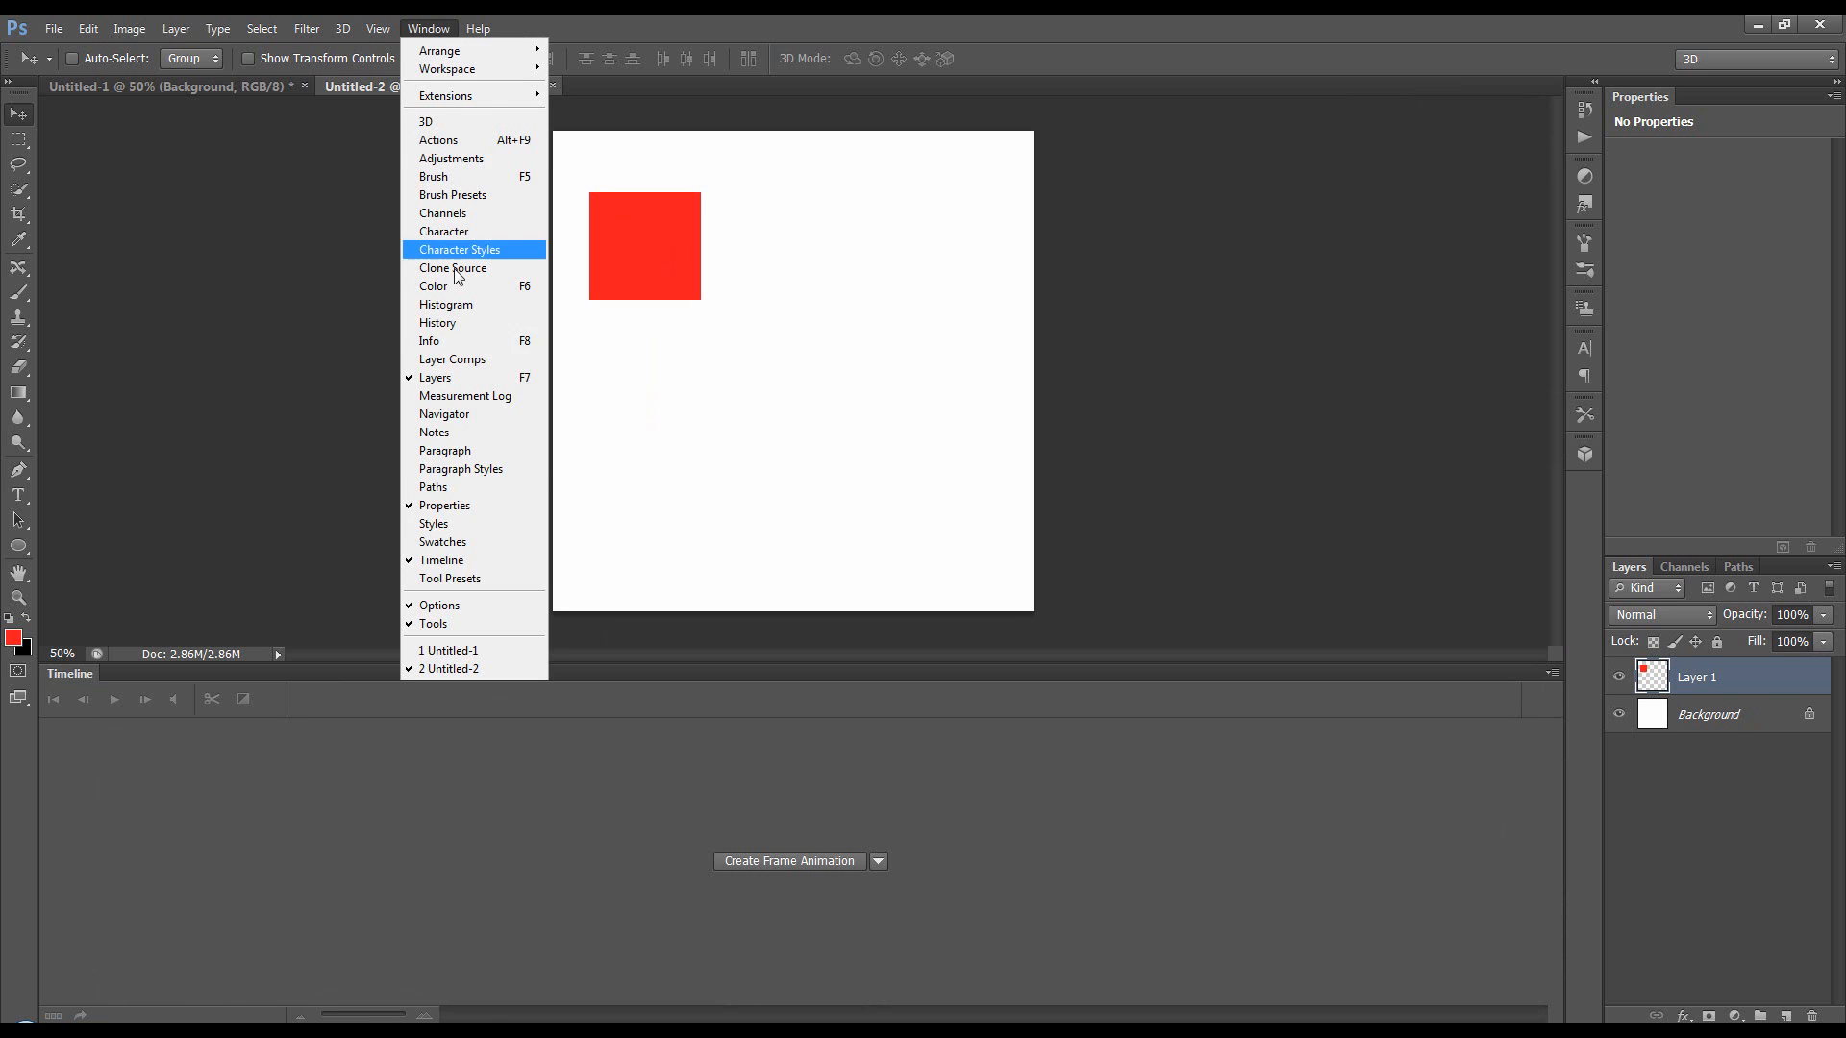
{"action": "left_click", "coordinate": [417, 27]}
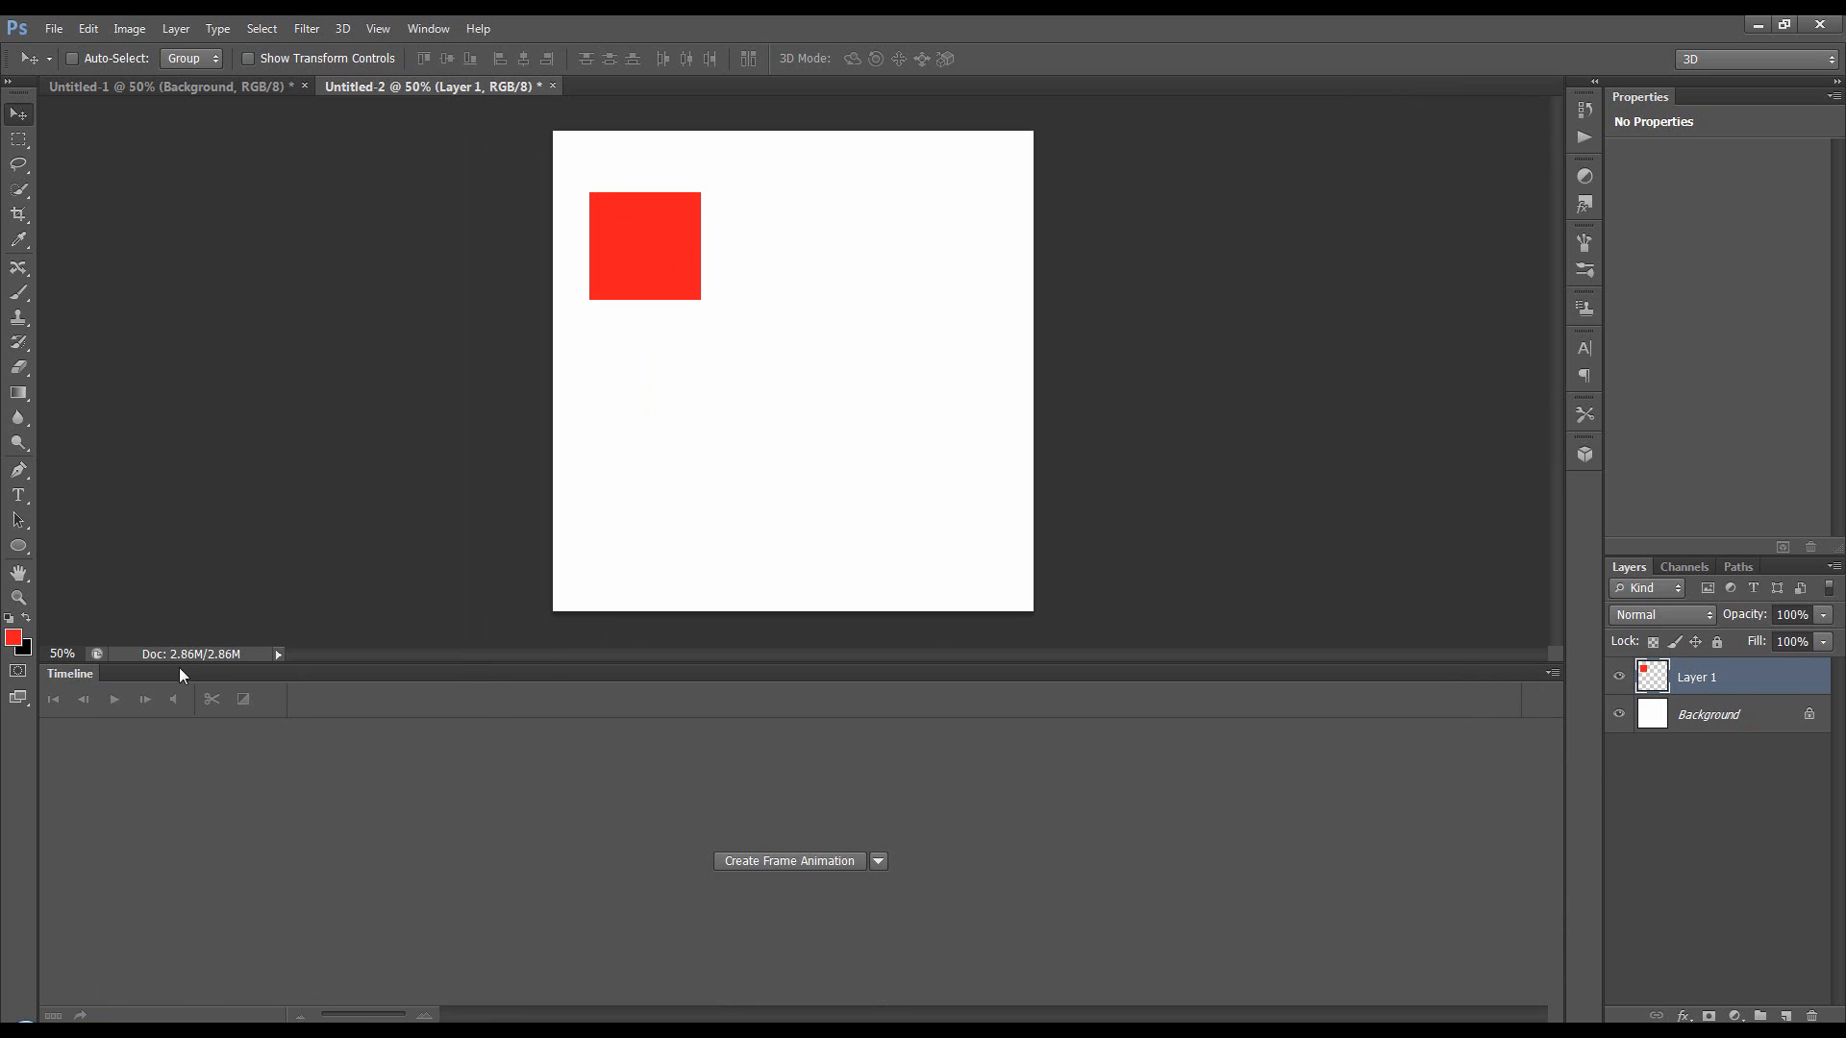
{"action": "left_click", "coordinate": [879, 861]}
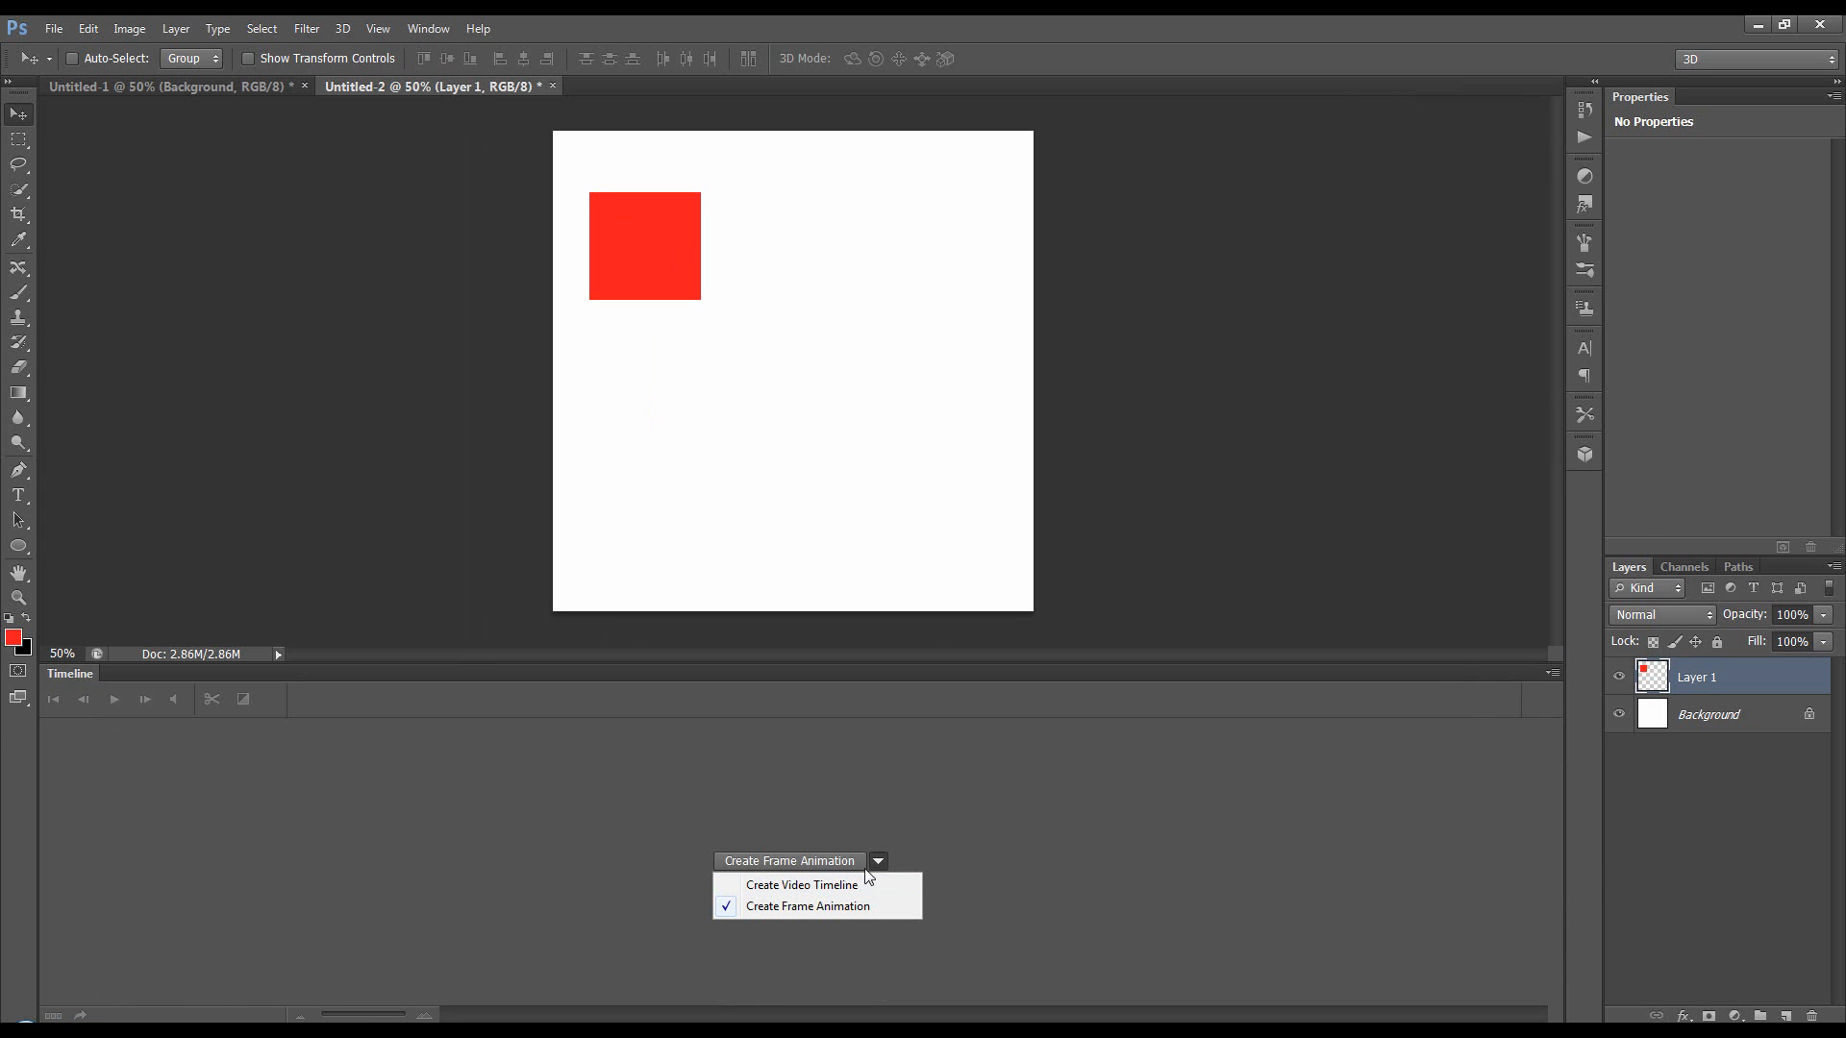
{"action": "left_click", "coordinate": [774, 884]}
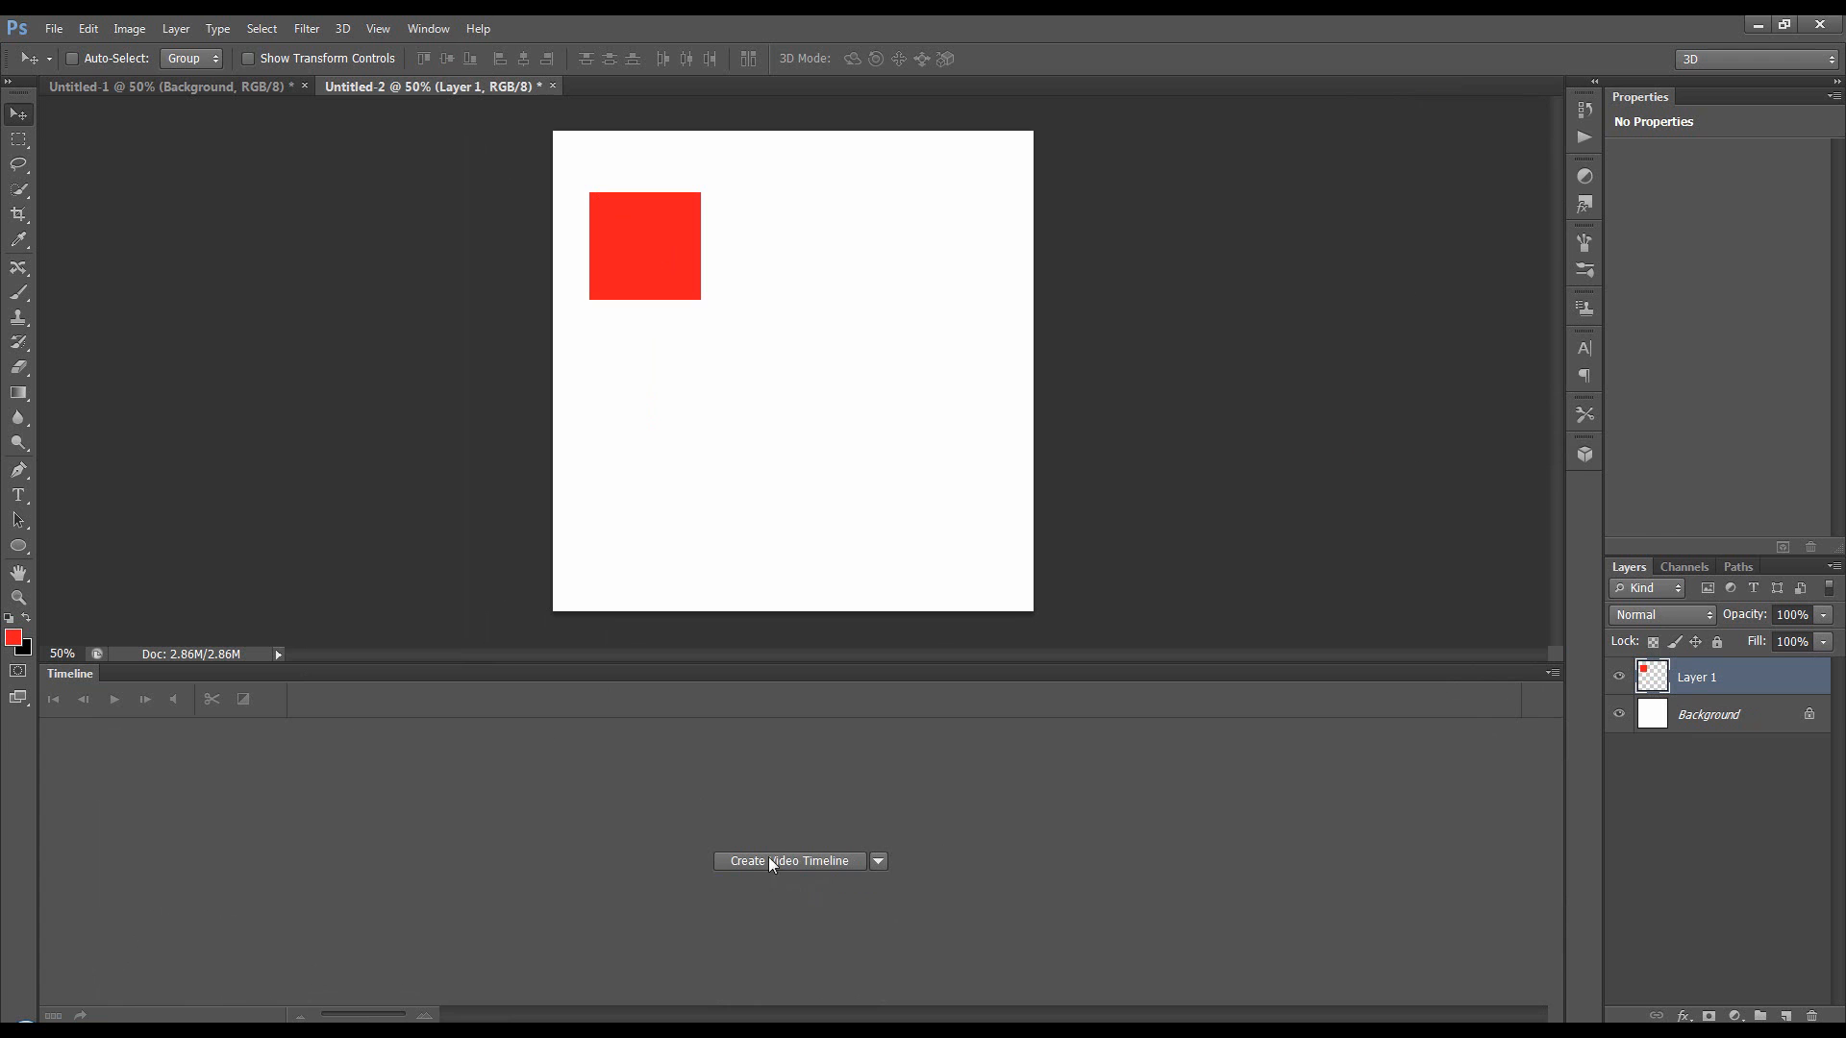
{"action": "left_click", "coordinate": [878, 861]}
{"action": "left_click", "coordinate": [797, 906]}
{"action": "left_click", "coordinate": [1620, 715]}
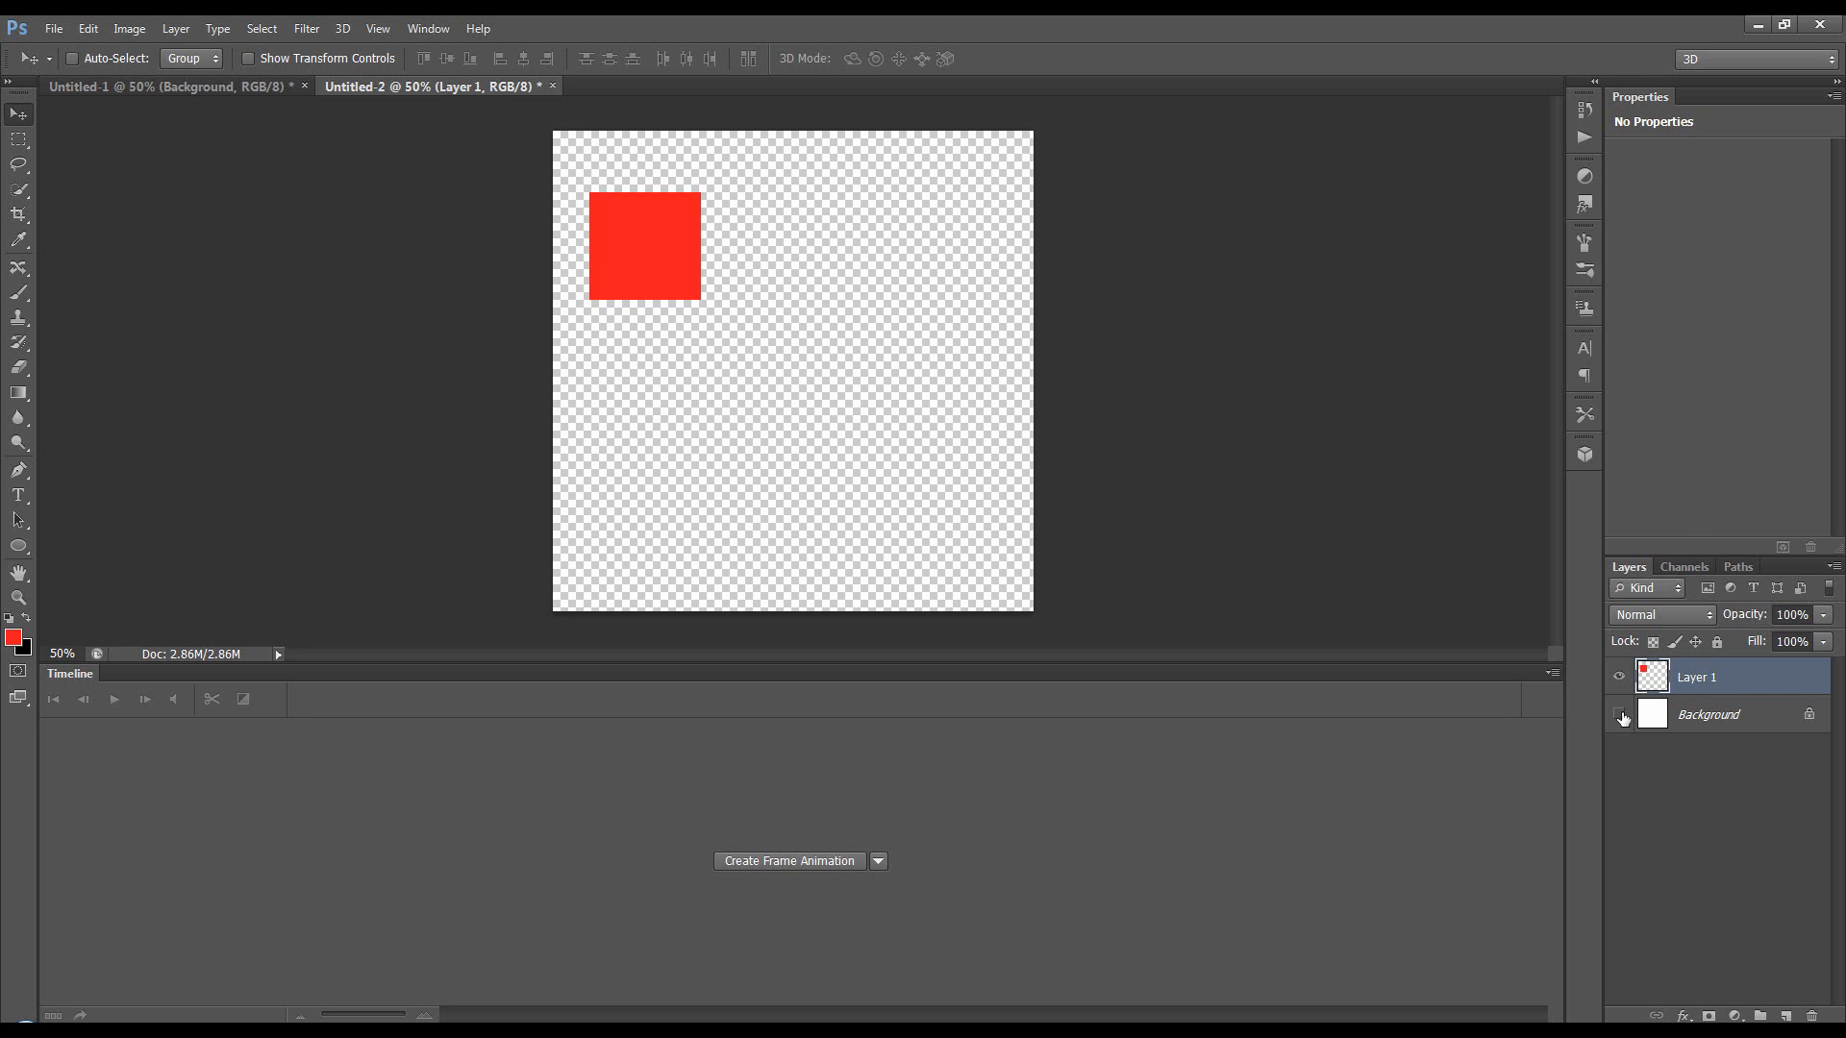
{"action": "left_click", "coordinate": [1620, 716]}
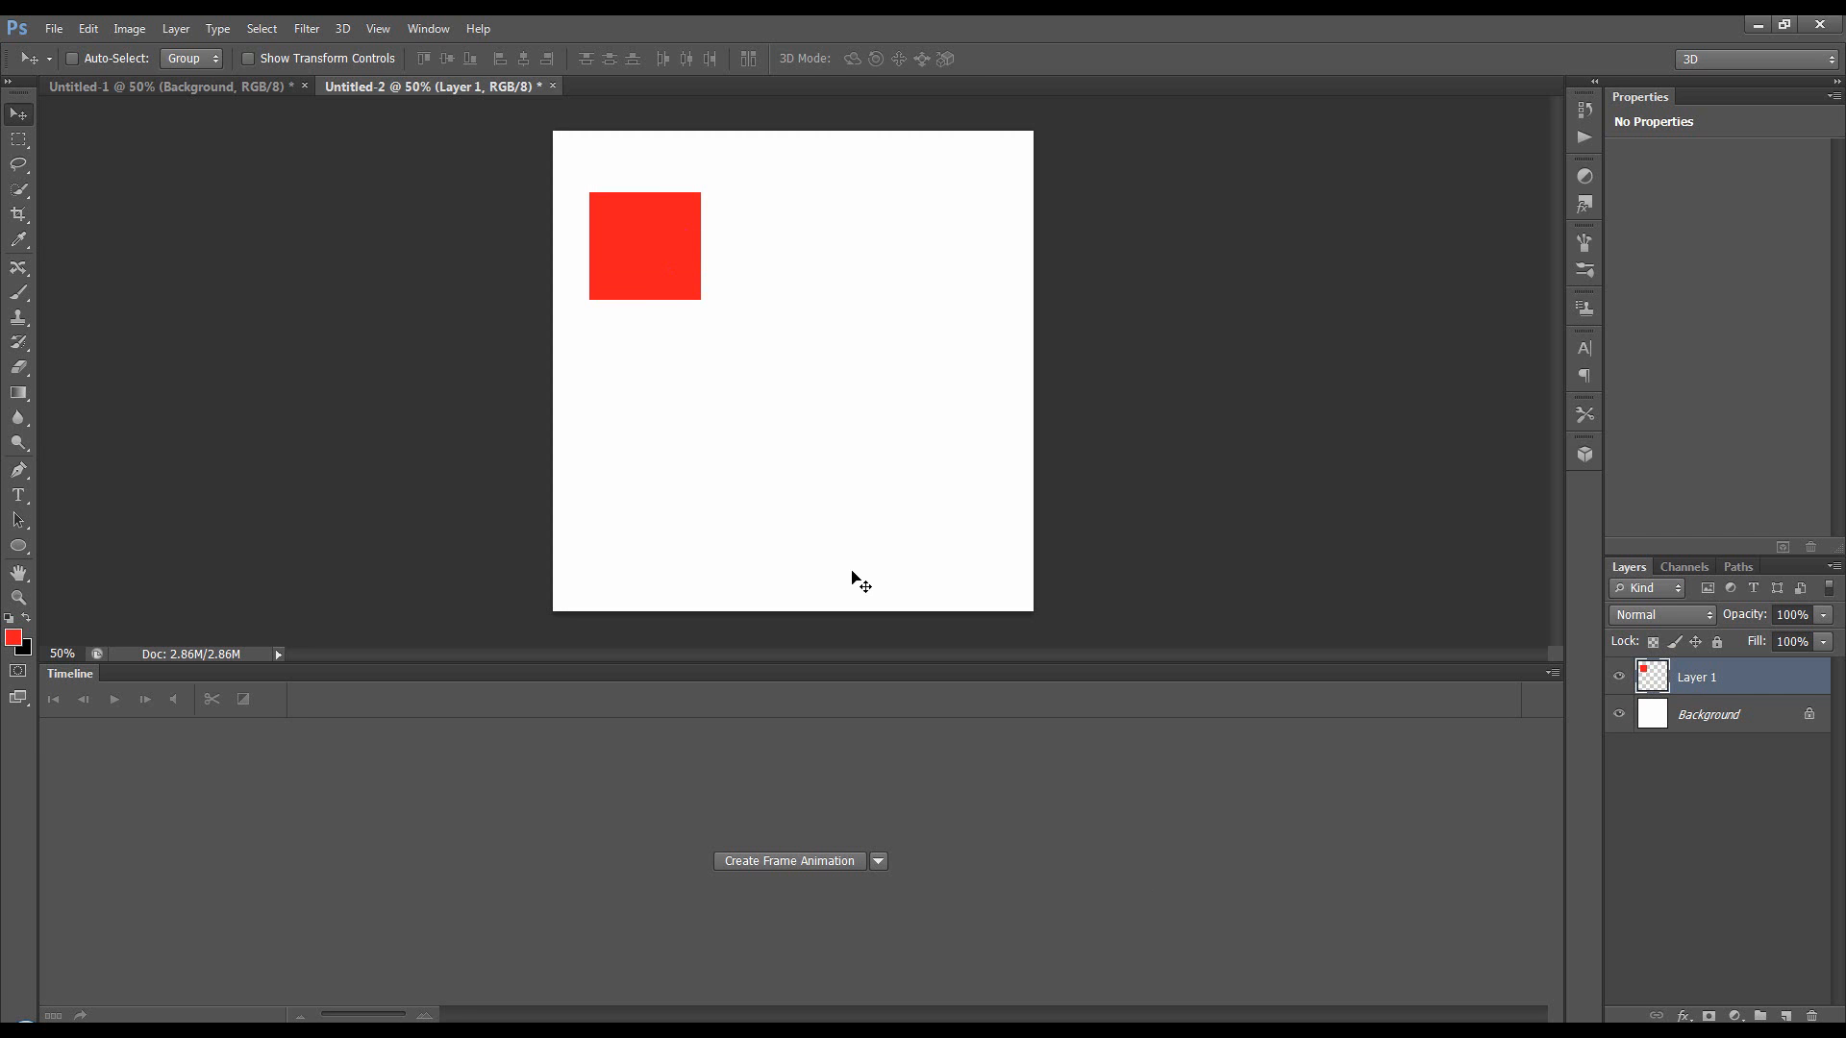
Create a two-frame animation with the red square moved to the canvas's lower-right corner in frame 2
{"action": "left_click", "coordinate": [770, 862]}
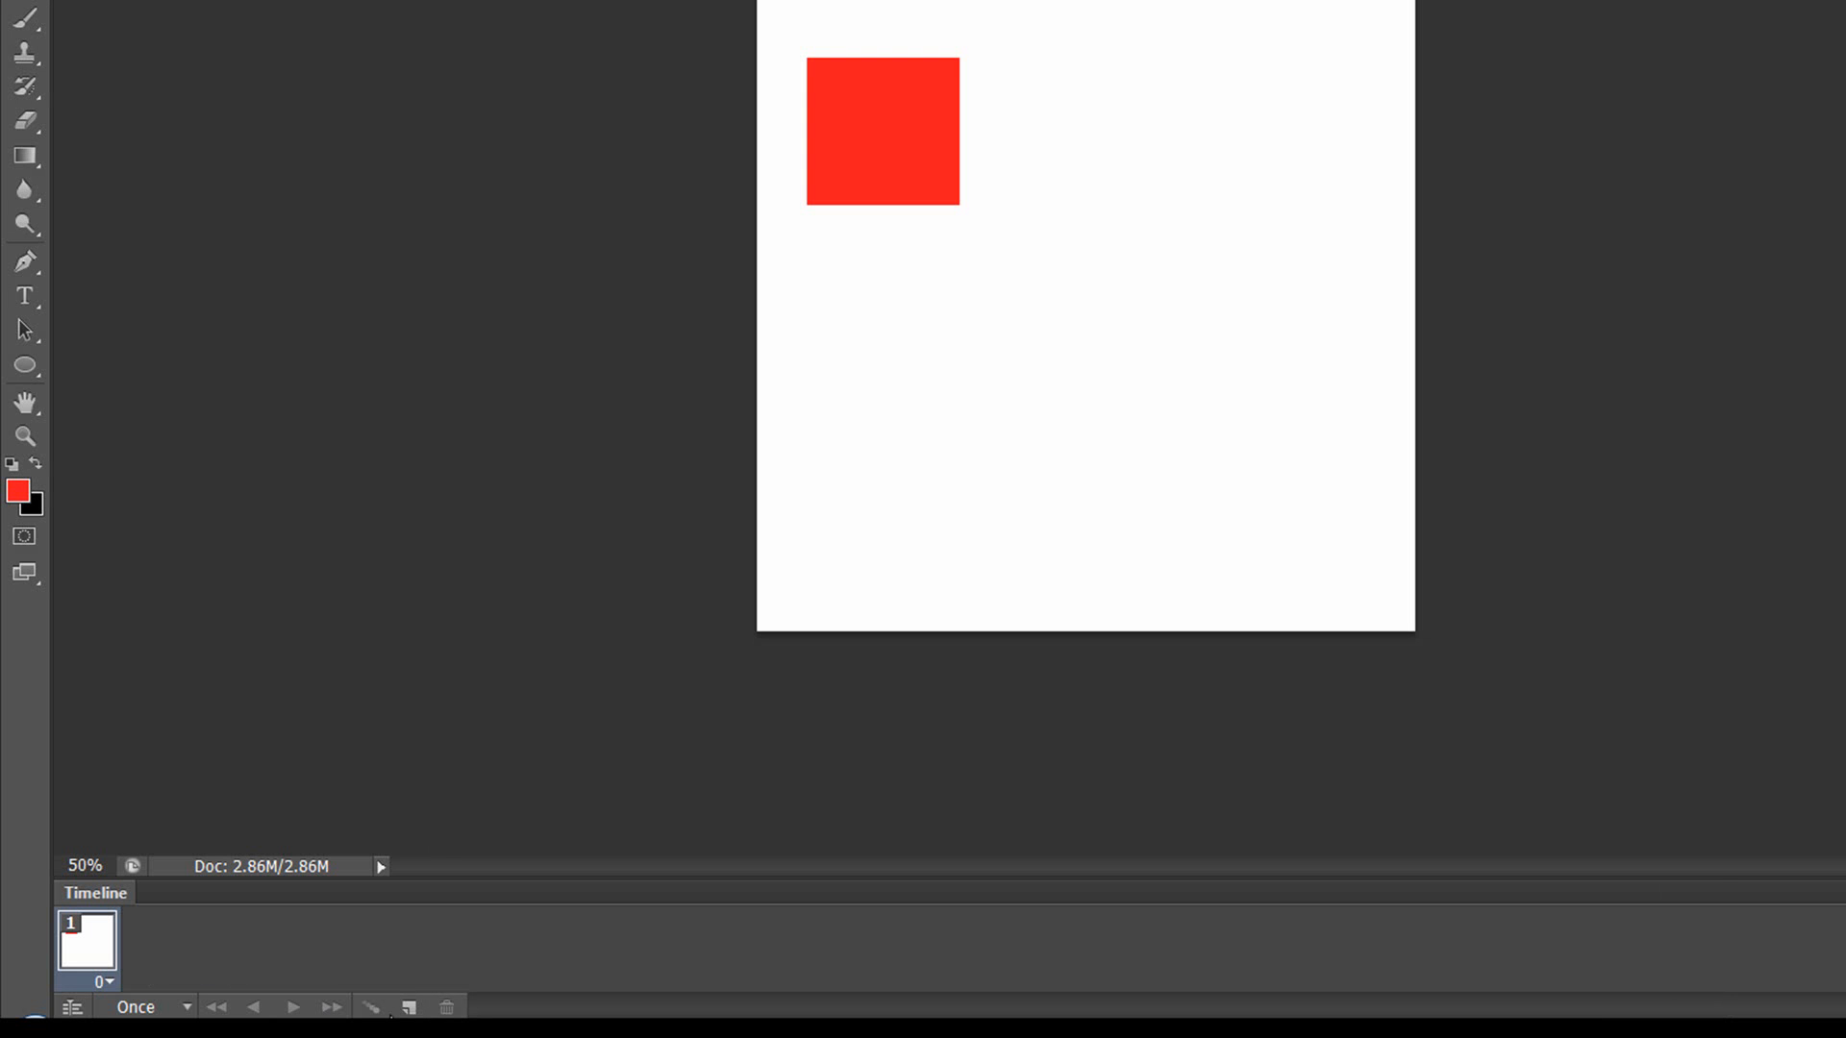
{"action": "left_click", "coordinate": [410, 1007]}
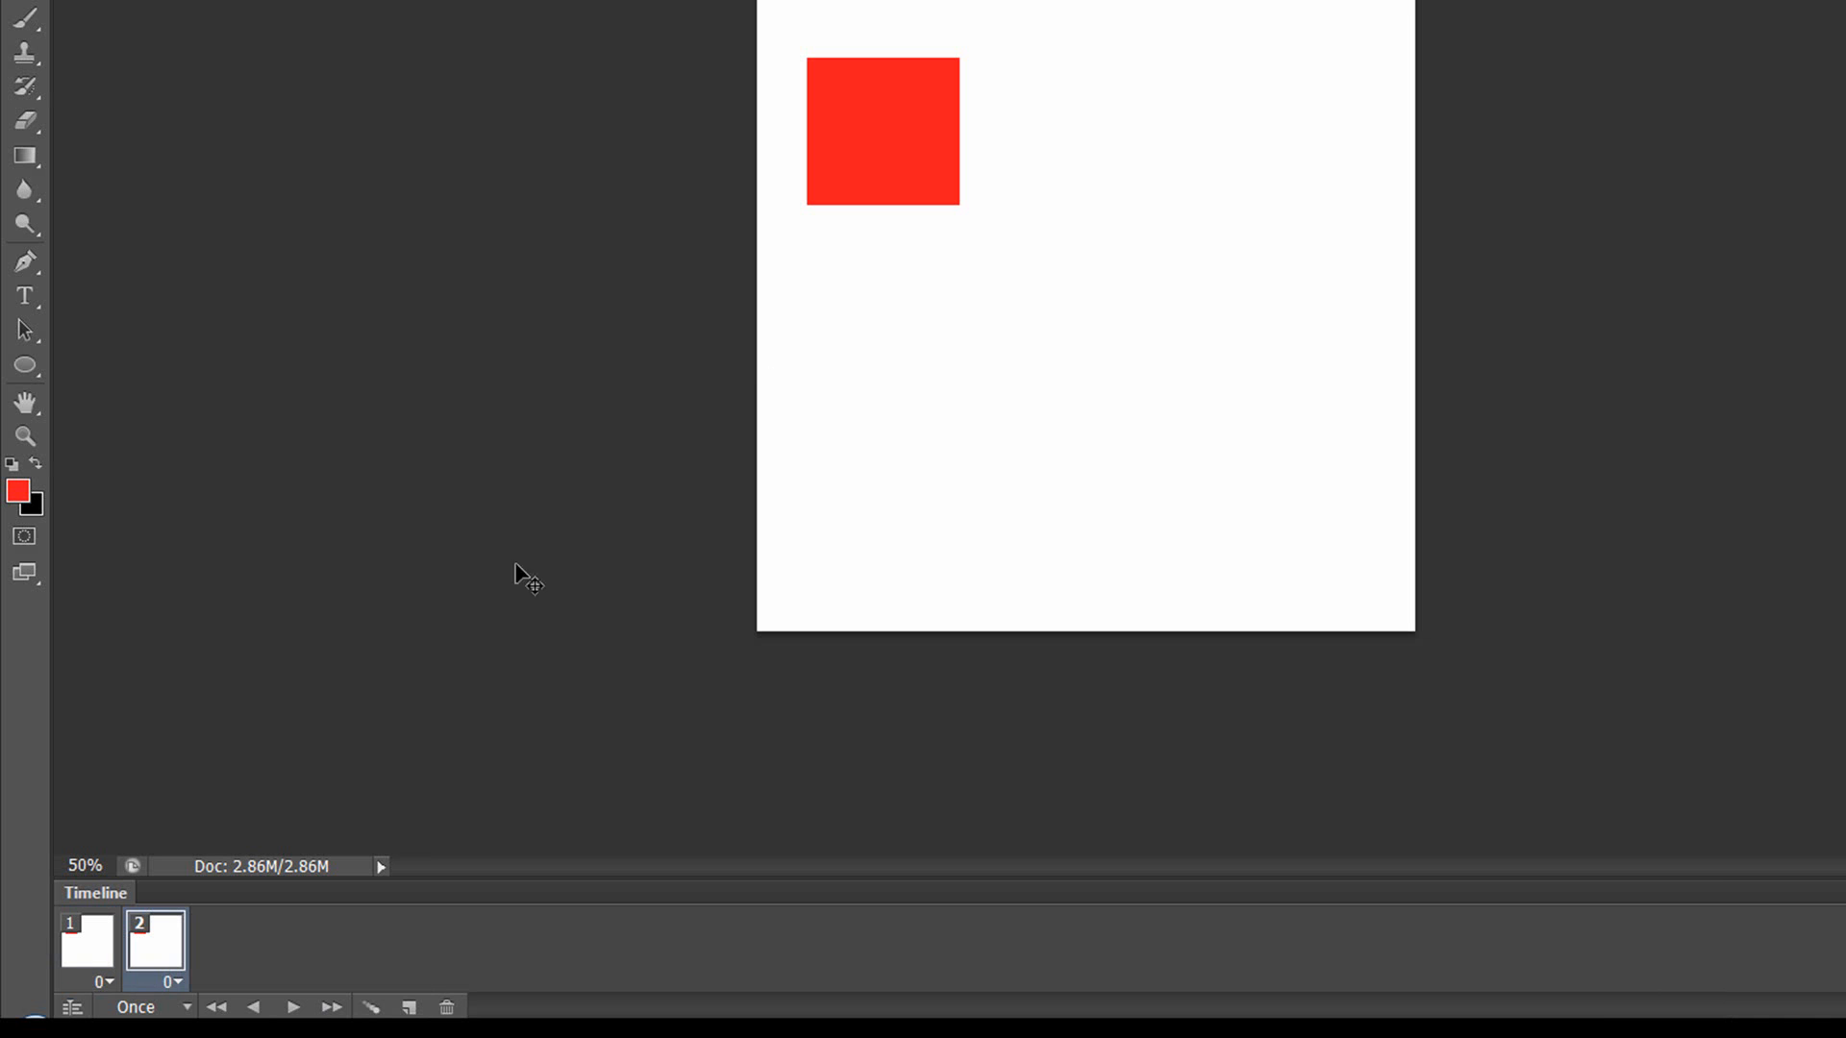
{"action": "left_click_drag", "start_coordinate": [887, 112], "coordinate": [1314, 458]}
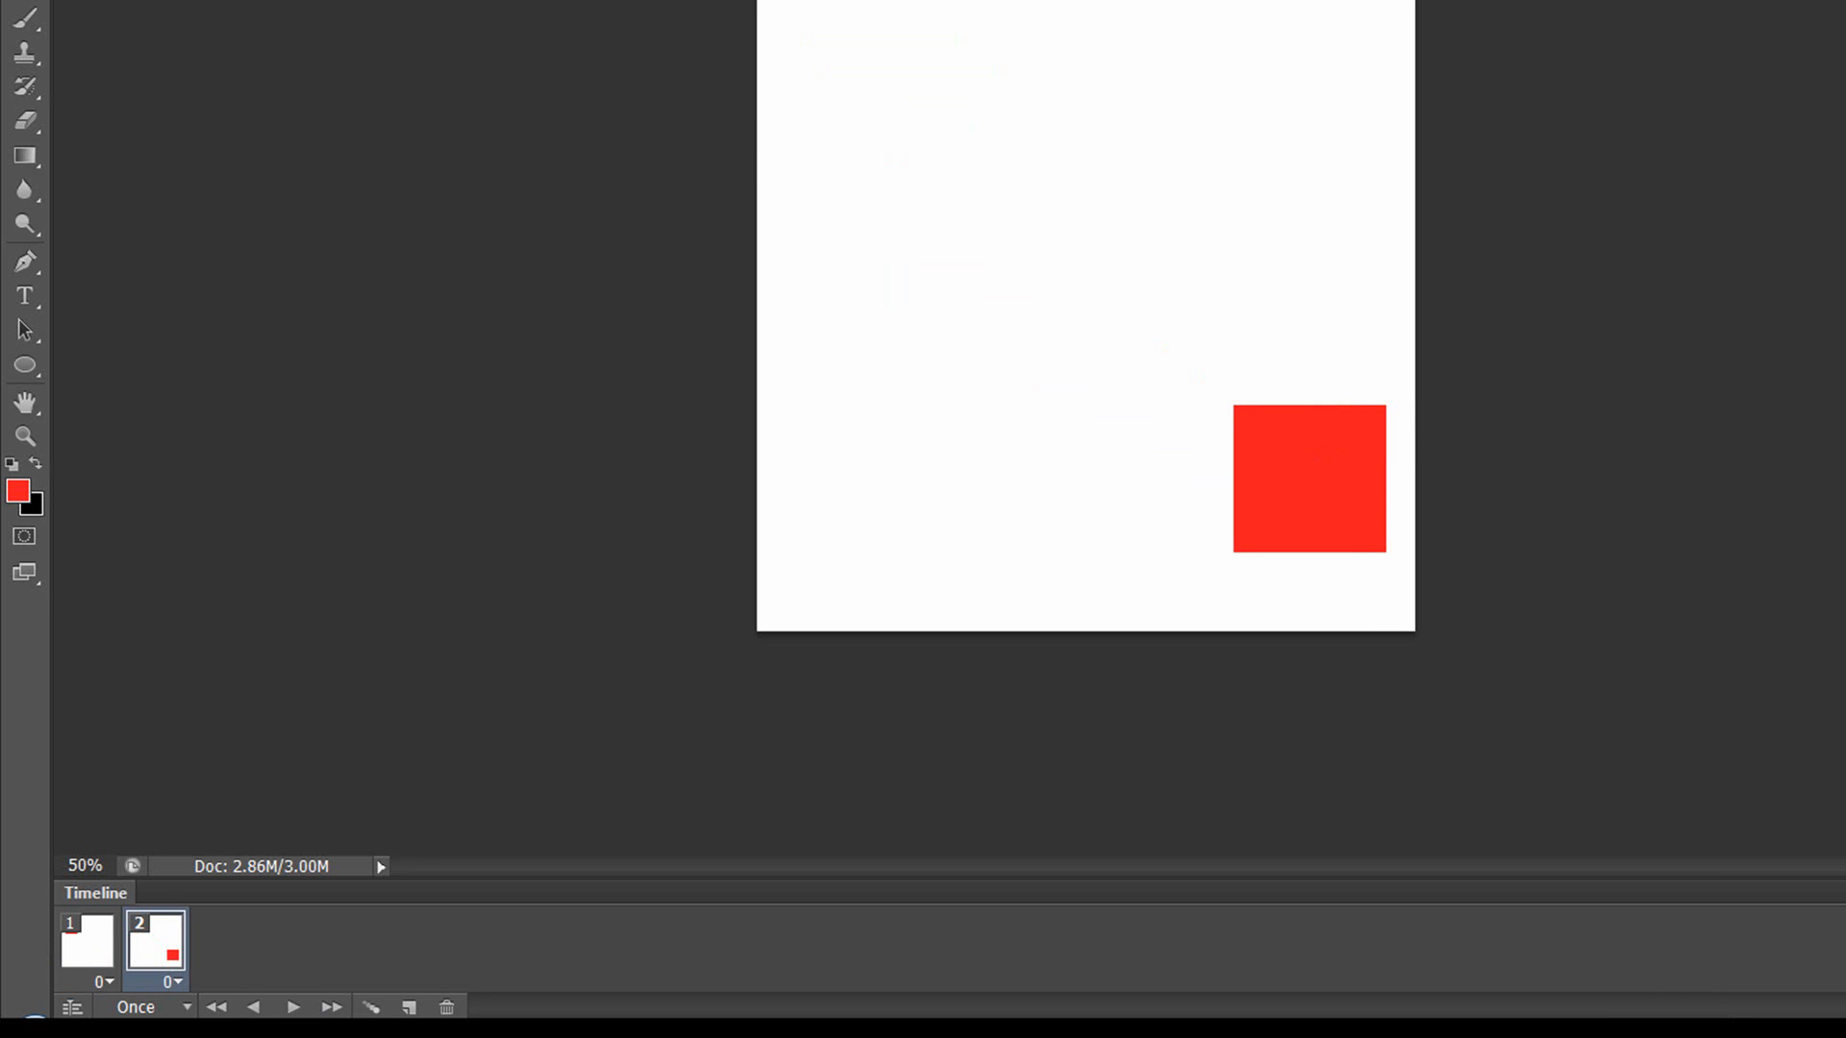
Preview the two-frame animation and set its looping to Forever
{"action": "left_click", "coordinate": [292, 1008]}
{"action": "left_click", "coordinate": [292, 1007]}
{"action": "left_click", "coordinate": [292, 1008]}
{"action": "left_click", "coordinate": [161, 1011]}
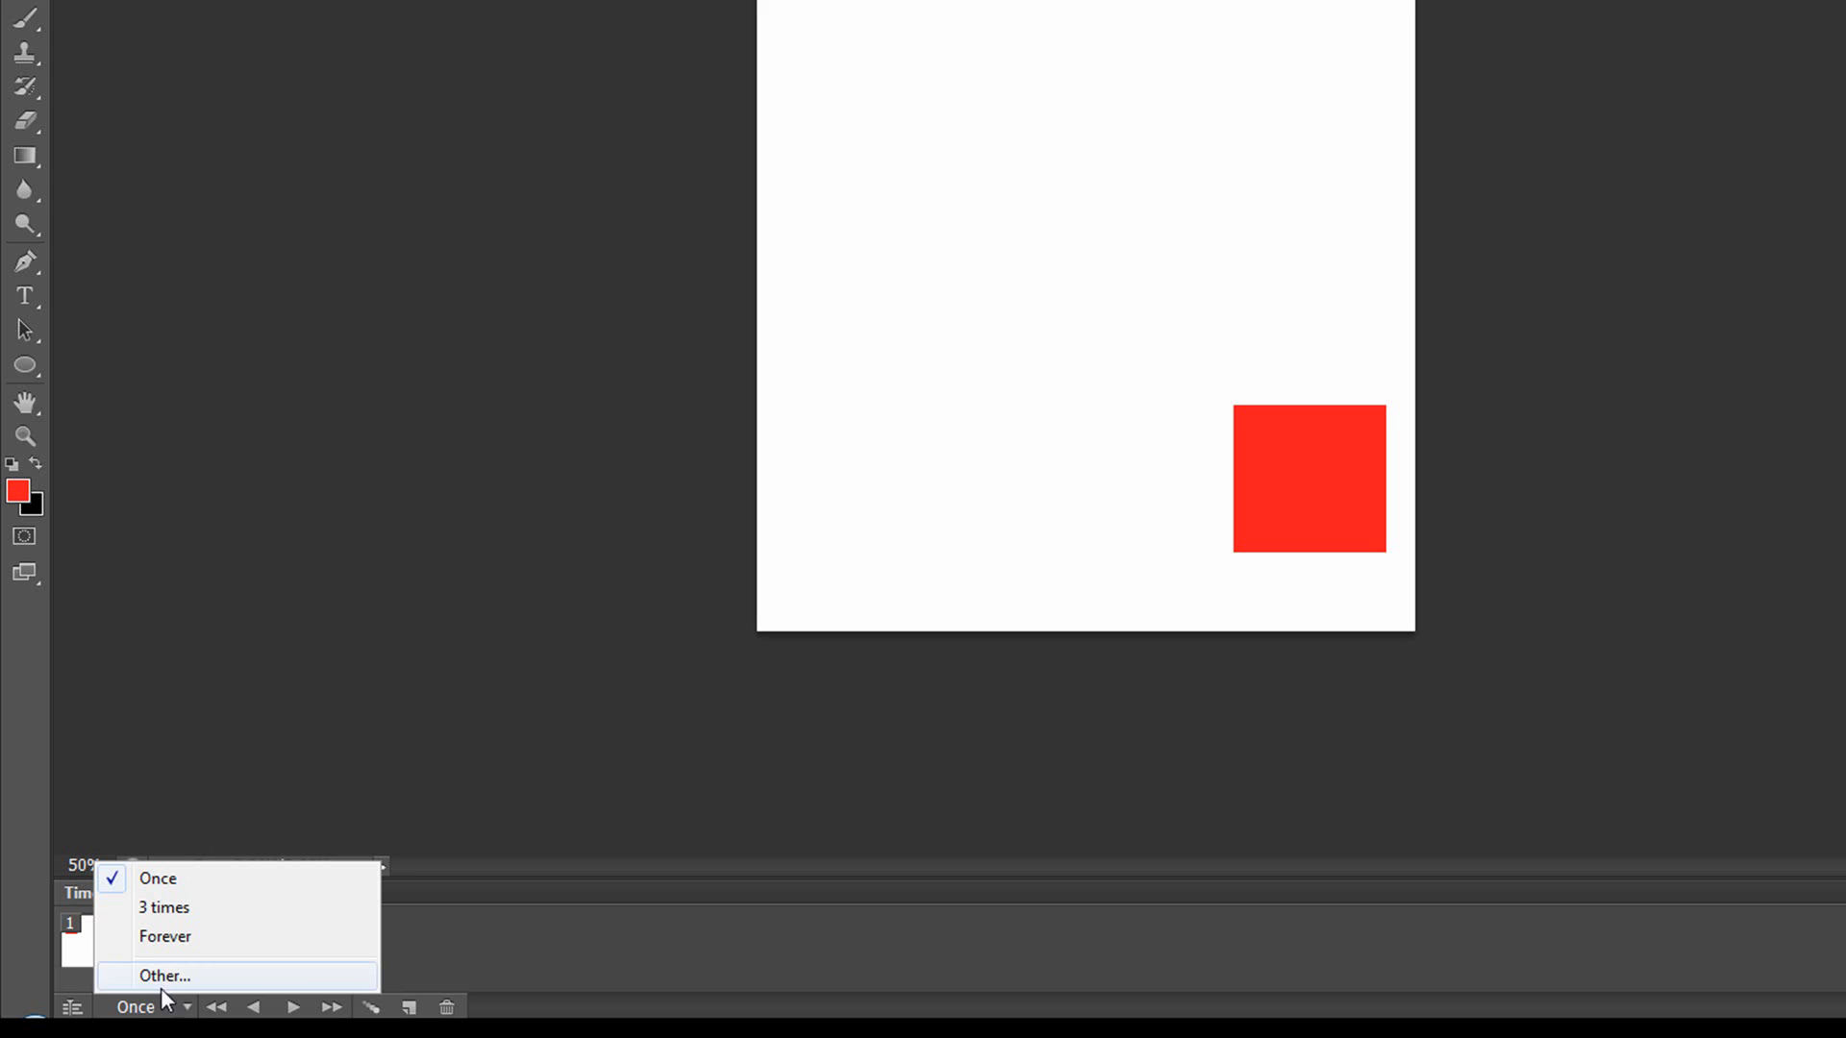
{"action": "left_click", "coordinate": [156, 939]}
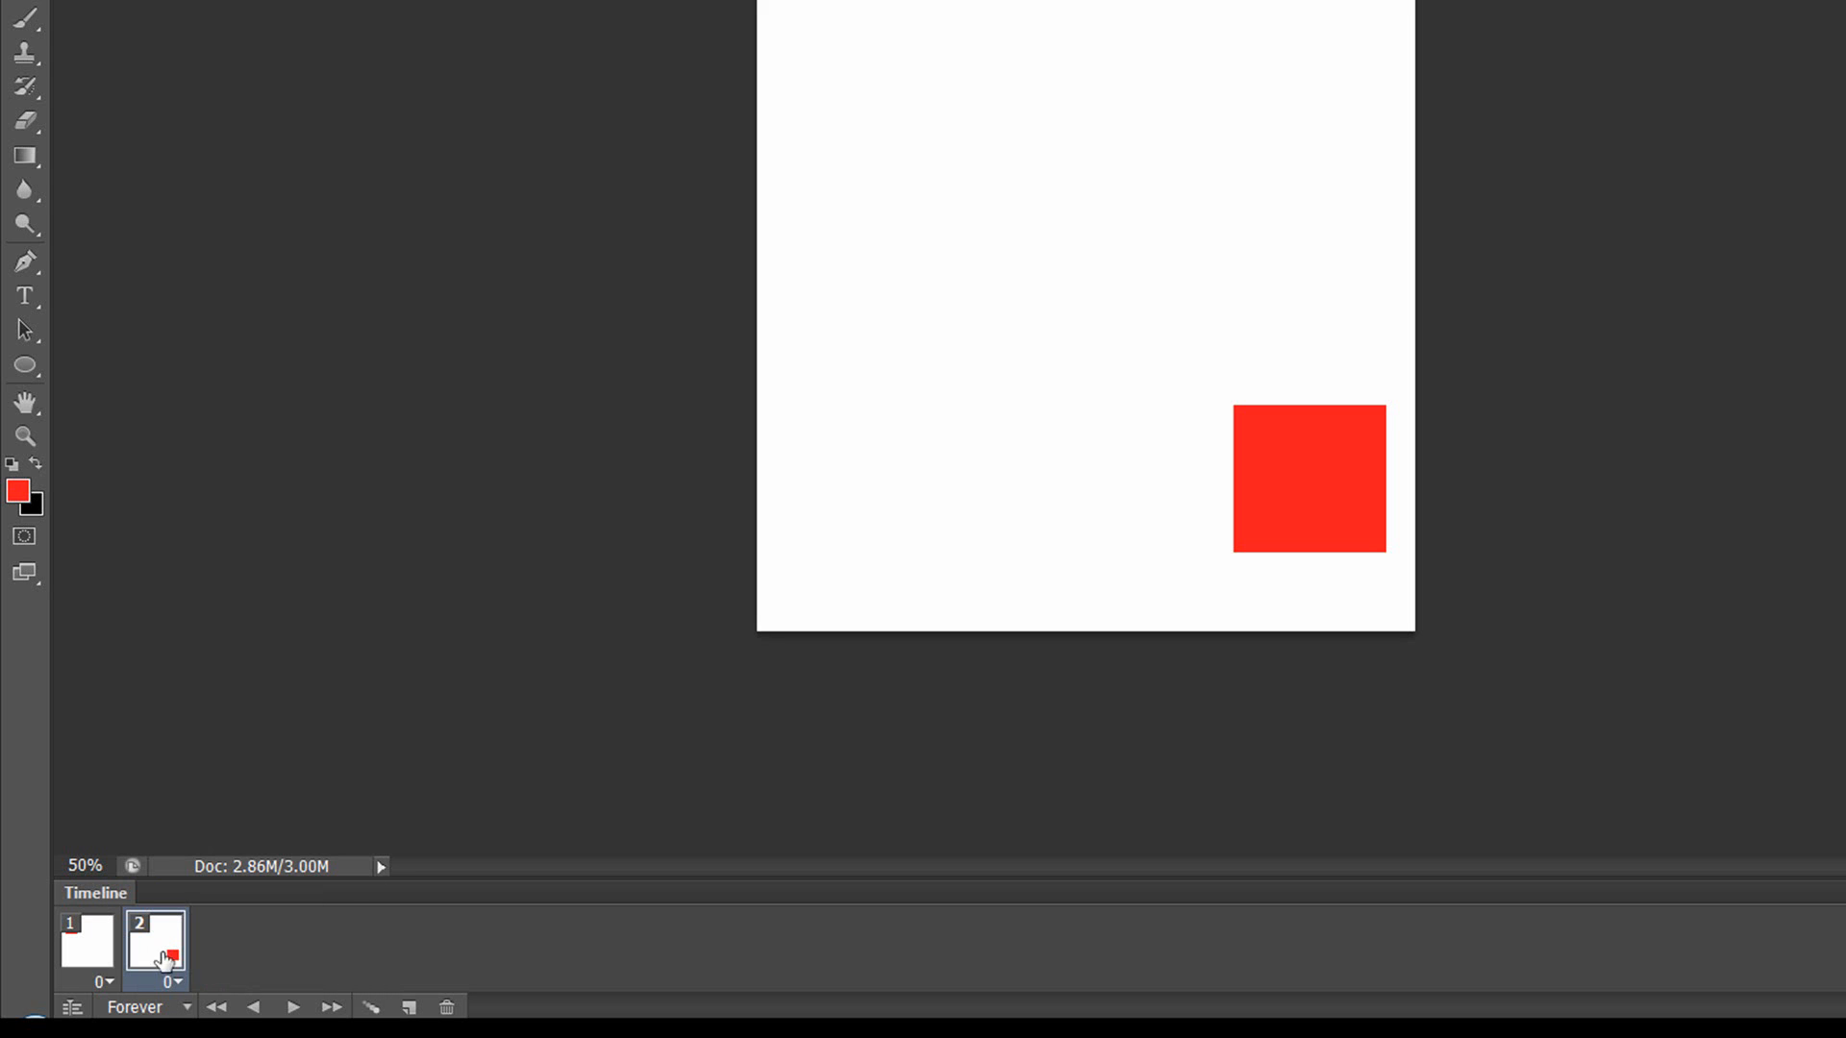
{"action": "left_click", "coordinate": [279, 1009]}
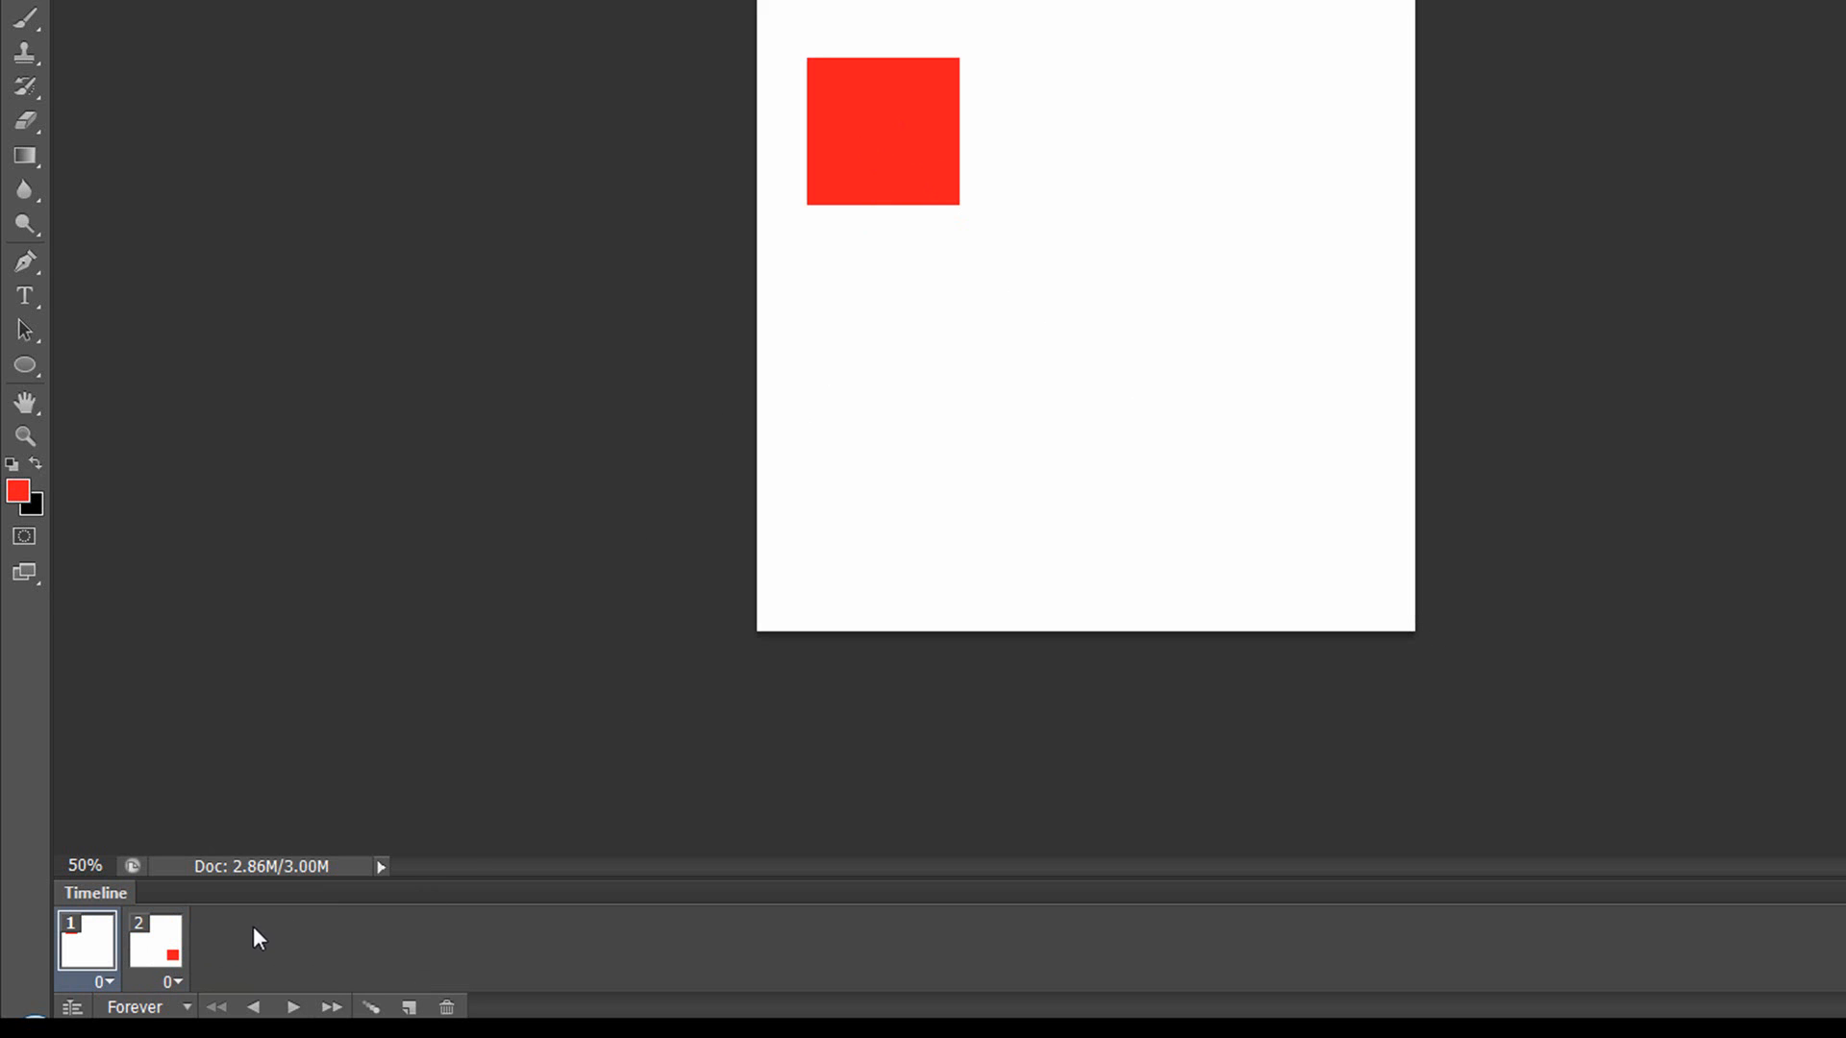
Tween frames 1 and 2 with 8 added frames, covering all layers, position, opacity and effects
{"action": "left_click", "coordinate": [173, 980]}
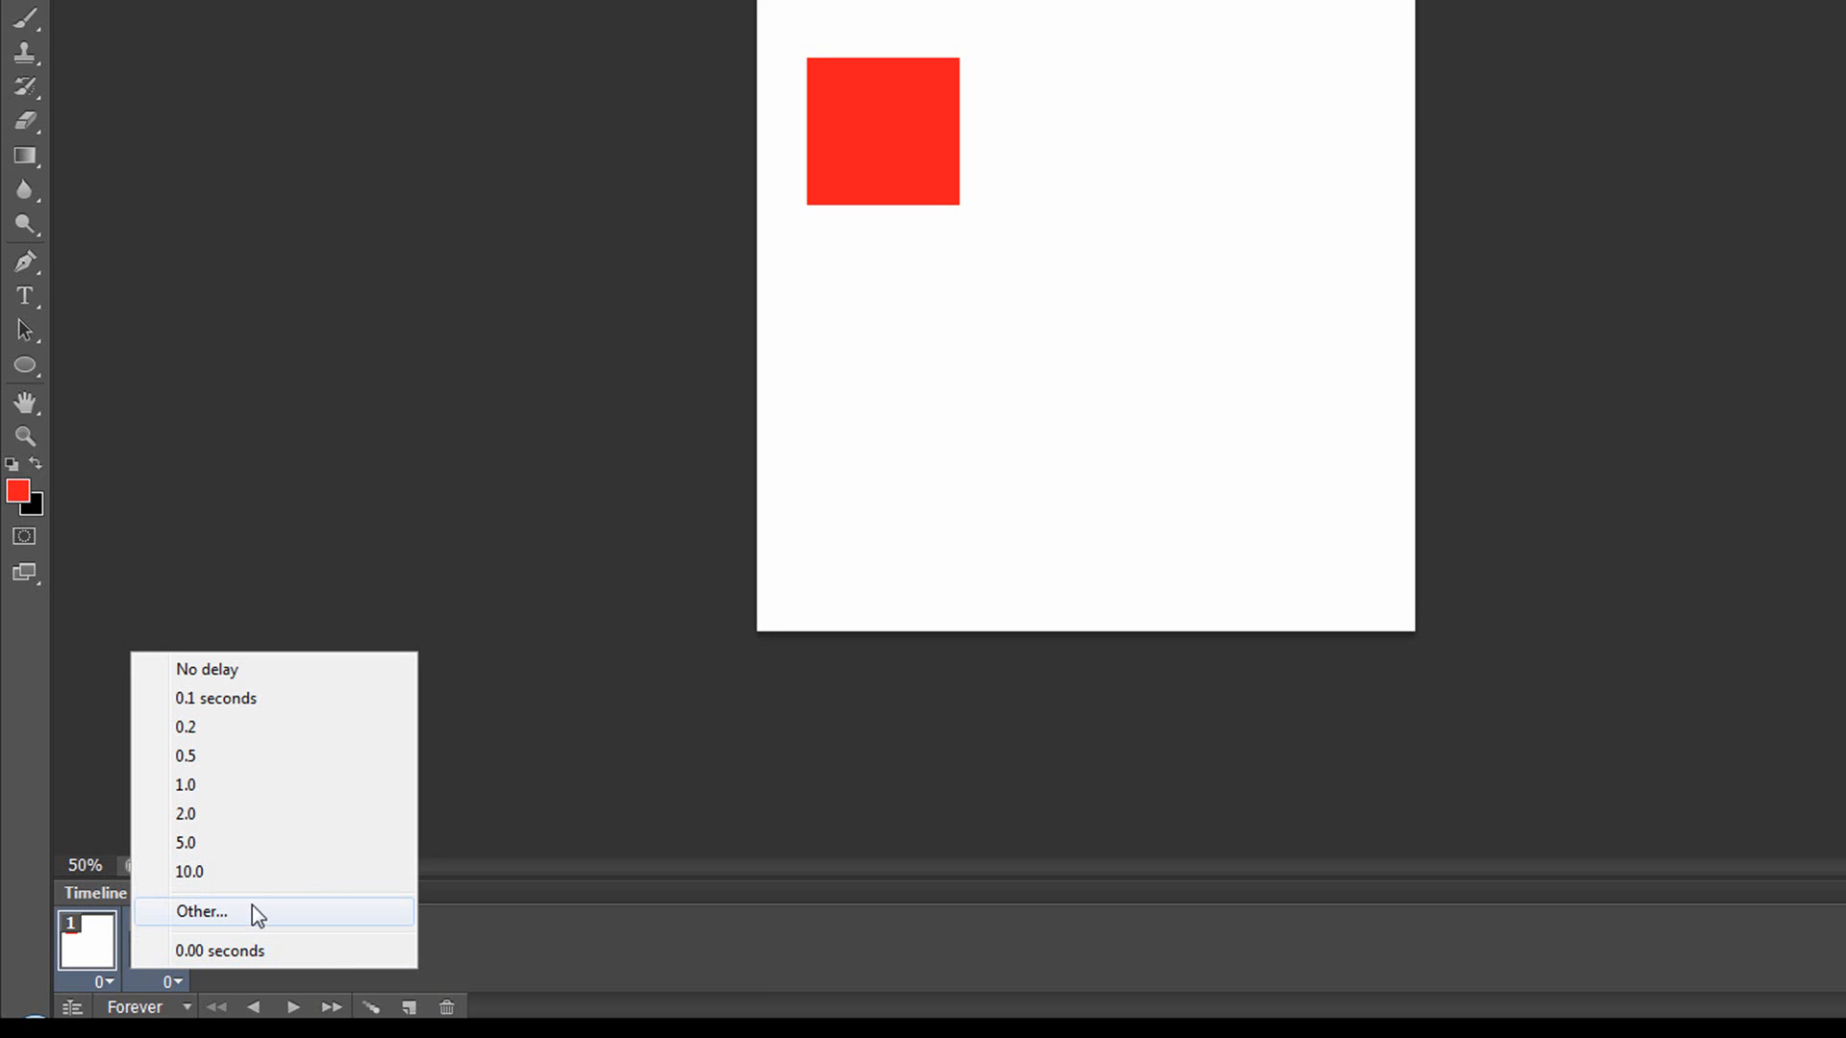
{"action": "left_click", "coordinate": [373, 1009]}
{"action": "left_click", "coordinate": [373, 1009]}
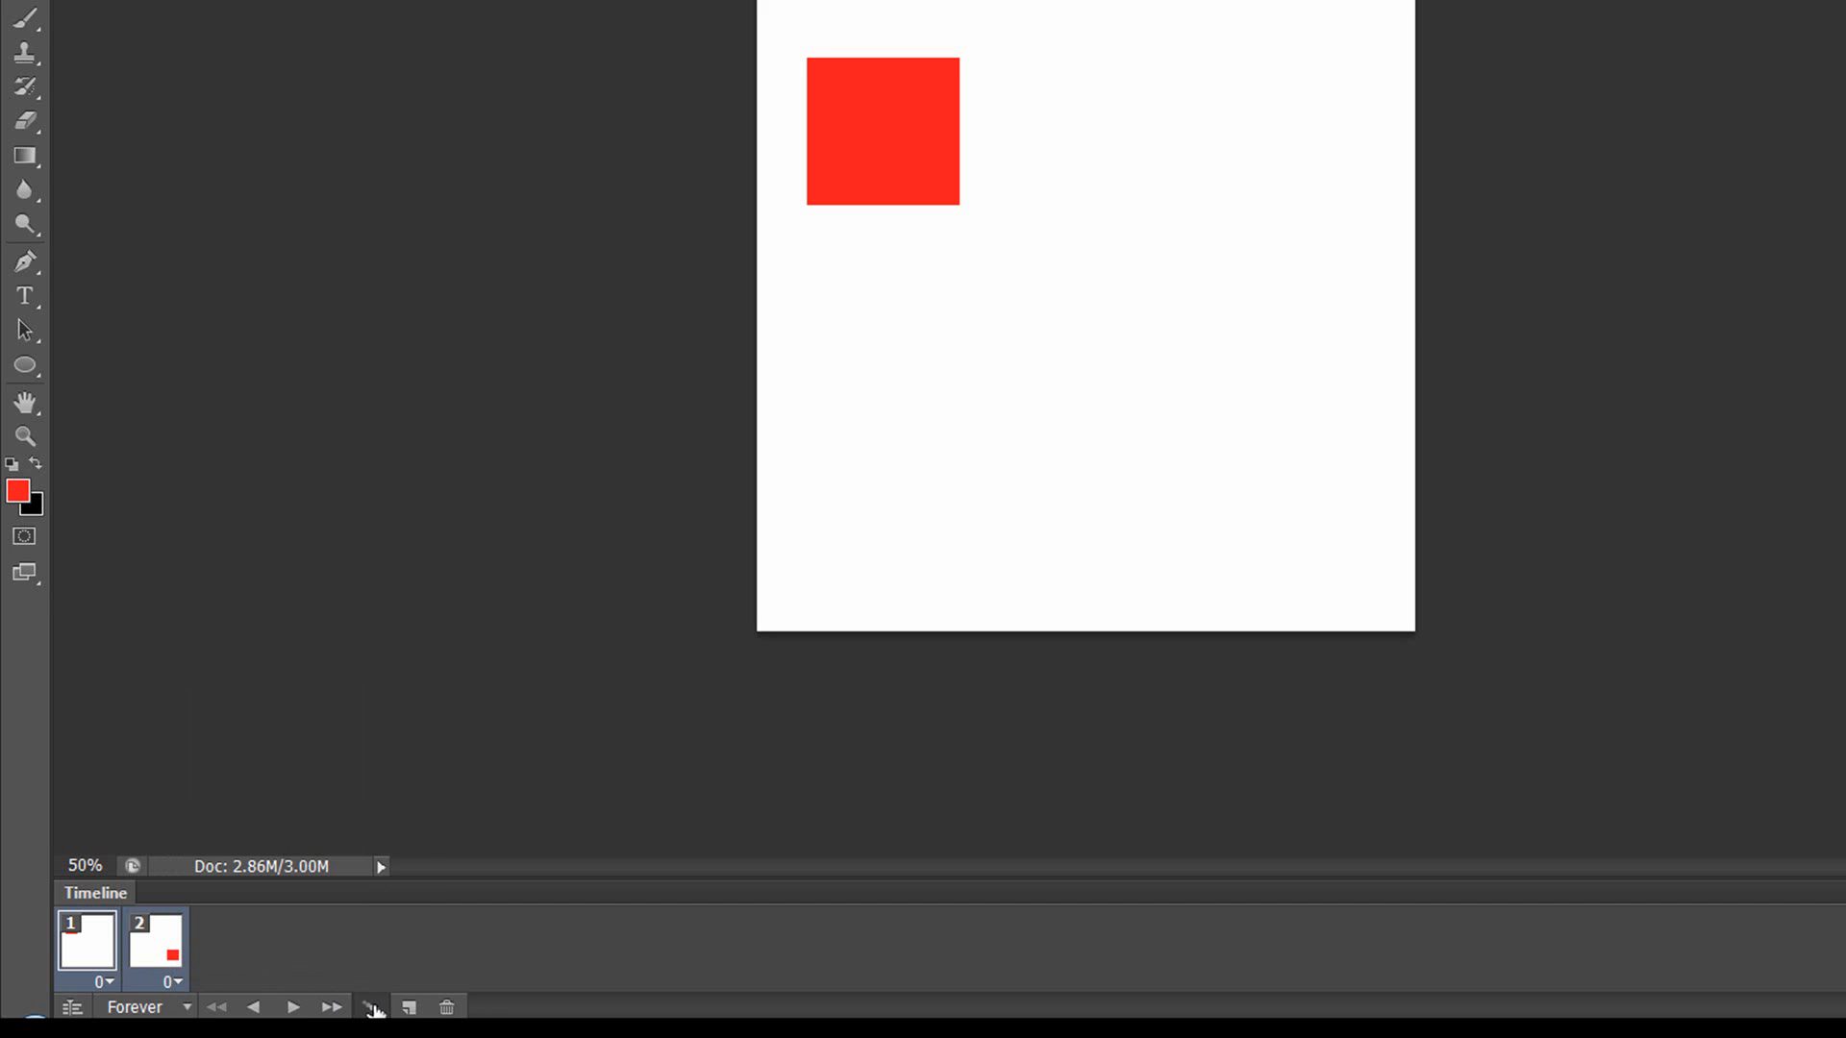
{"action": "left_click_drag", "start_coordinate": [1251, 5], "coordinate": [1154, 14]}
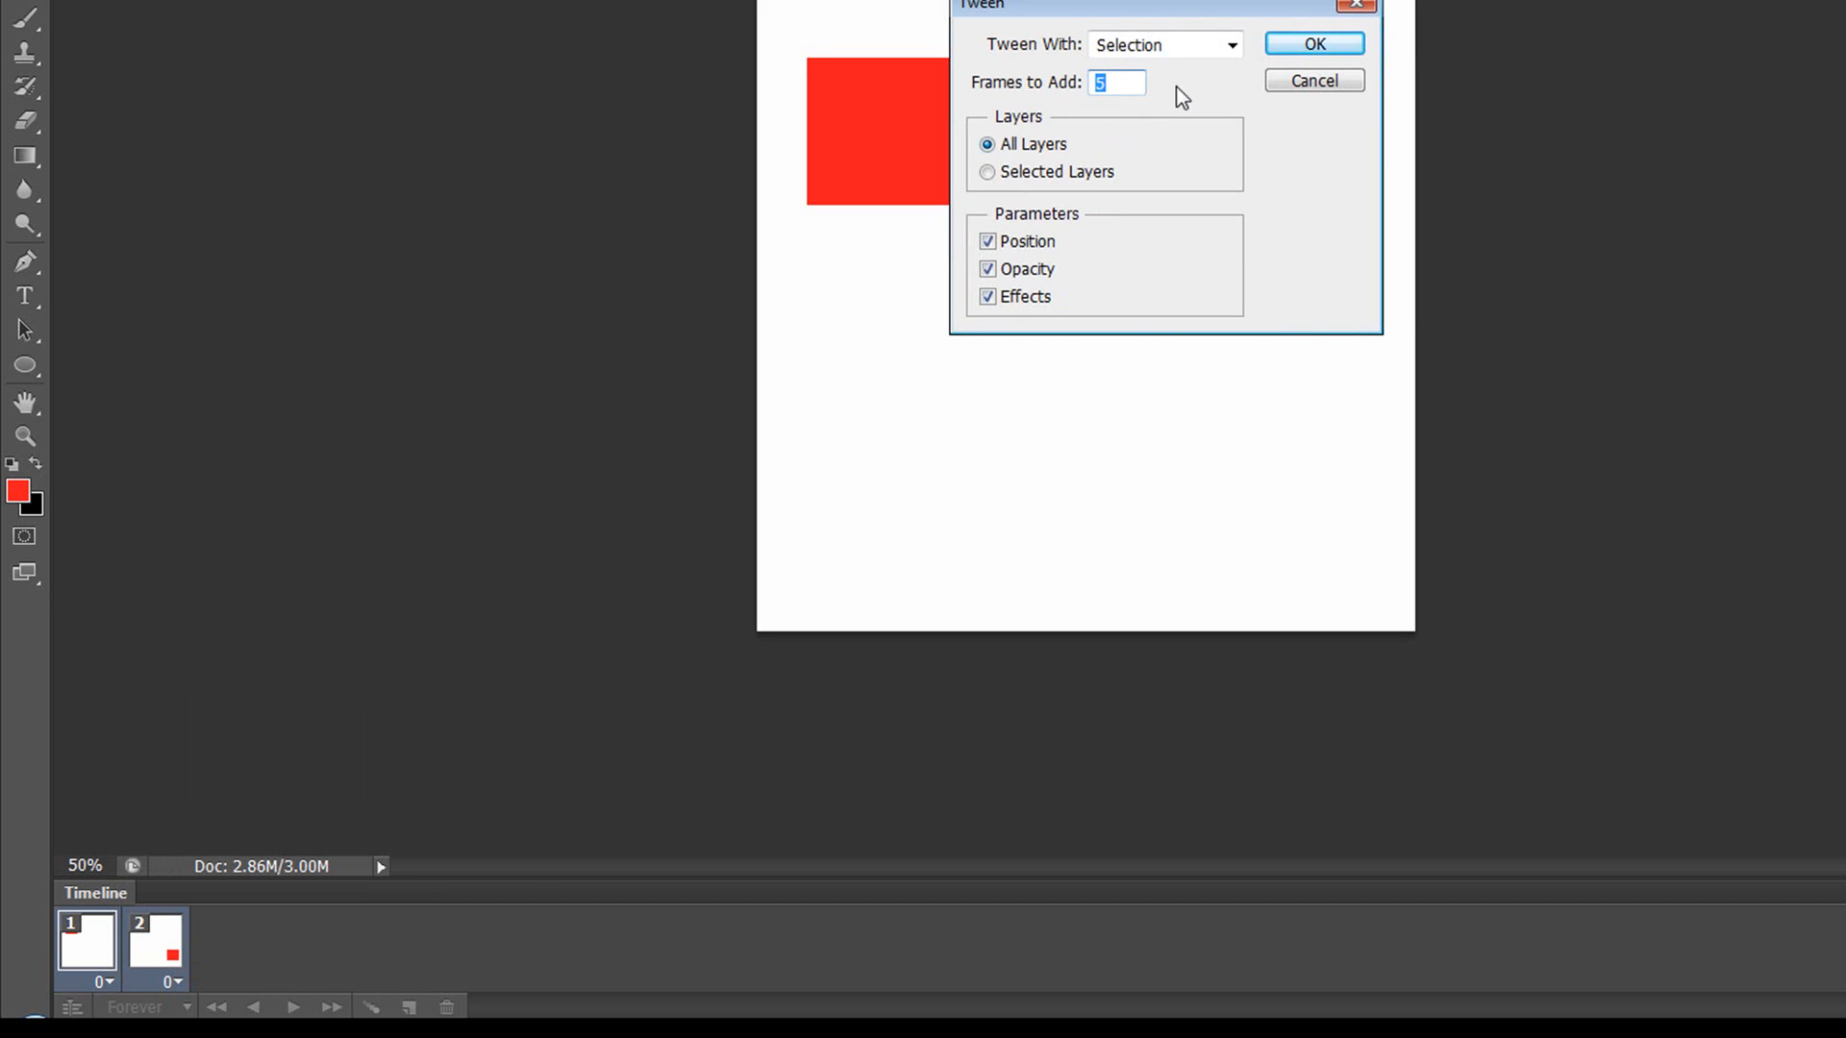
{"action": "type", "text": "8"}
{"action": "left_click", "coordinate": [1313, 45]}
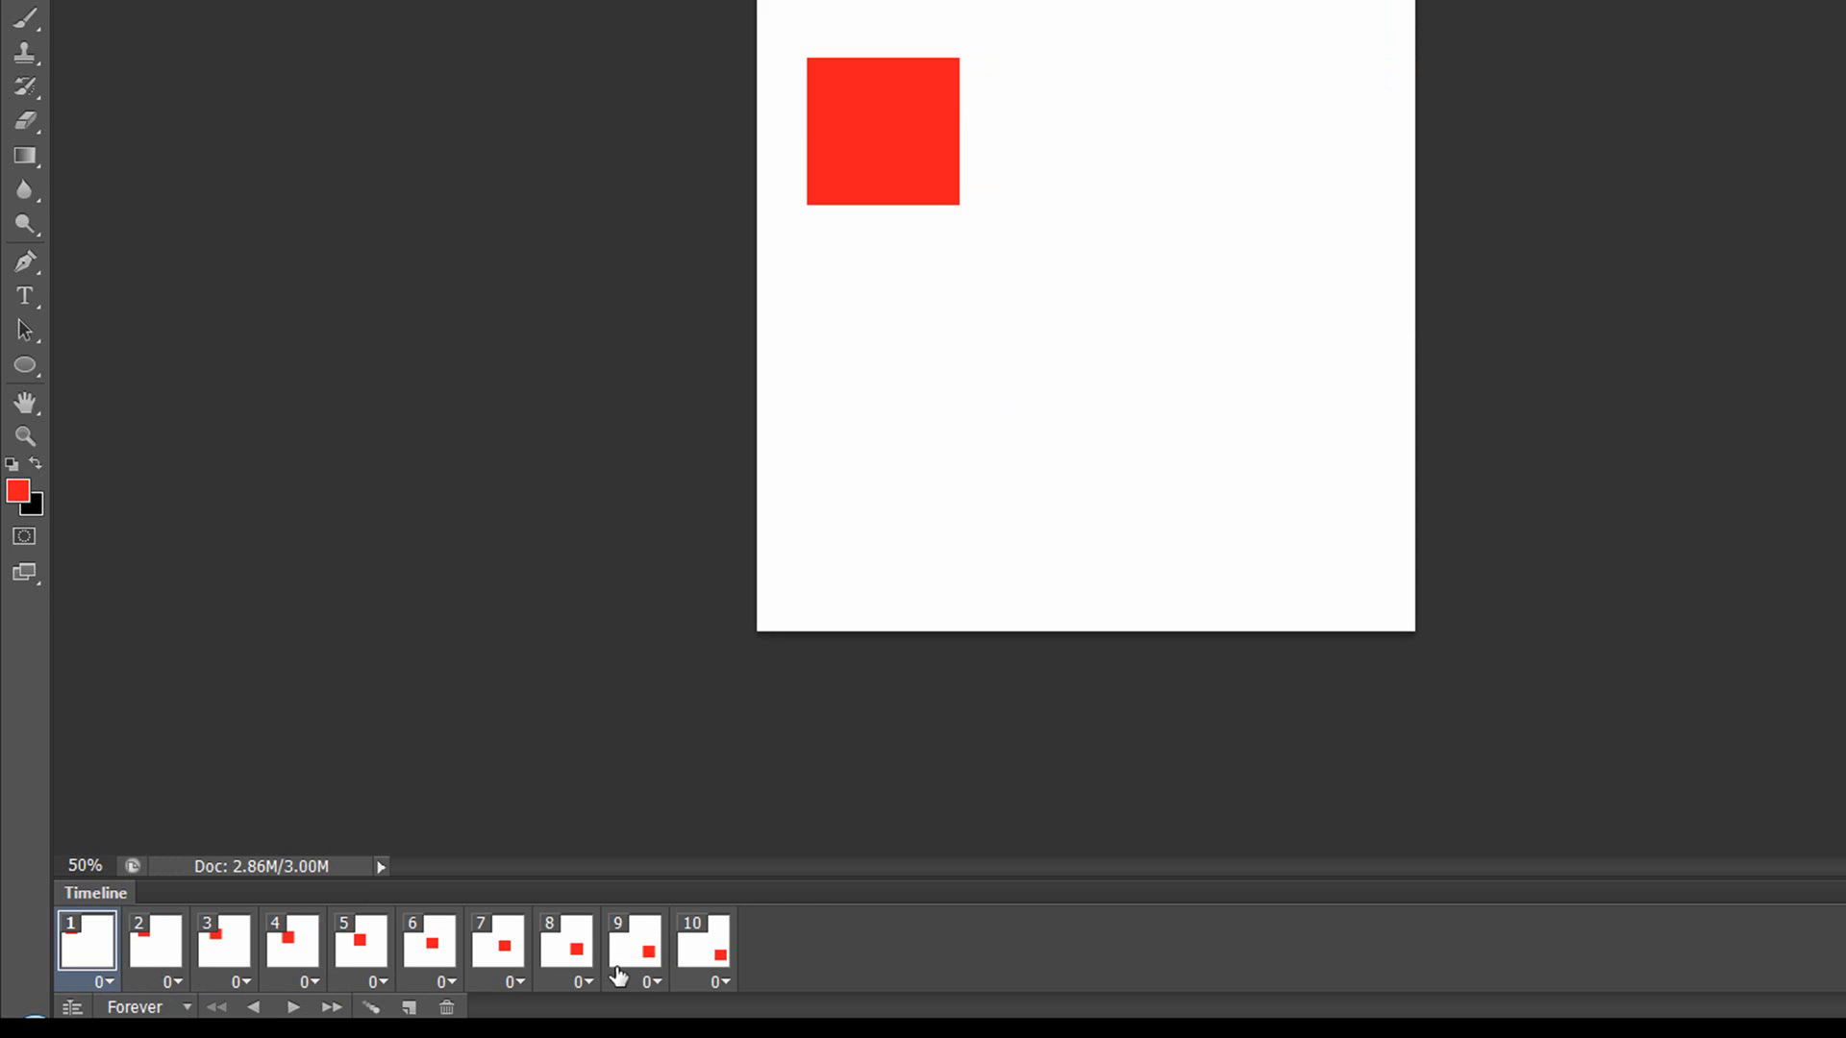
Set the delay of all ten frames to 0.2 seconds and play the animation
{"action": "left_click", "coordinate": [705, 952], "text": "shift"}
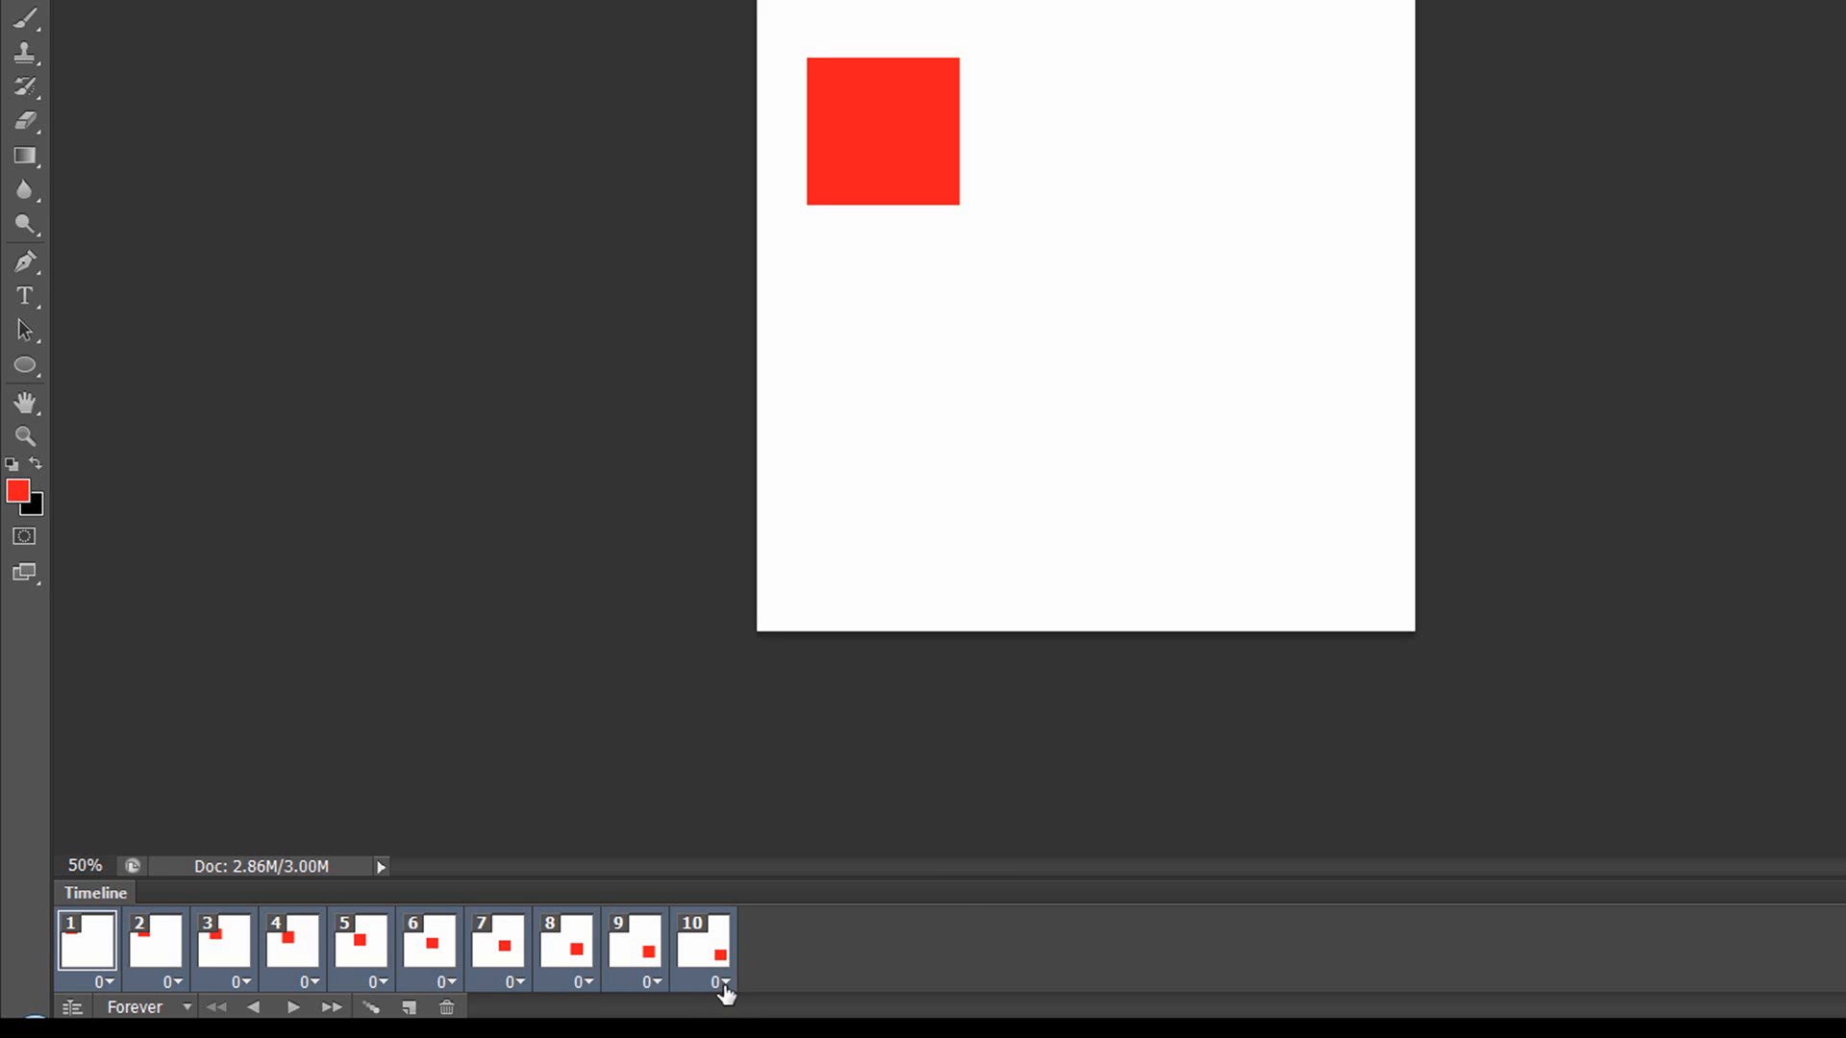
{"action": "left_click", "coordinate": [724, 984]}
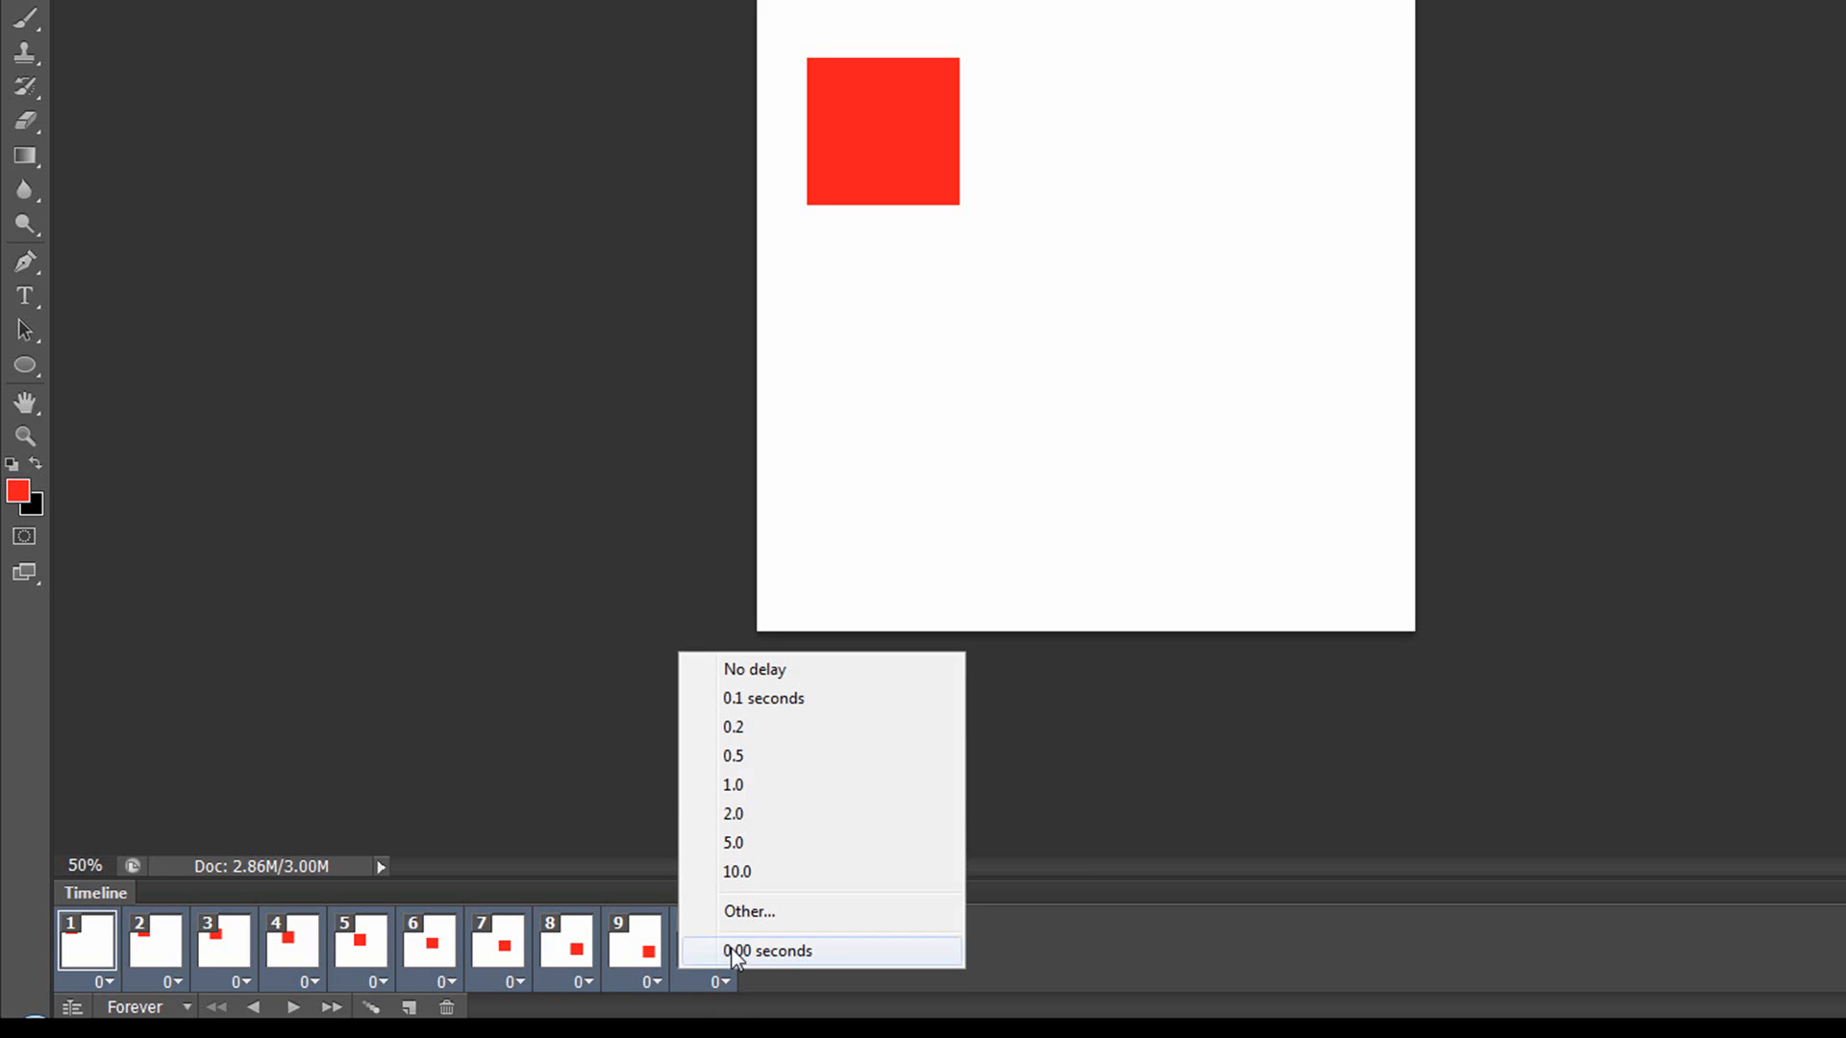
{"action": "left_click", "coordinate": [771, 730]}
{"action": "left_click", "coordinate": [292, 1006]}
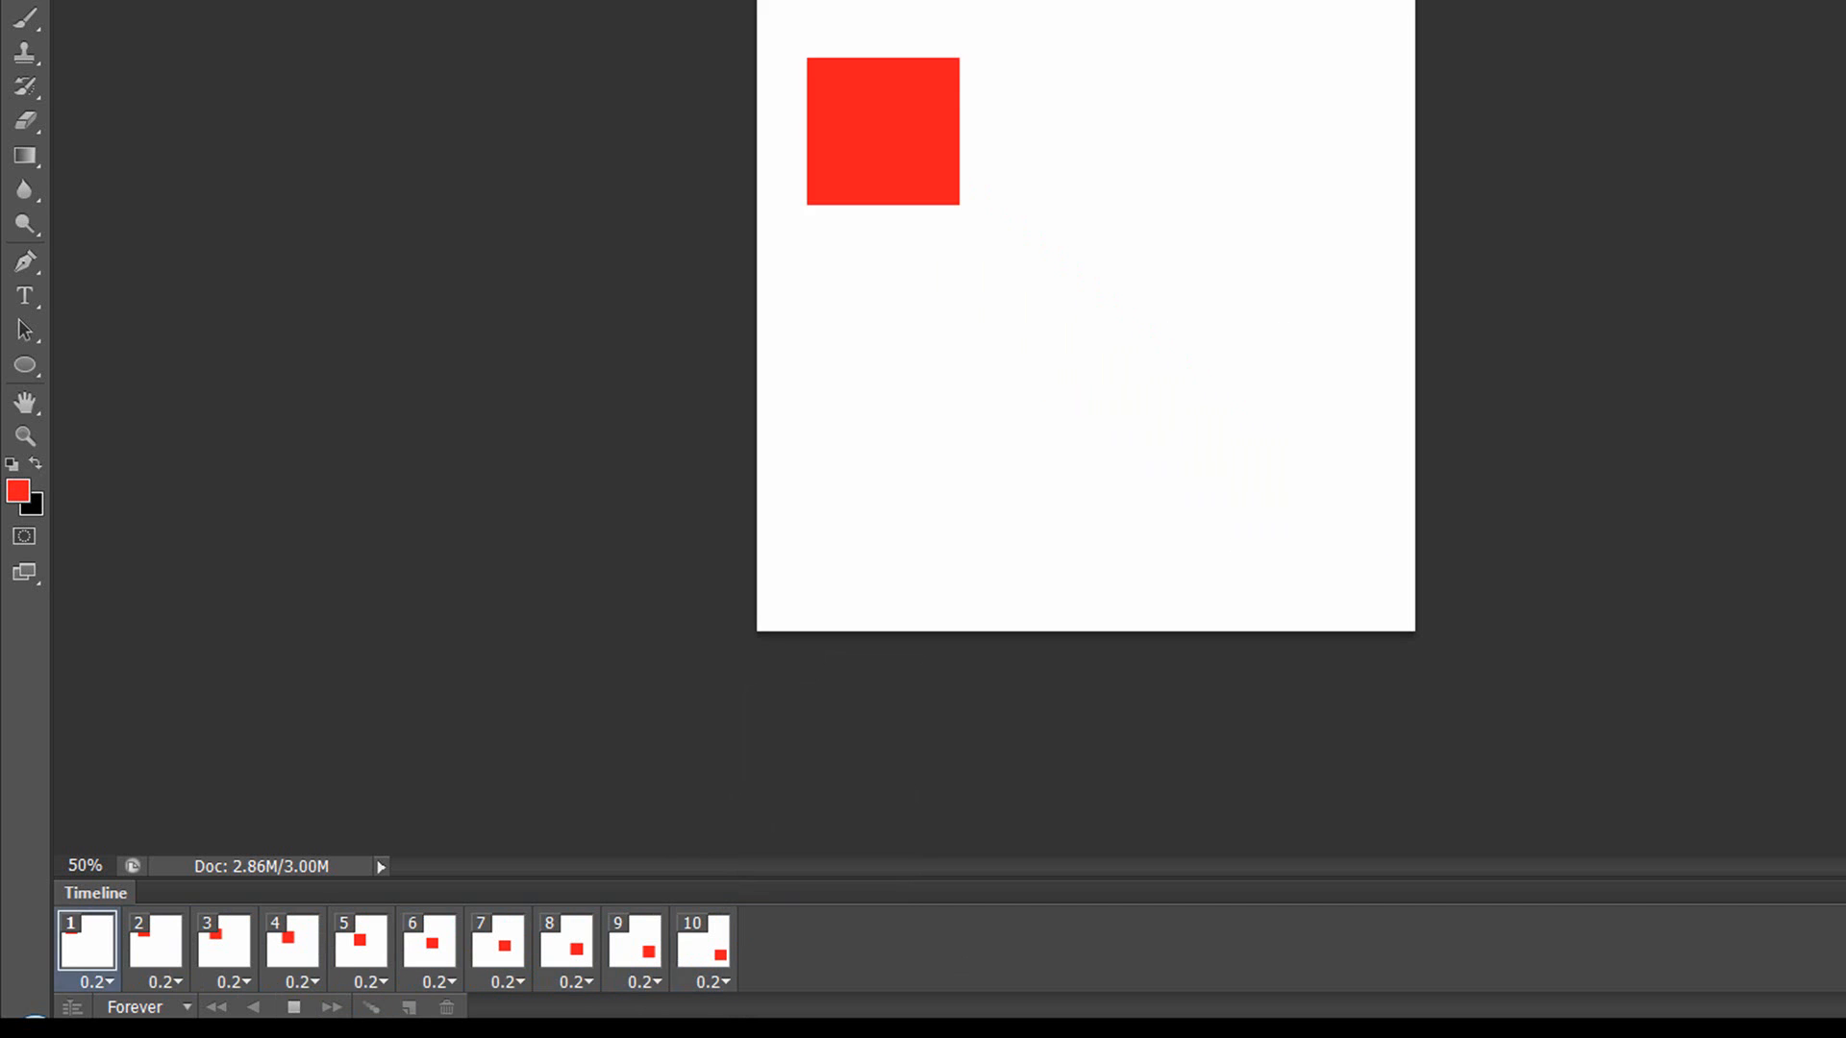
{"action": "left_click", "coordinate": [293, 1006]}
Set the delay of all ten frames to 0.1 seconds and play the animation
{"action": "left_click", "coordinate": [96, 982]}
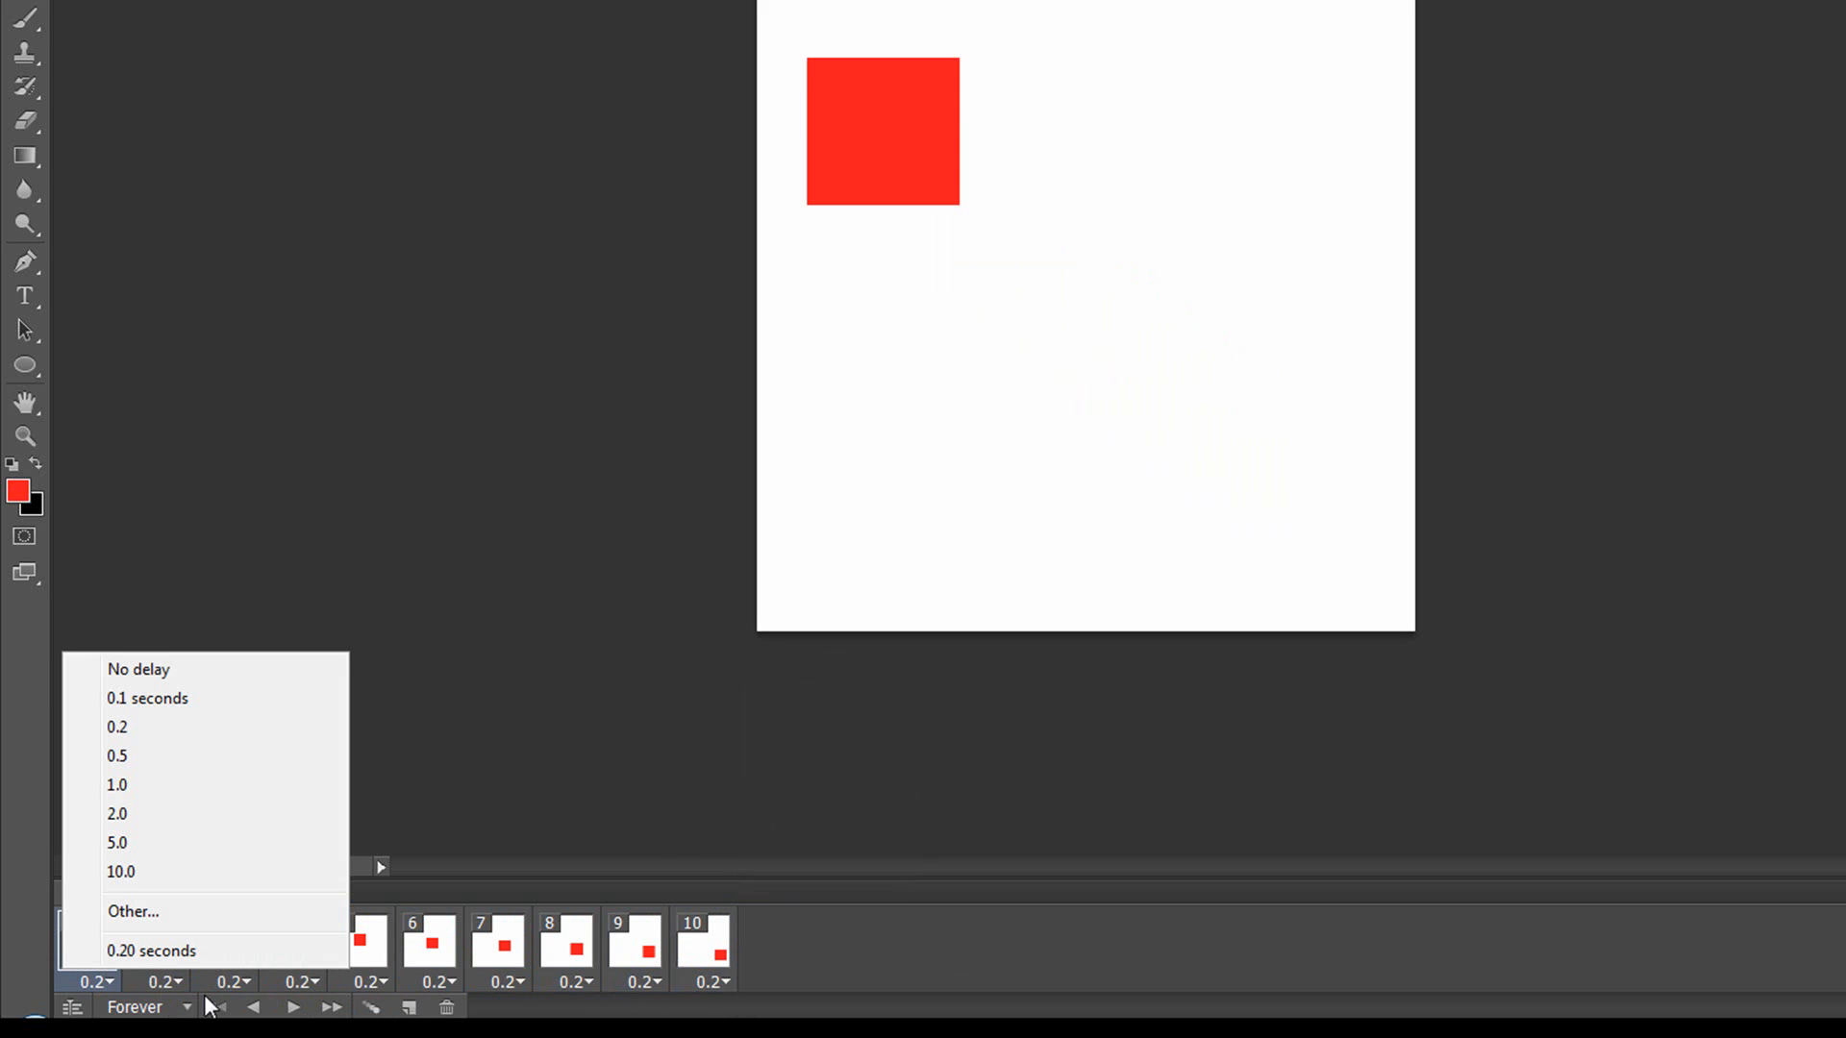
{"action": "left_click", "coordinate": [707, 978]}
{"action": "left_click", "coordinate": [708, 981], "text": "shift"}
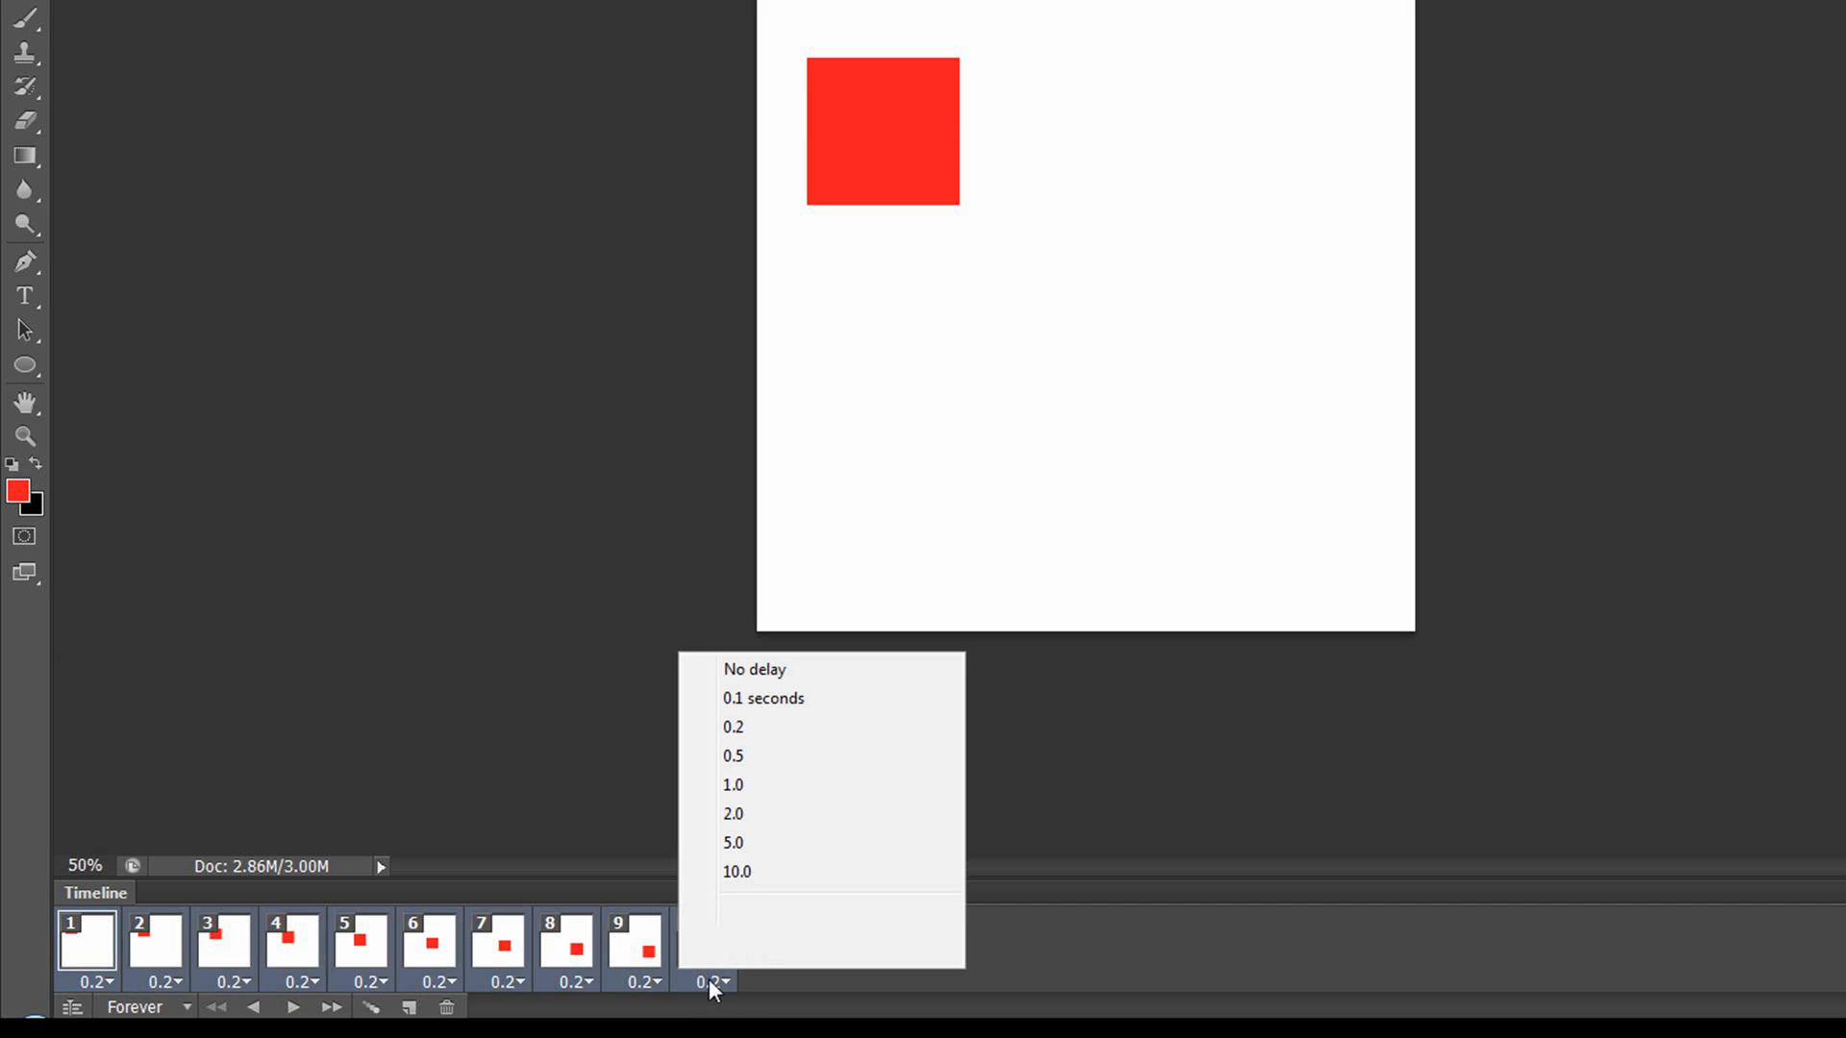
{"action": "left_click", "coordinate": [730, 702]}
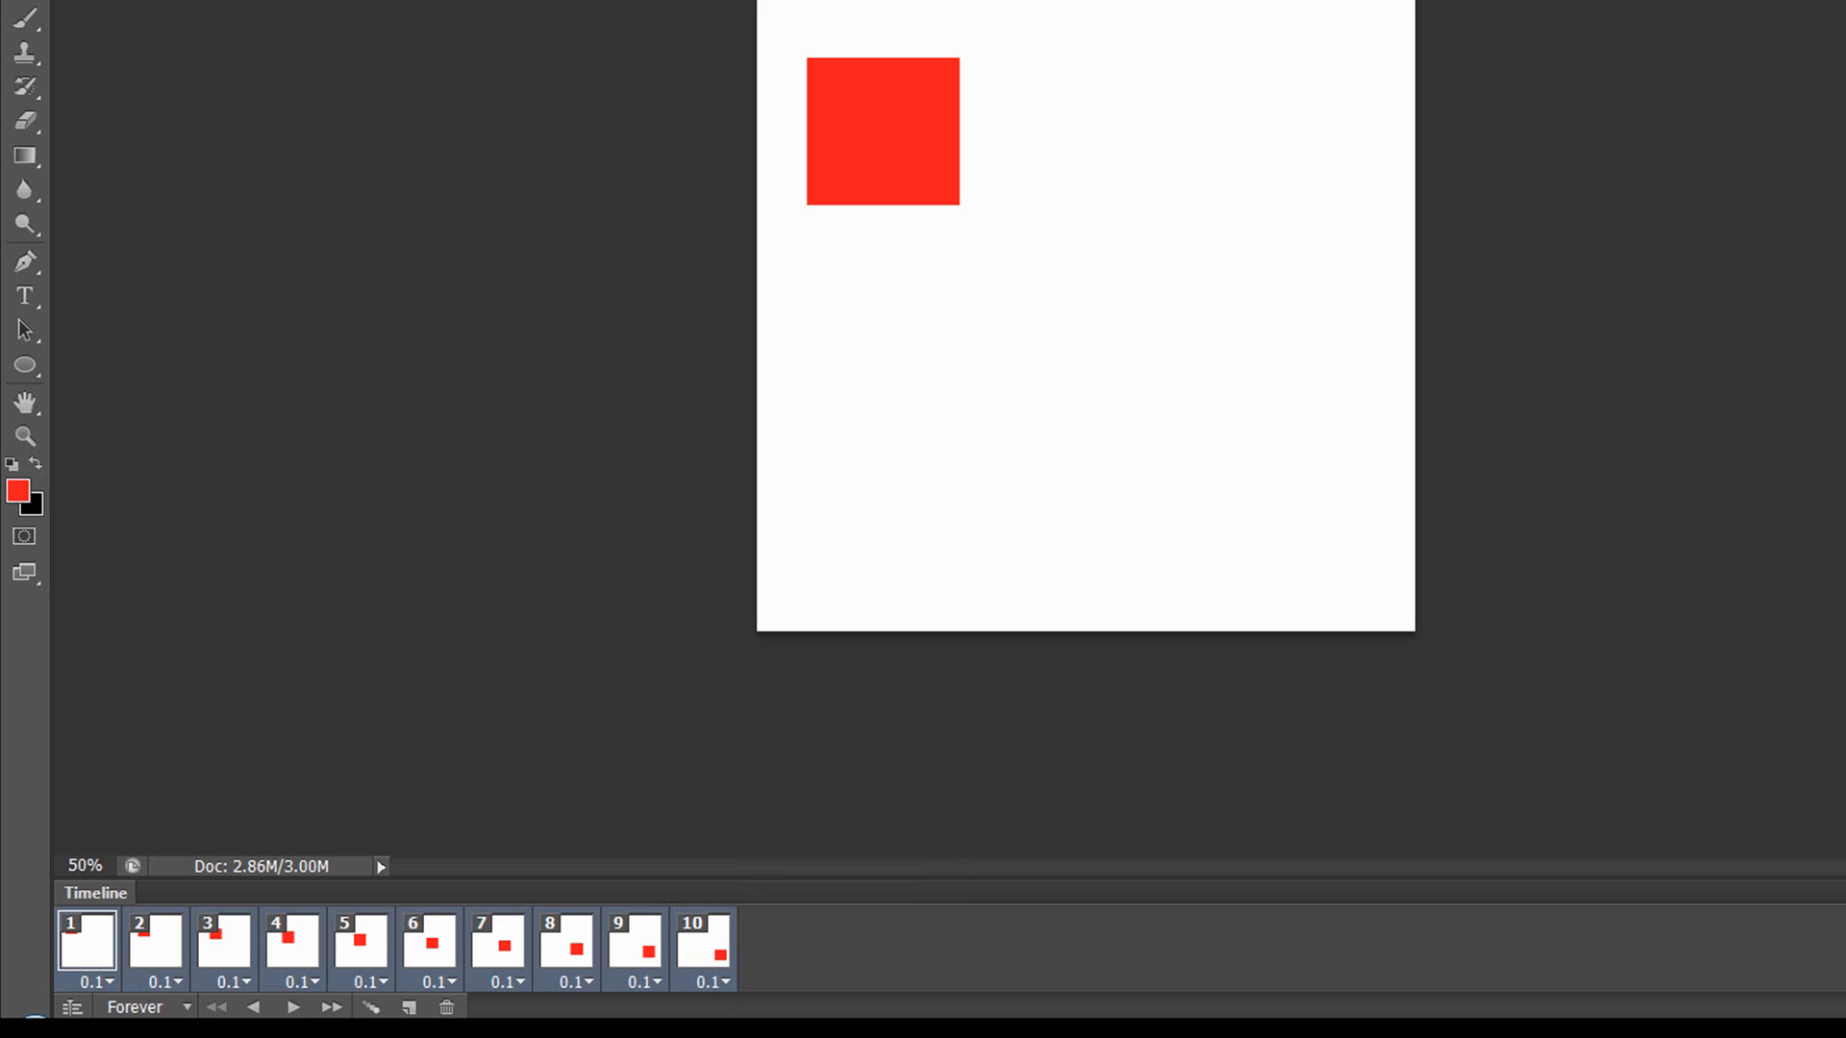
{"action": "left_click", "coordinate": [294, 1006]}
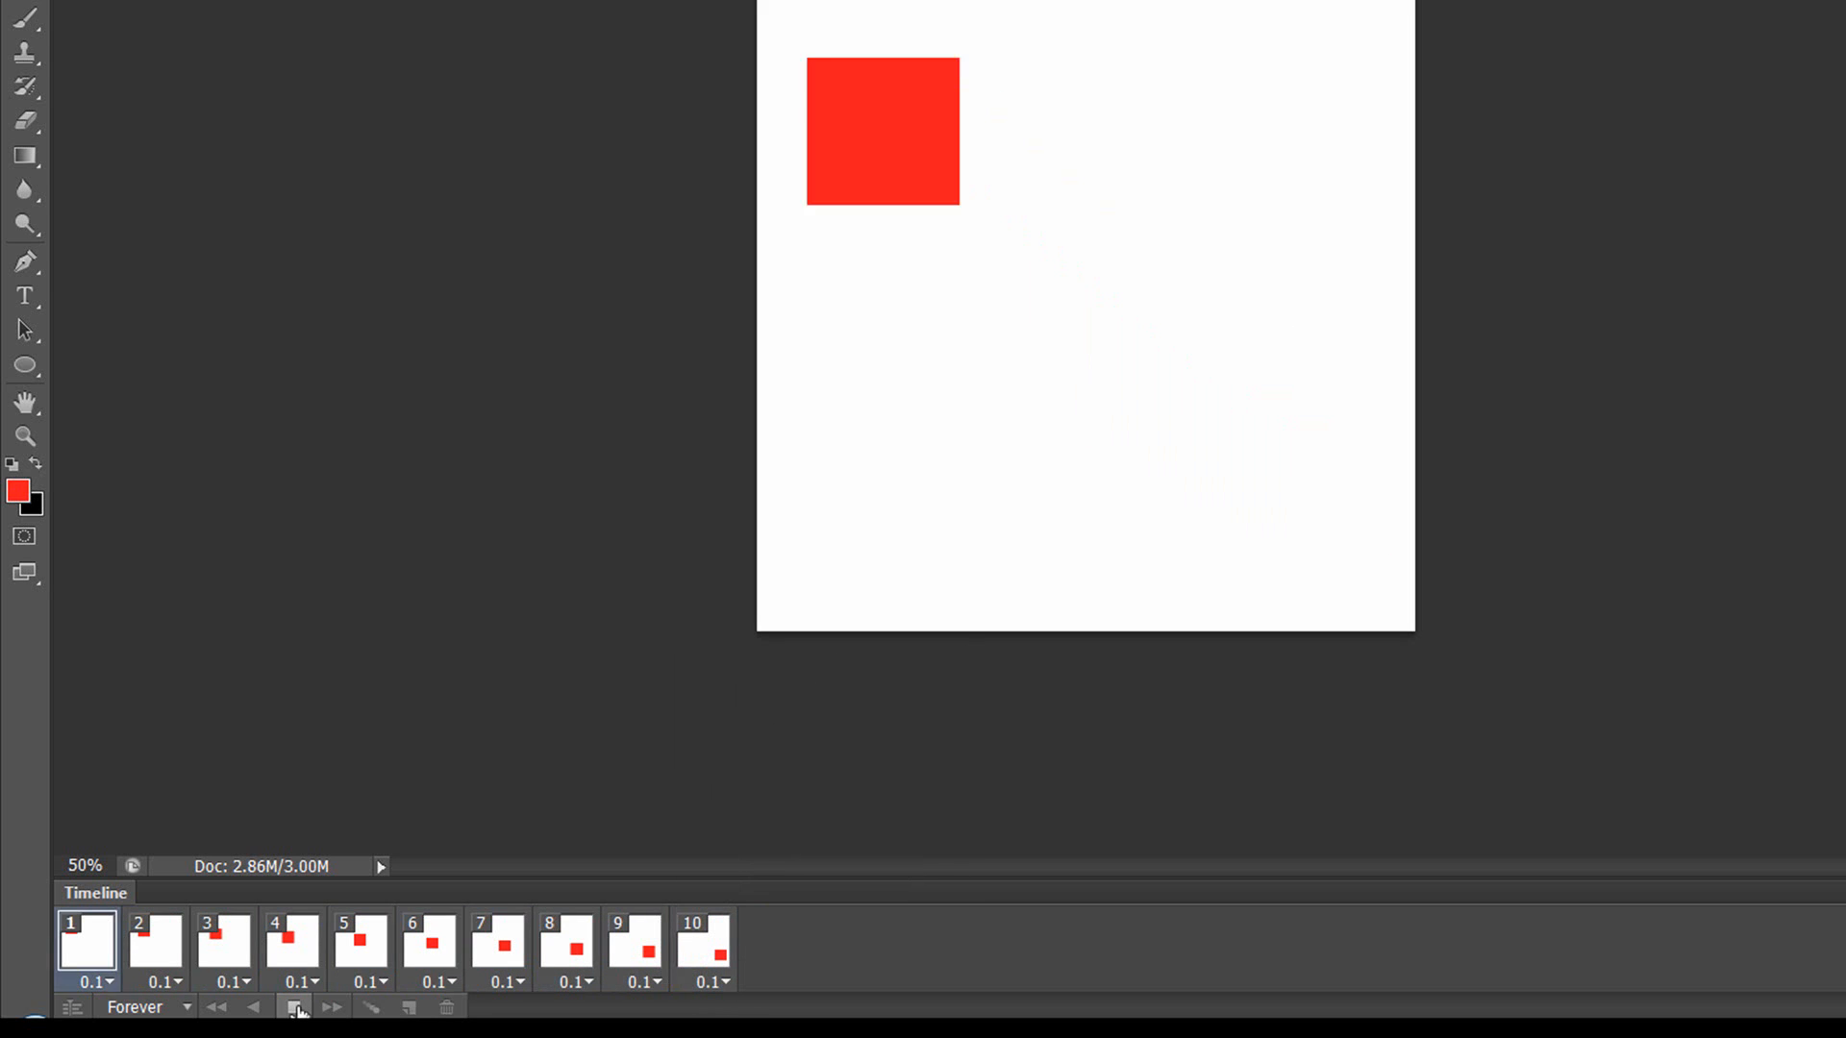
{"action": "left_click", "coordinate": [296, 1007]}
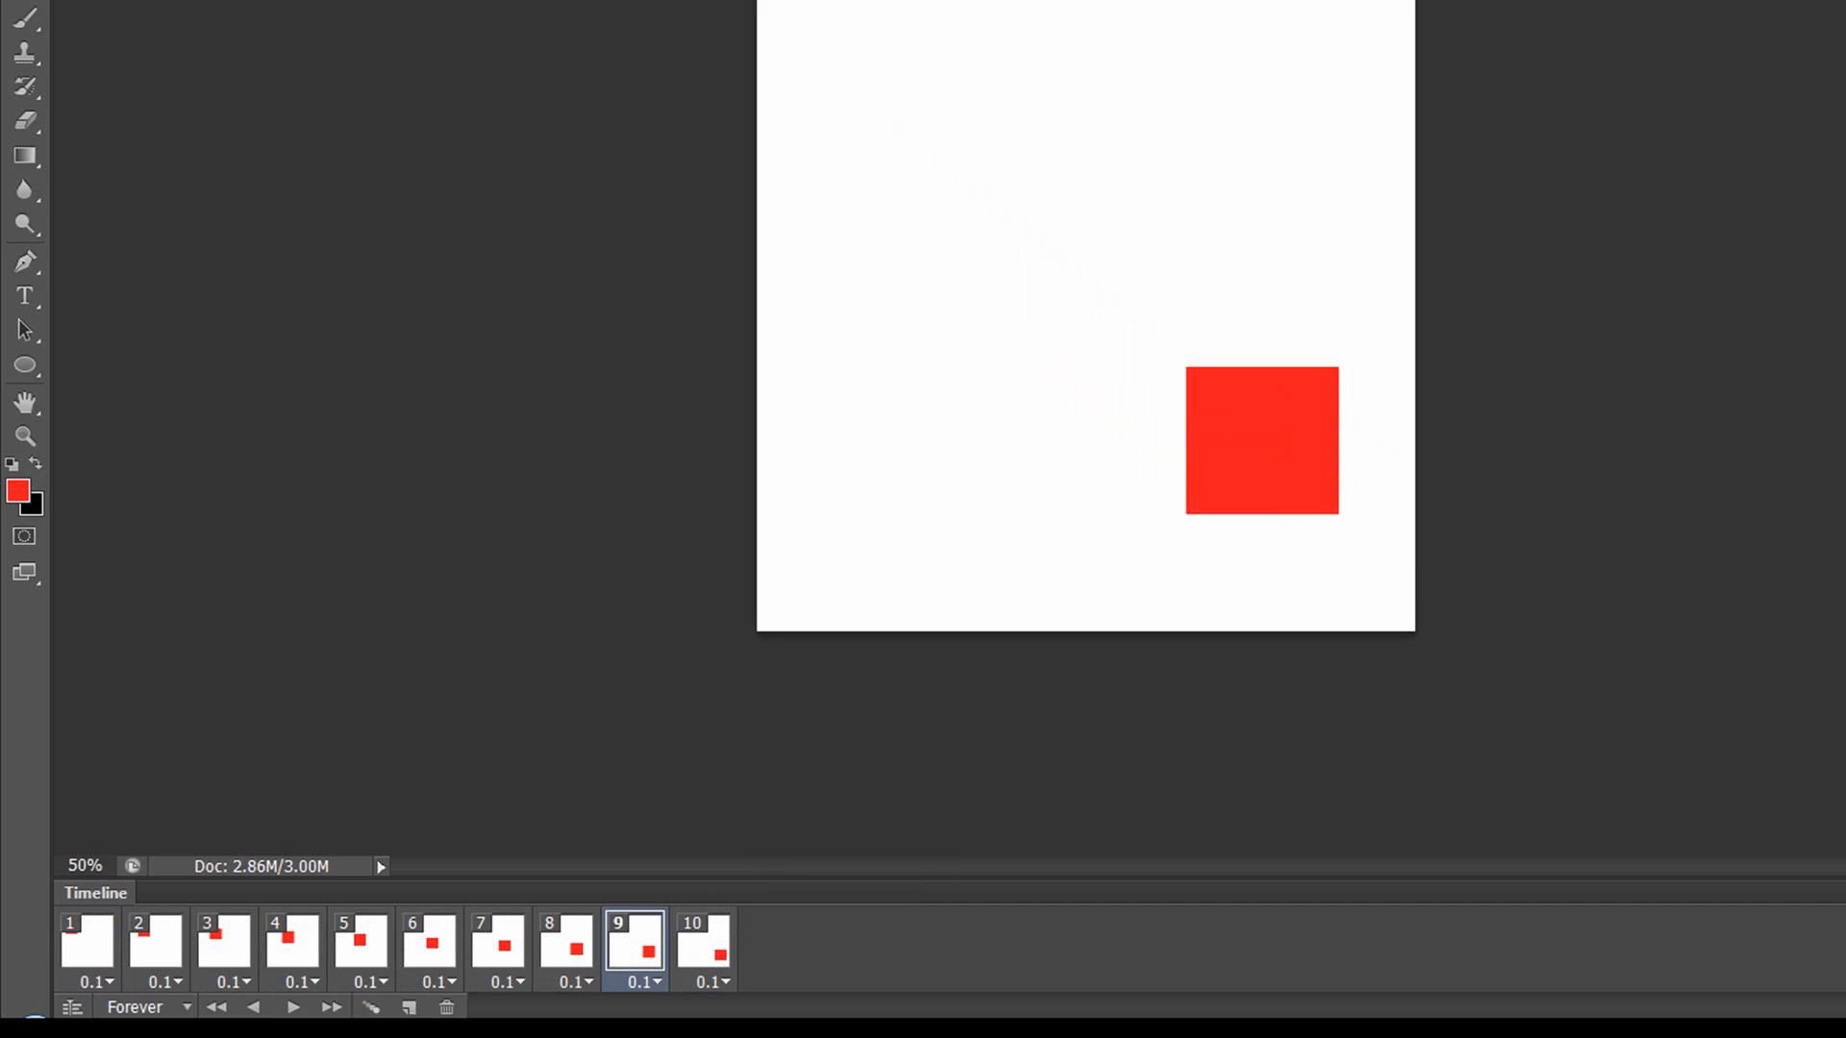
Revert the document to its state before the frame animation and create a video timeline instead
{"action": "key", "text": "F12"}
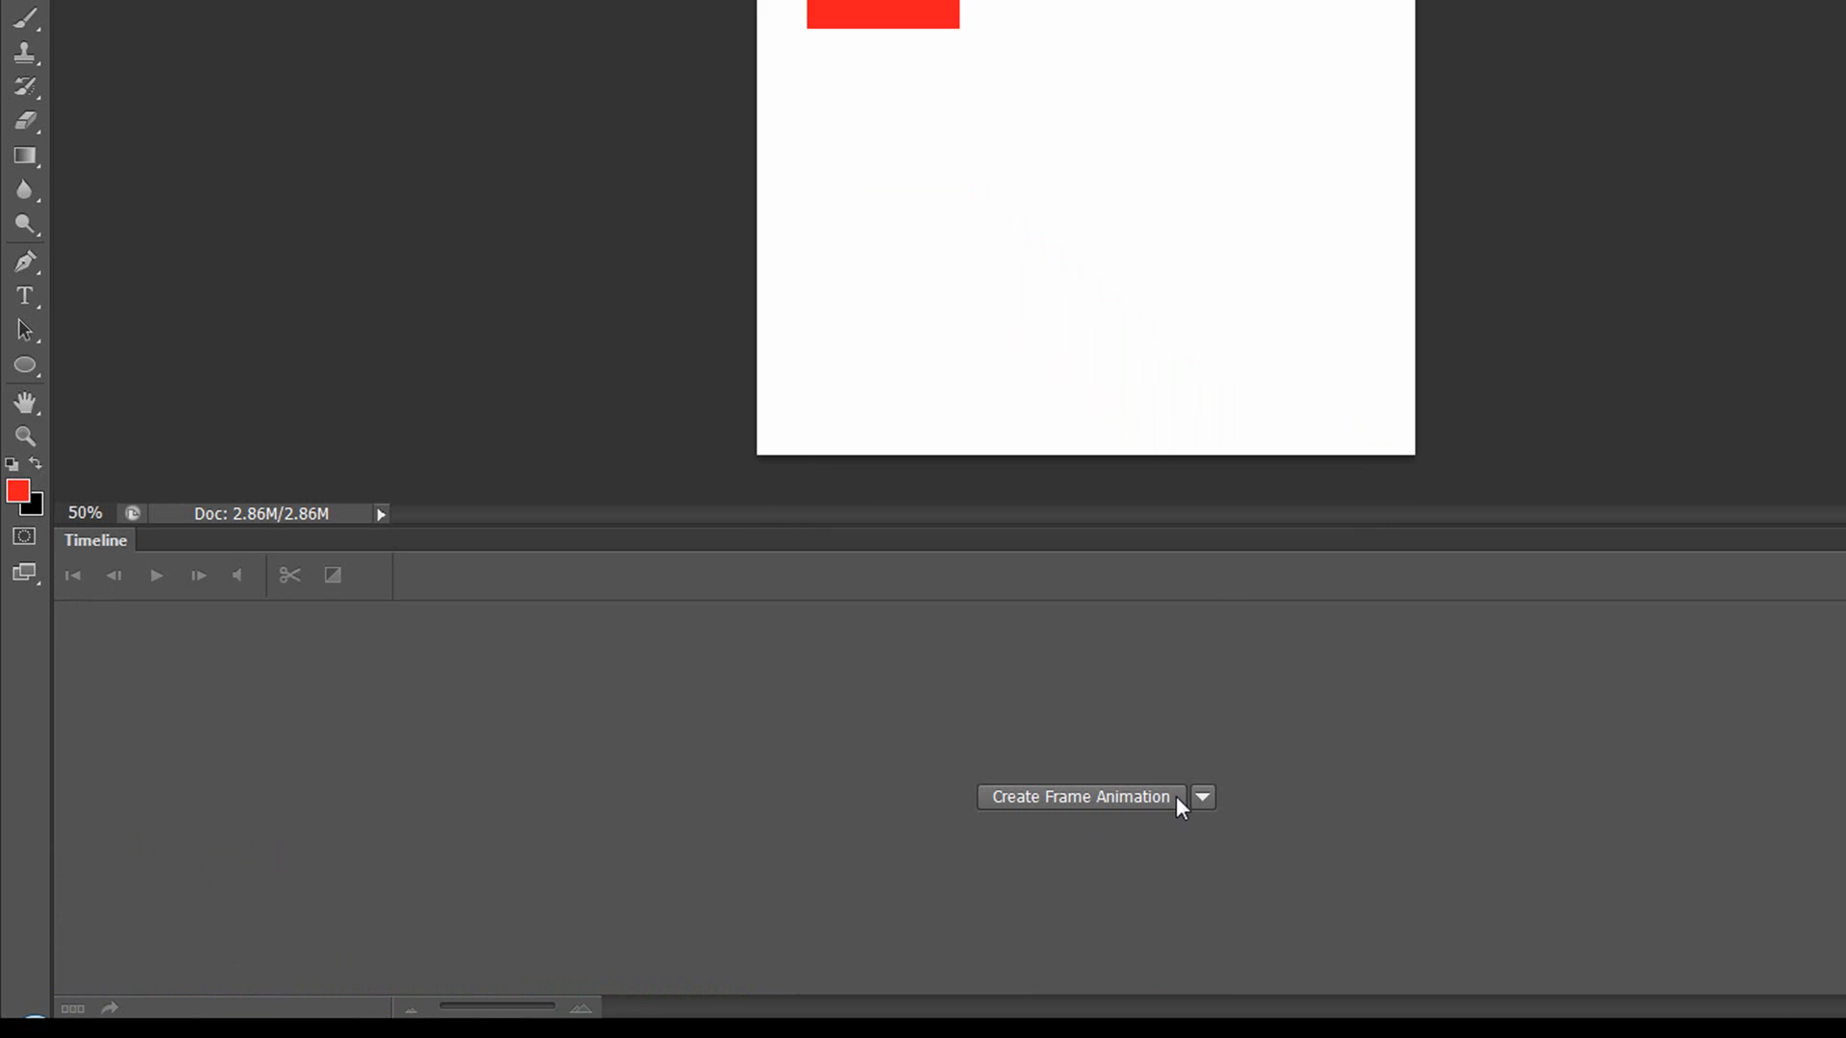
{"action": "left_click", "coordinate": [1203, 797]}
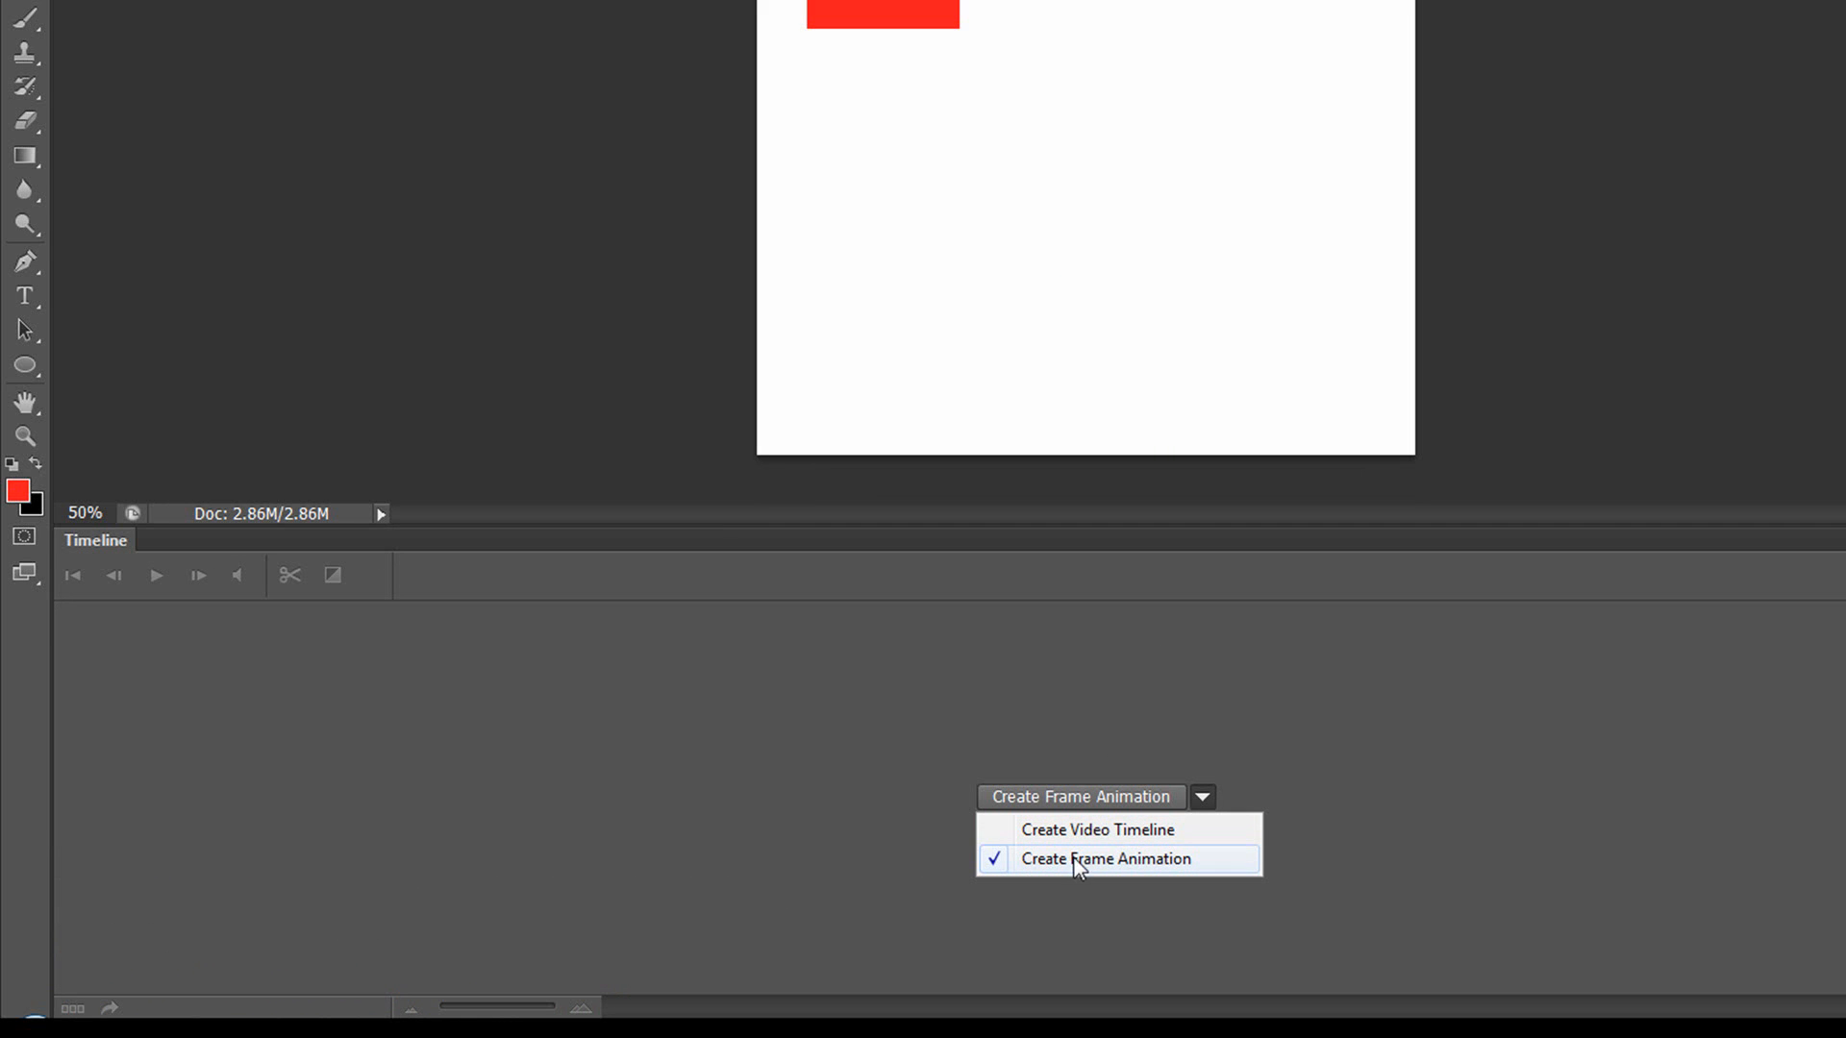
{"action": "left_click", "coordinate": [1108, 829]}
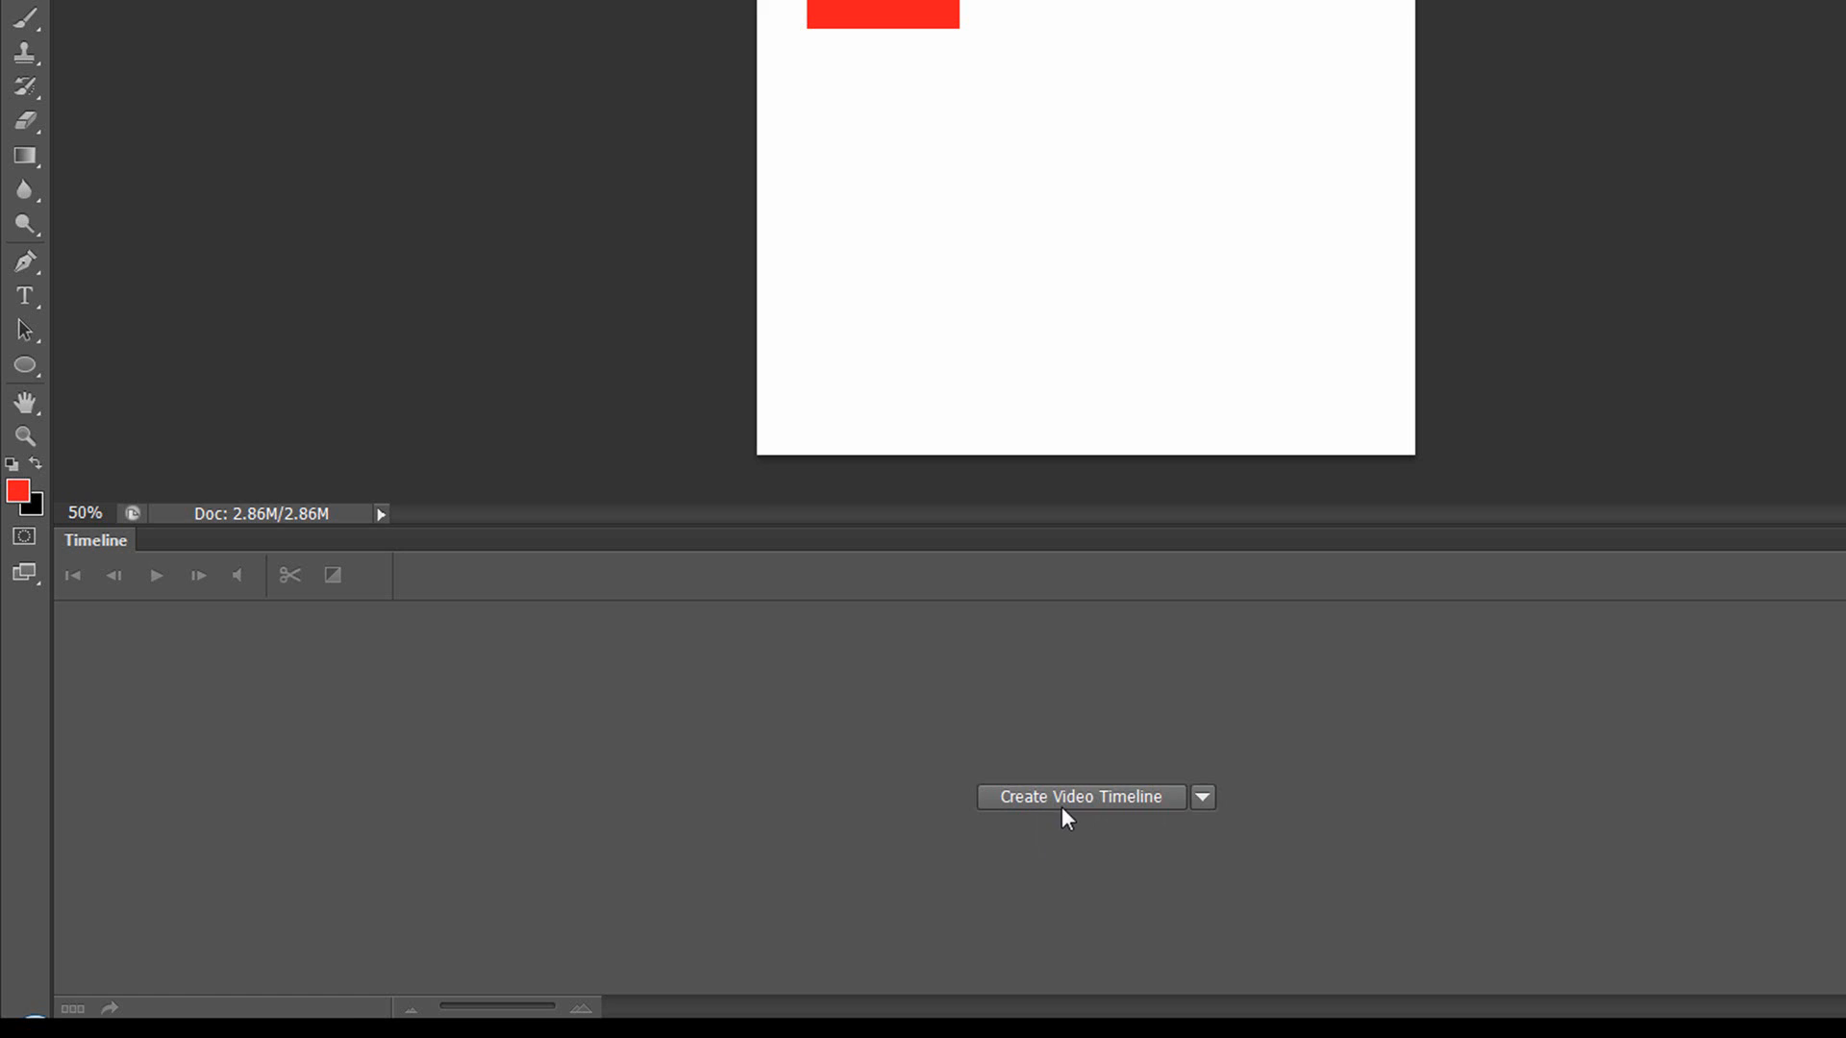
{"action": "left_click", "coordinate": [1061, 800]}
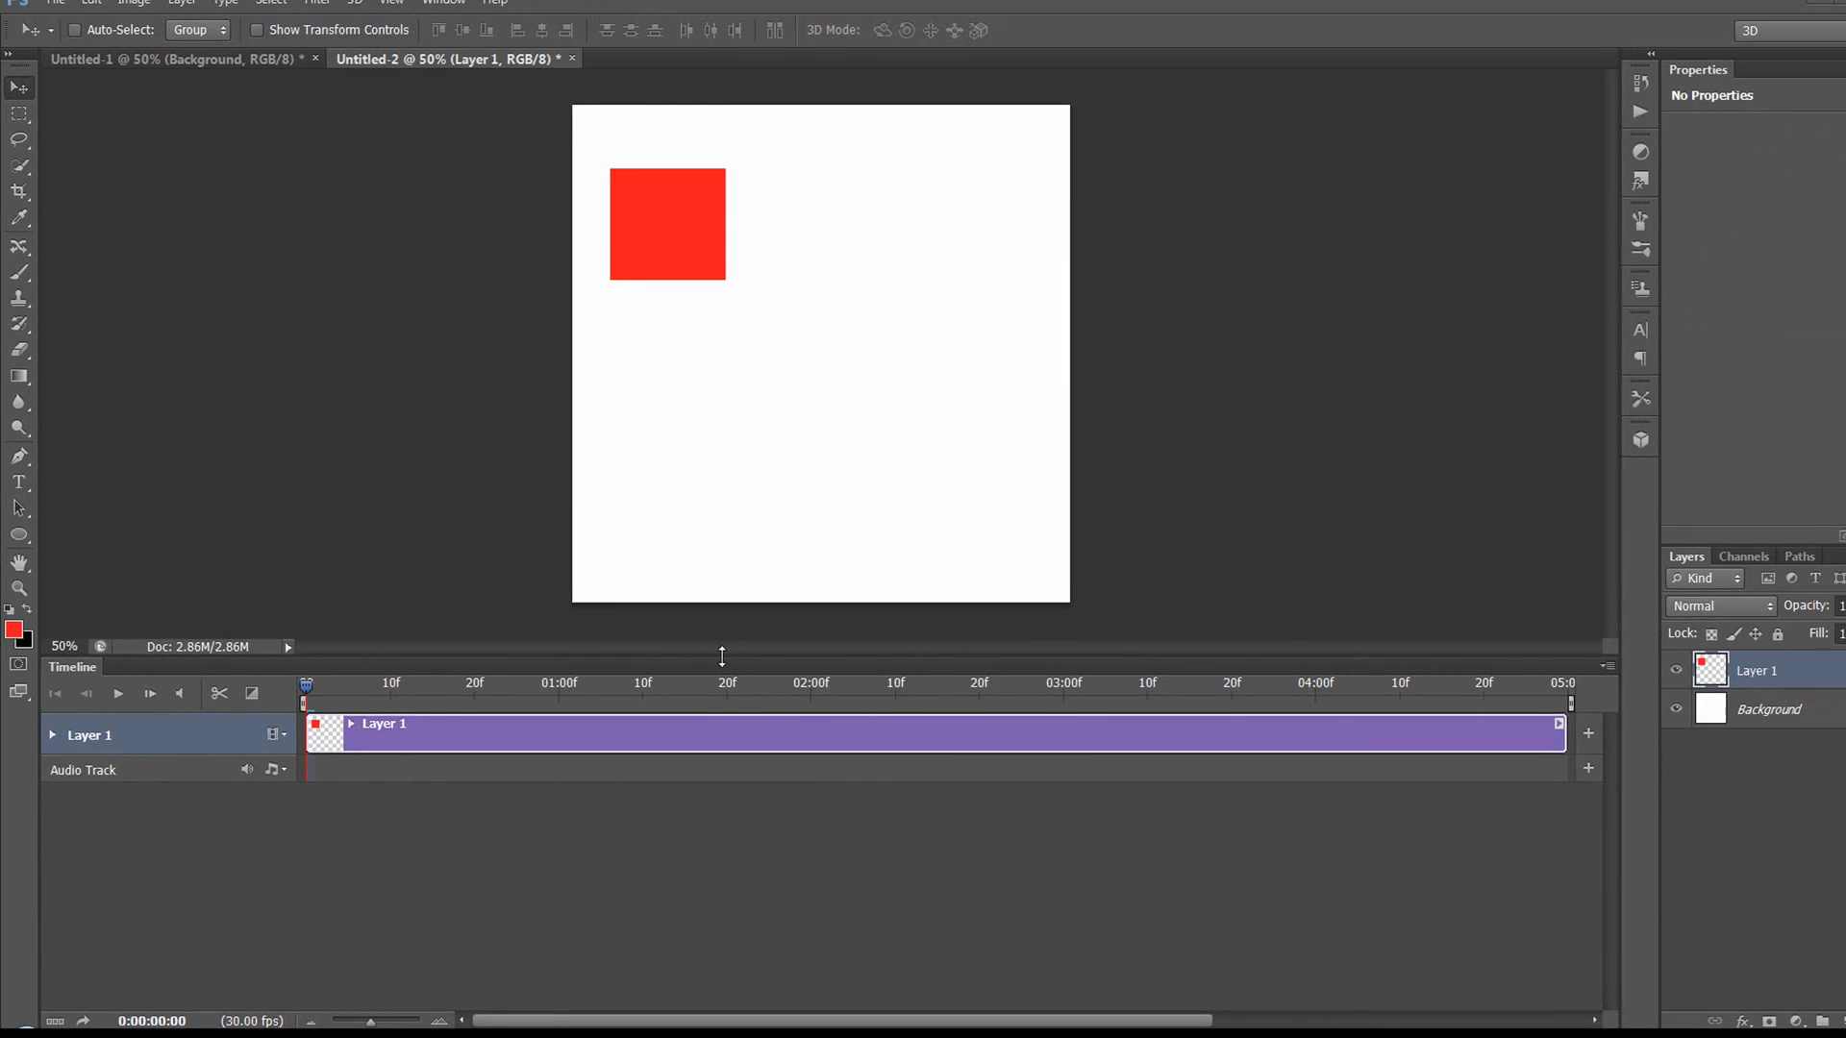
Reduce the timeline area's height and expand Layer 1's Position, Opacity and Style tracks
{"action": "left_click_drag", "start_coordinate": [936, 526], "coordinate": [937, 647]}
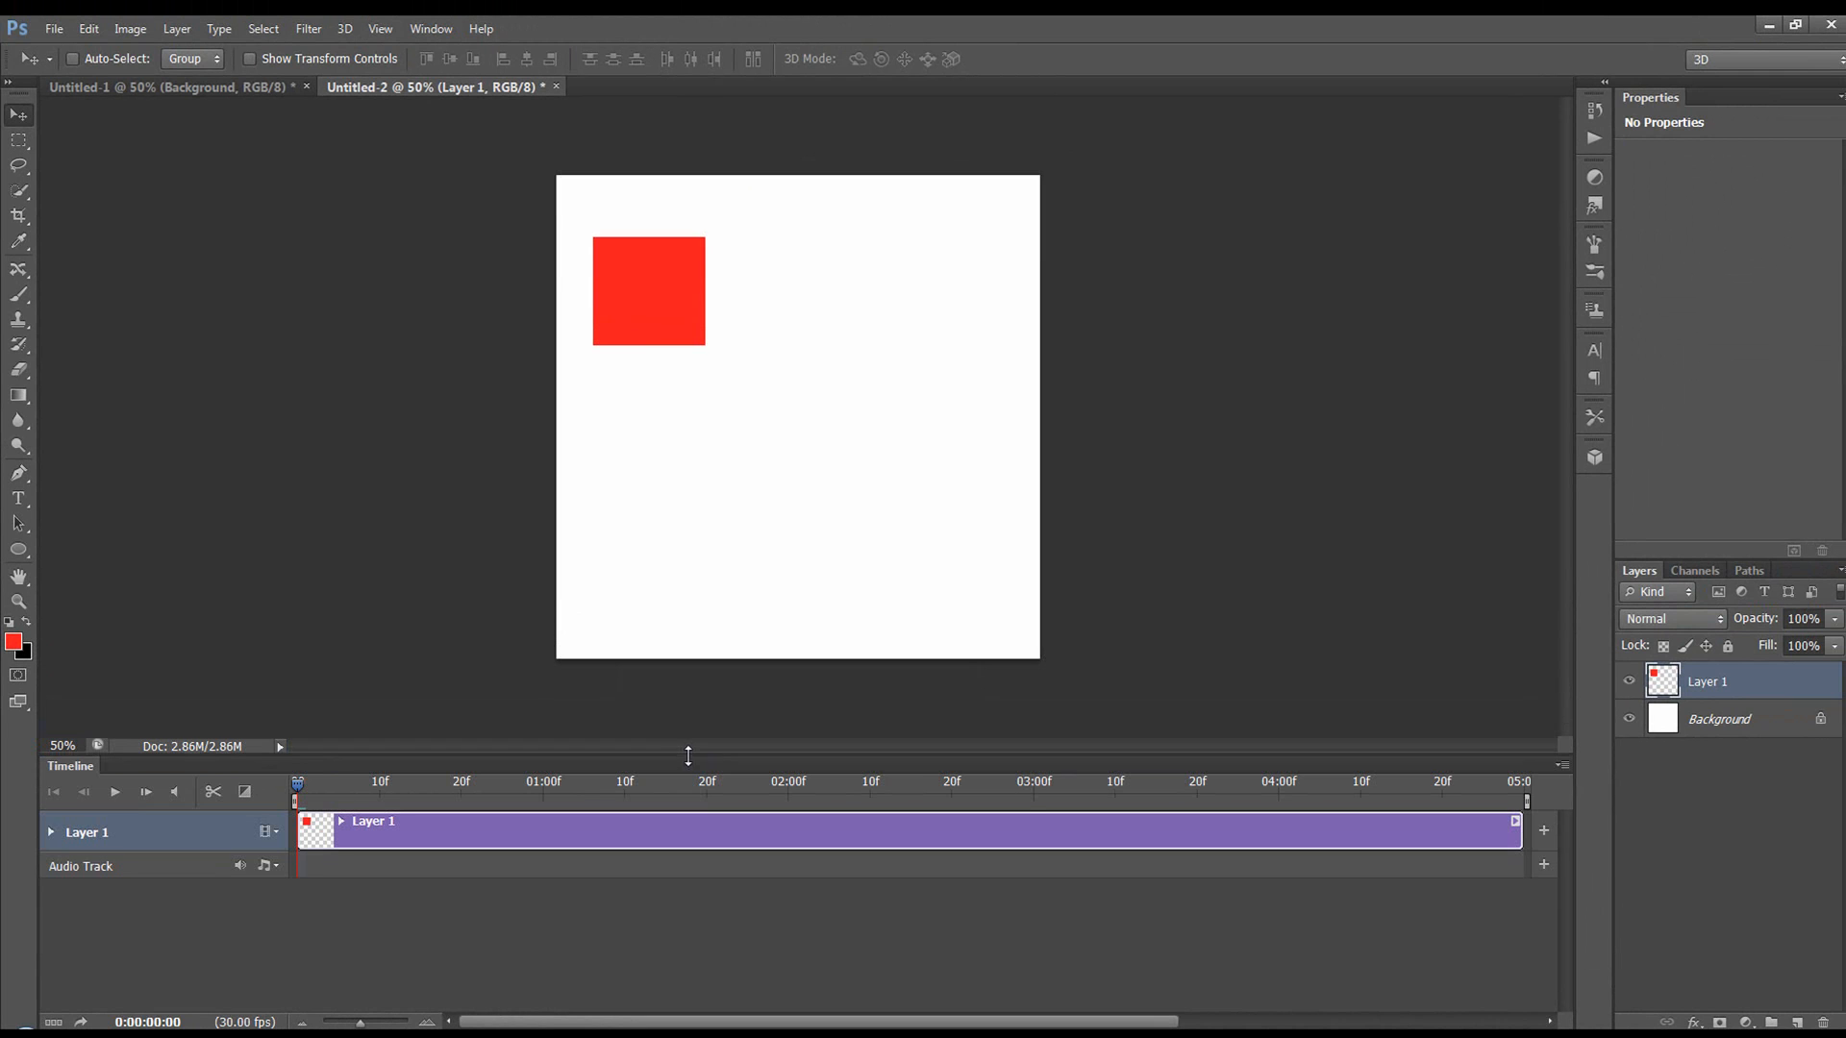
{"action": "left_click", "coordinate": [51, 833]}
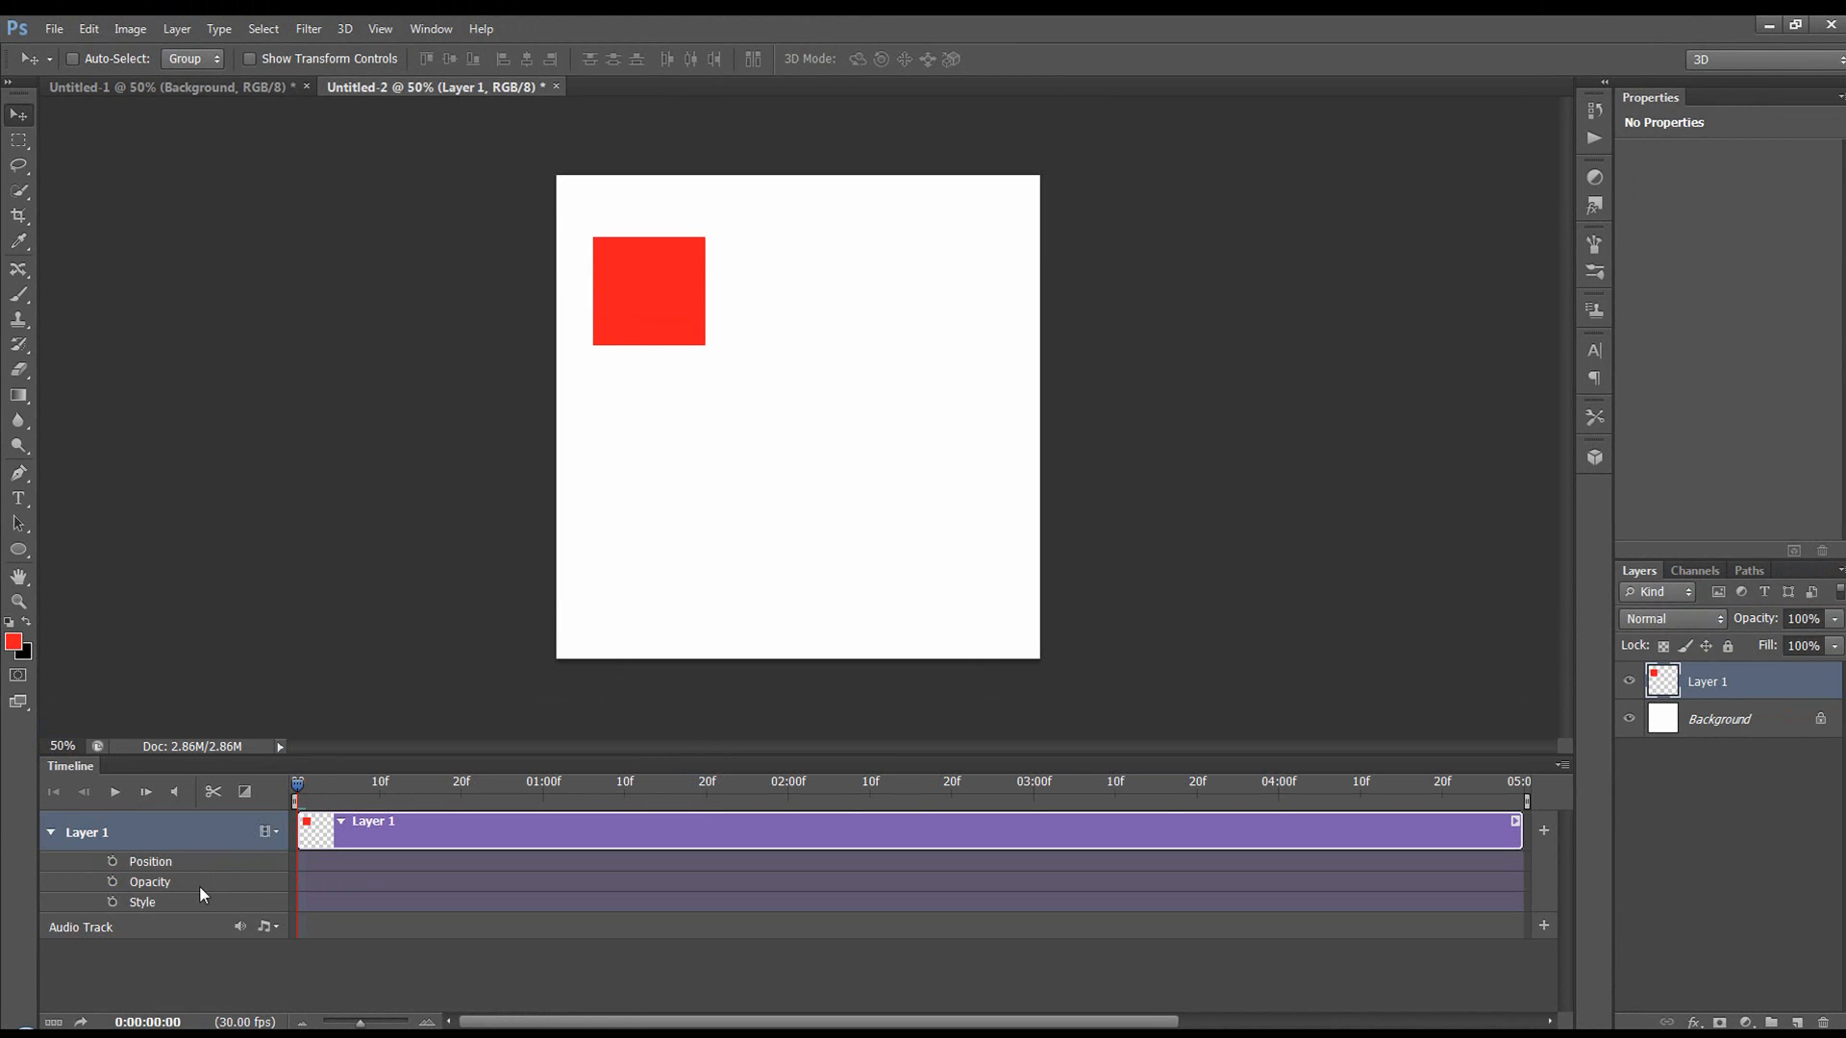
Start keyframes for Layer 1's Position, Opacity and Style at the beginning of the timeline
{"action": "mouse_move", "coordinate": [298, 790]}
{"action": "left_mouse_down"}
{"action": "mouse_move", "coordinate": [463, 792]}
{"action": "mouse_move", "coordinate": [282, 794]}
{"action": "left_mouse_up"}
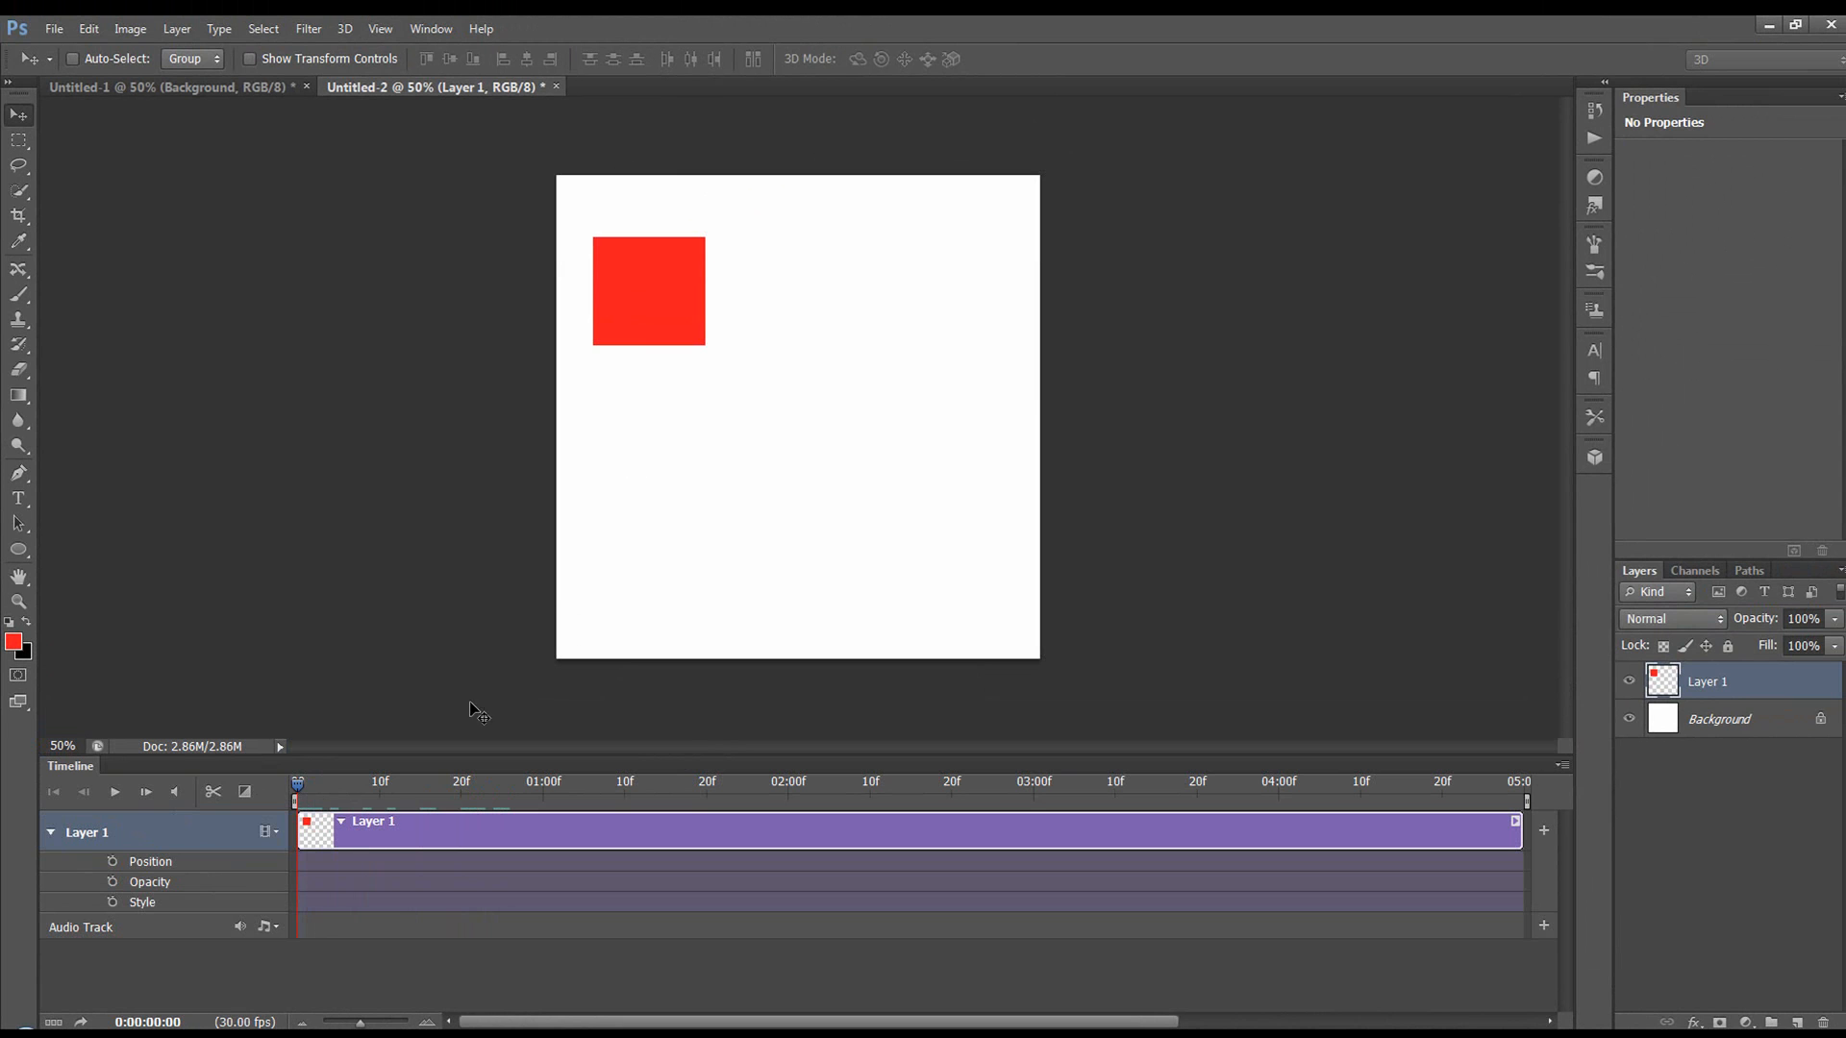
{"action": "left_click", "coordinate": [113, 862]}
{"action": "left_click", "coordinate": [112, 882]}
{"action": "left_click", "coordinate": [113, 901]}
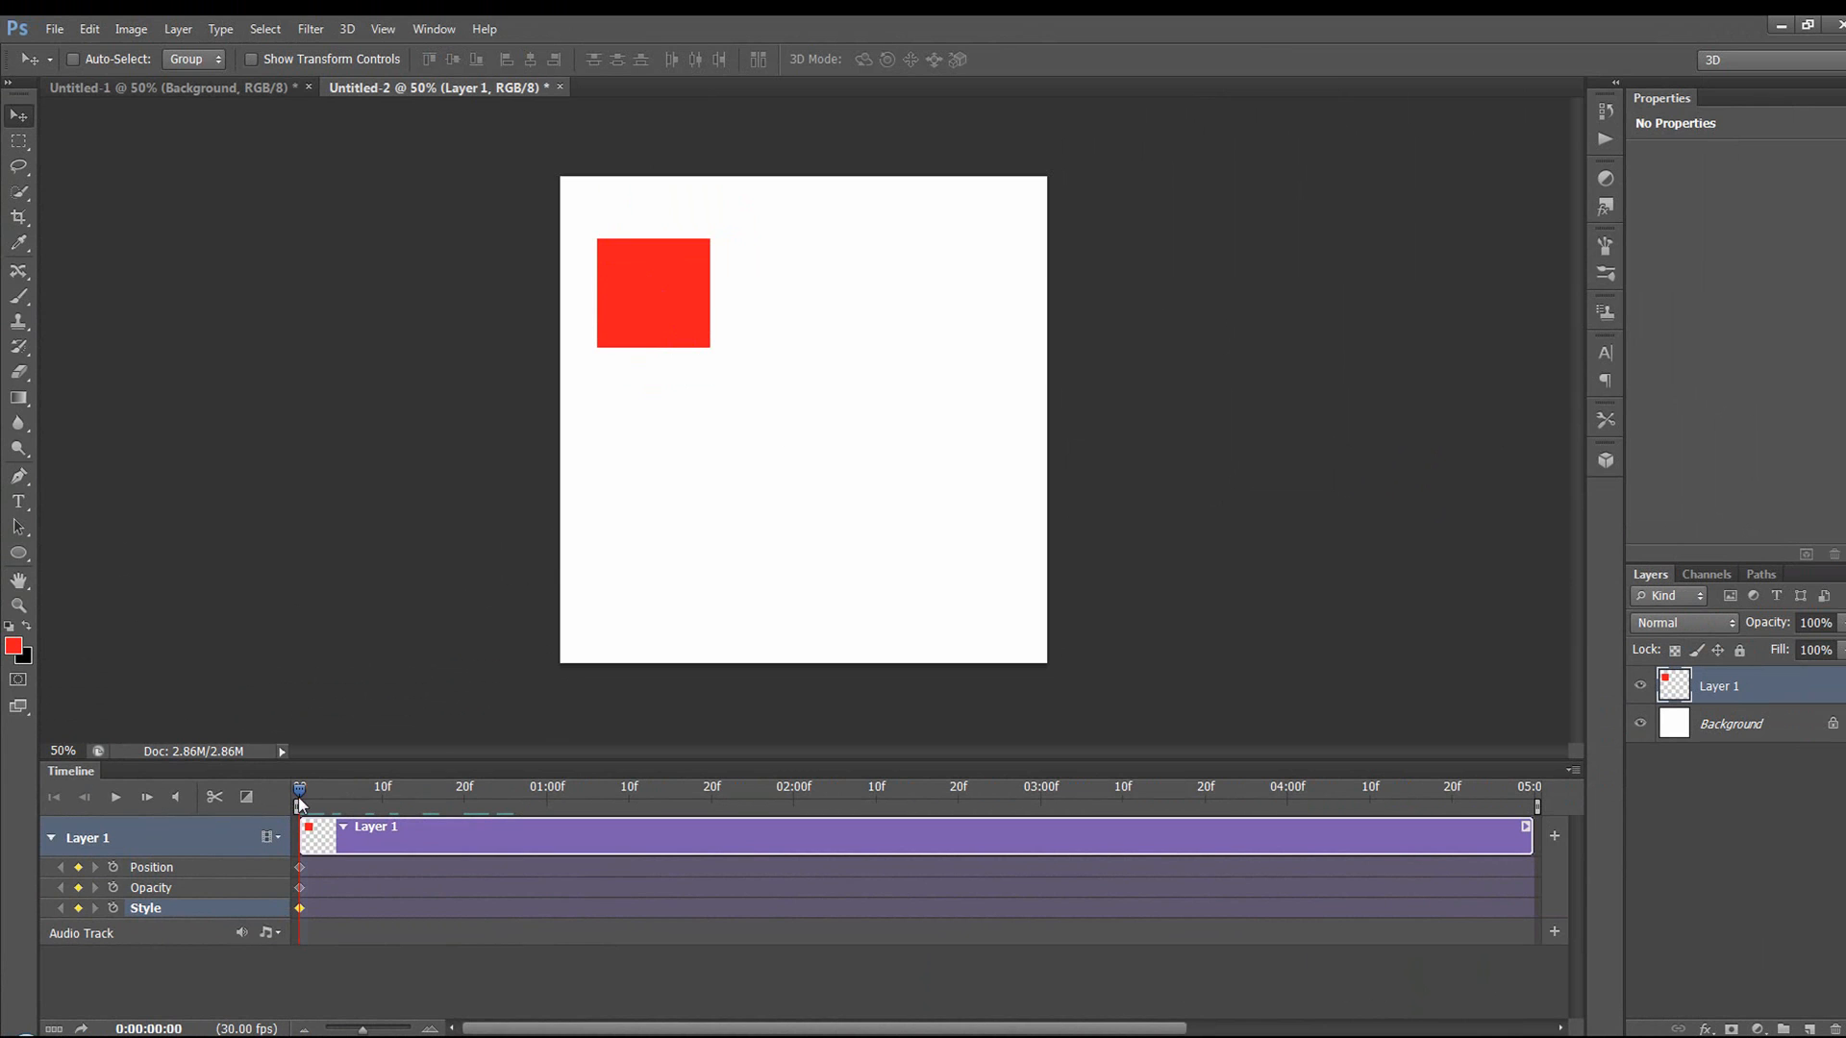
At 0:00:02:00, move the red square to the canvas's lower-right corner and set Layer 1's opacity to 51%
{"action": "left_click_drag", "start_coordinate": [300, 791], "coordinate": [514, 790]}
{"action": "left_click_drag", "start_coordinate": [649, 808], "coordinate": [777, 810]}
{"action": "left_click_drag", "start_coordinate": [645, 290], "coordinate": [656, 300]}
{"action": "left_click_drag", "start_coordinate": [936, 534], "coordinate": [951, 570]}
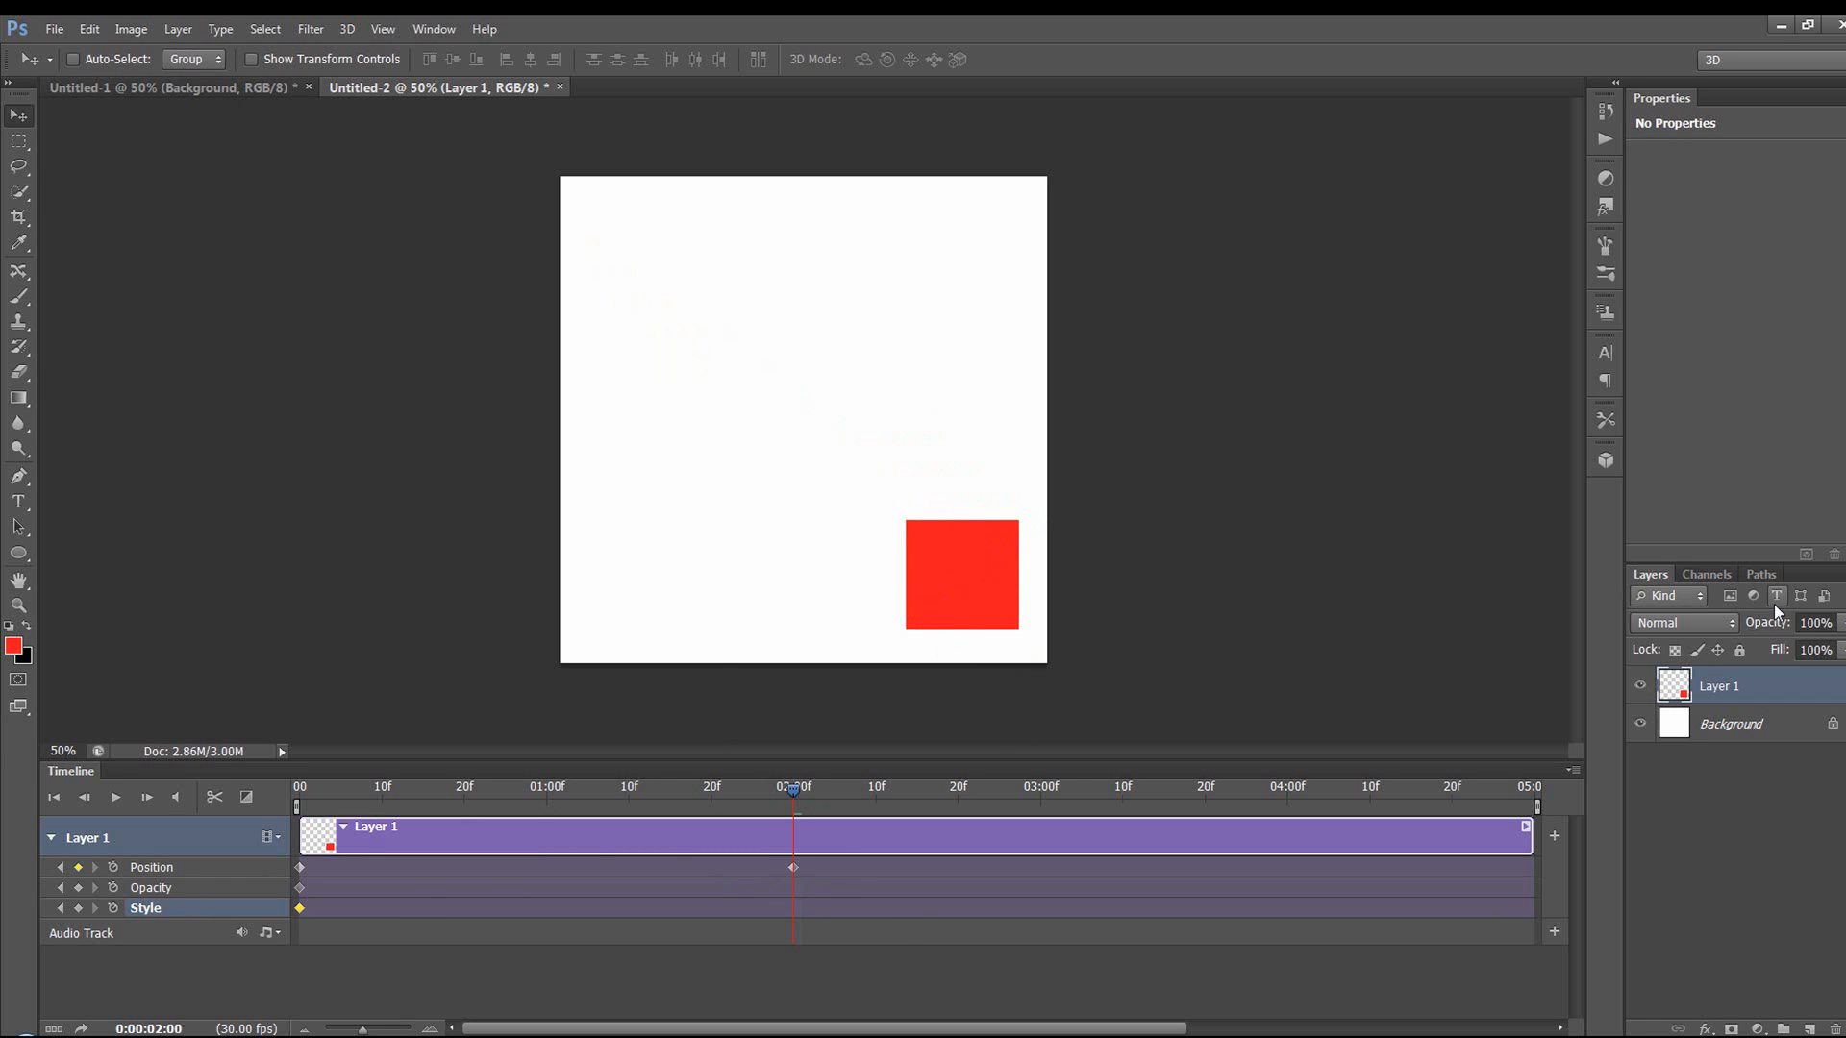
{"action": "left_click_drag", "start_coordinate": [1774, 622], "coordinate": [1727, 630]}
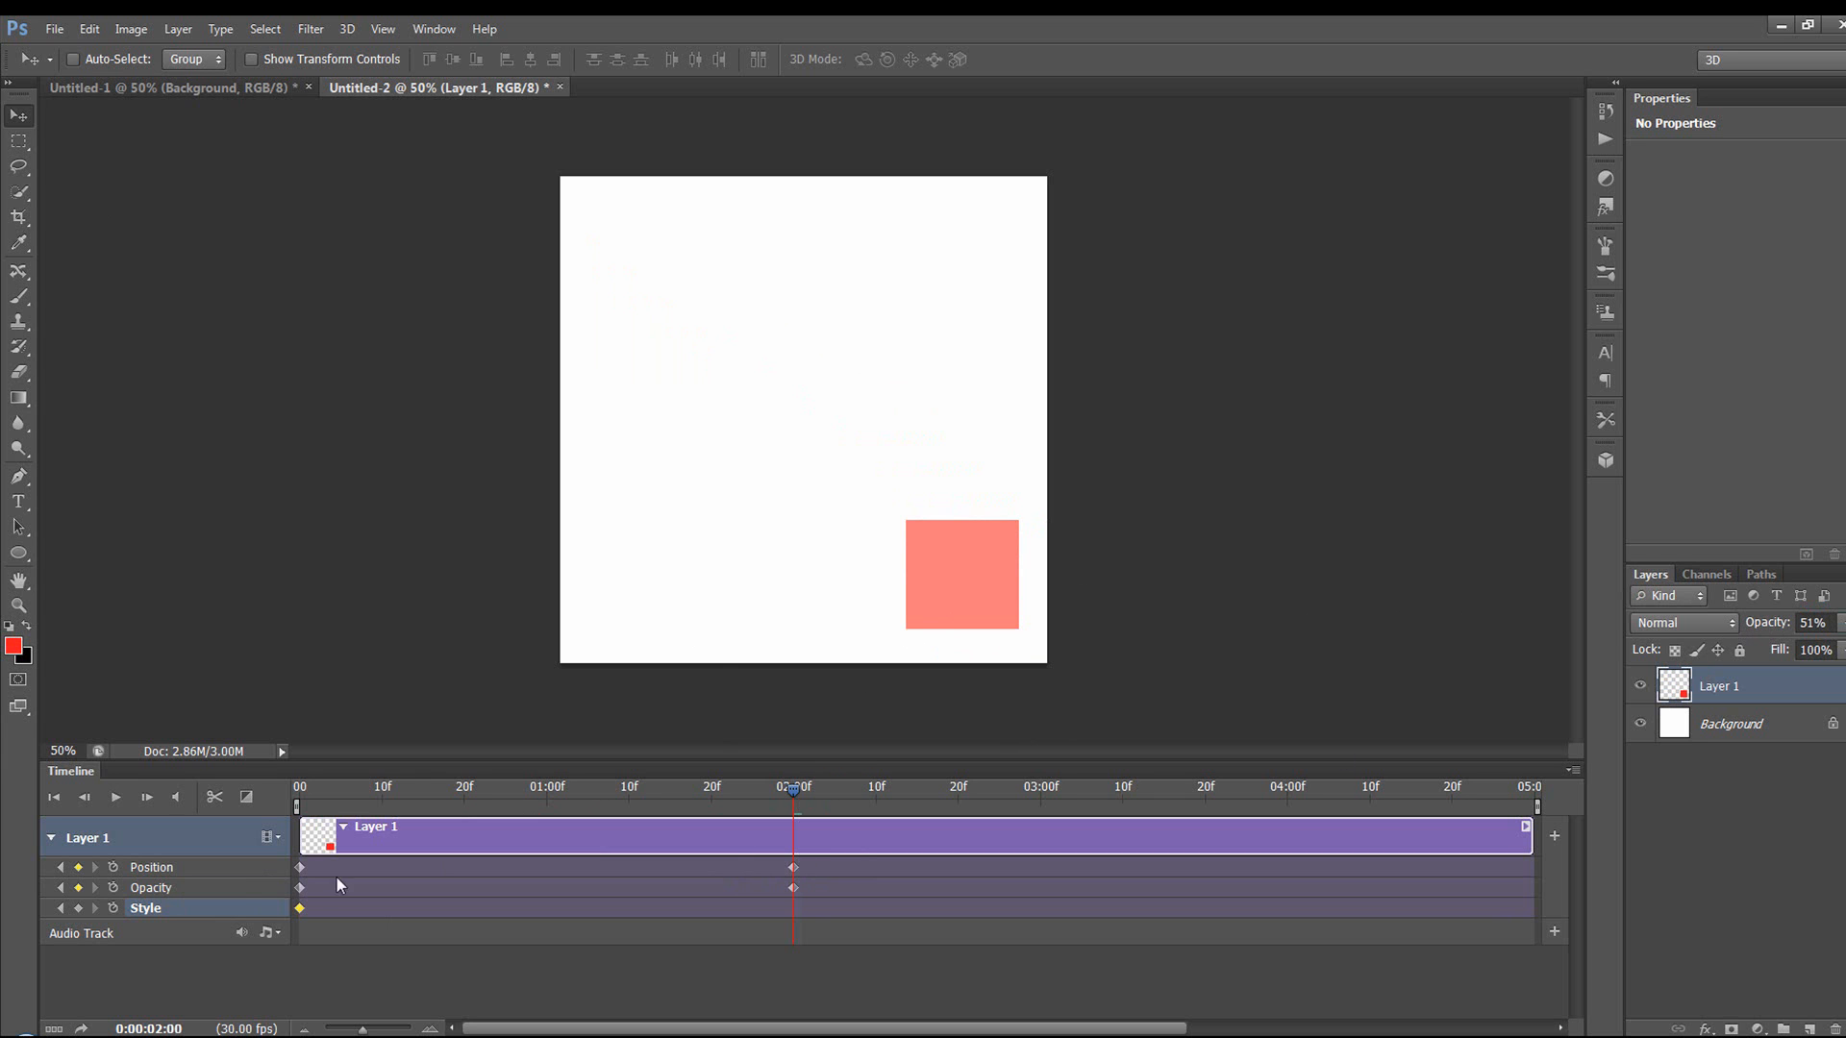
Return to the start of the timeline and add a red Color Overlay at 100% opacity to Layer 1
{"action": "left_click_drag", "start_coordinate": [791, 798], "coordinate": [300, 798]}
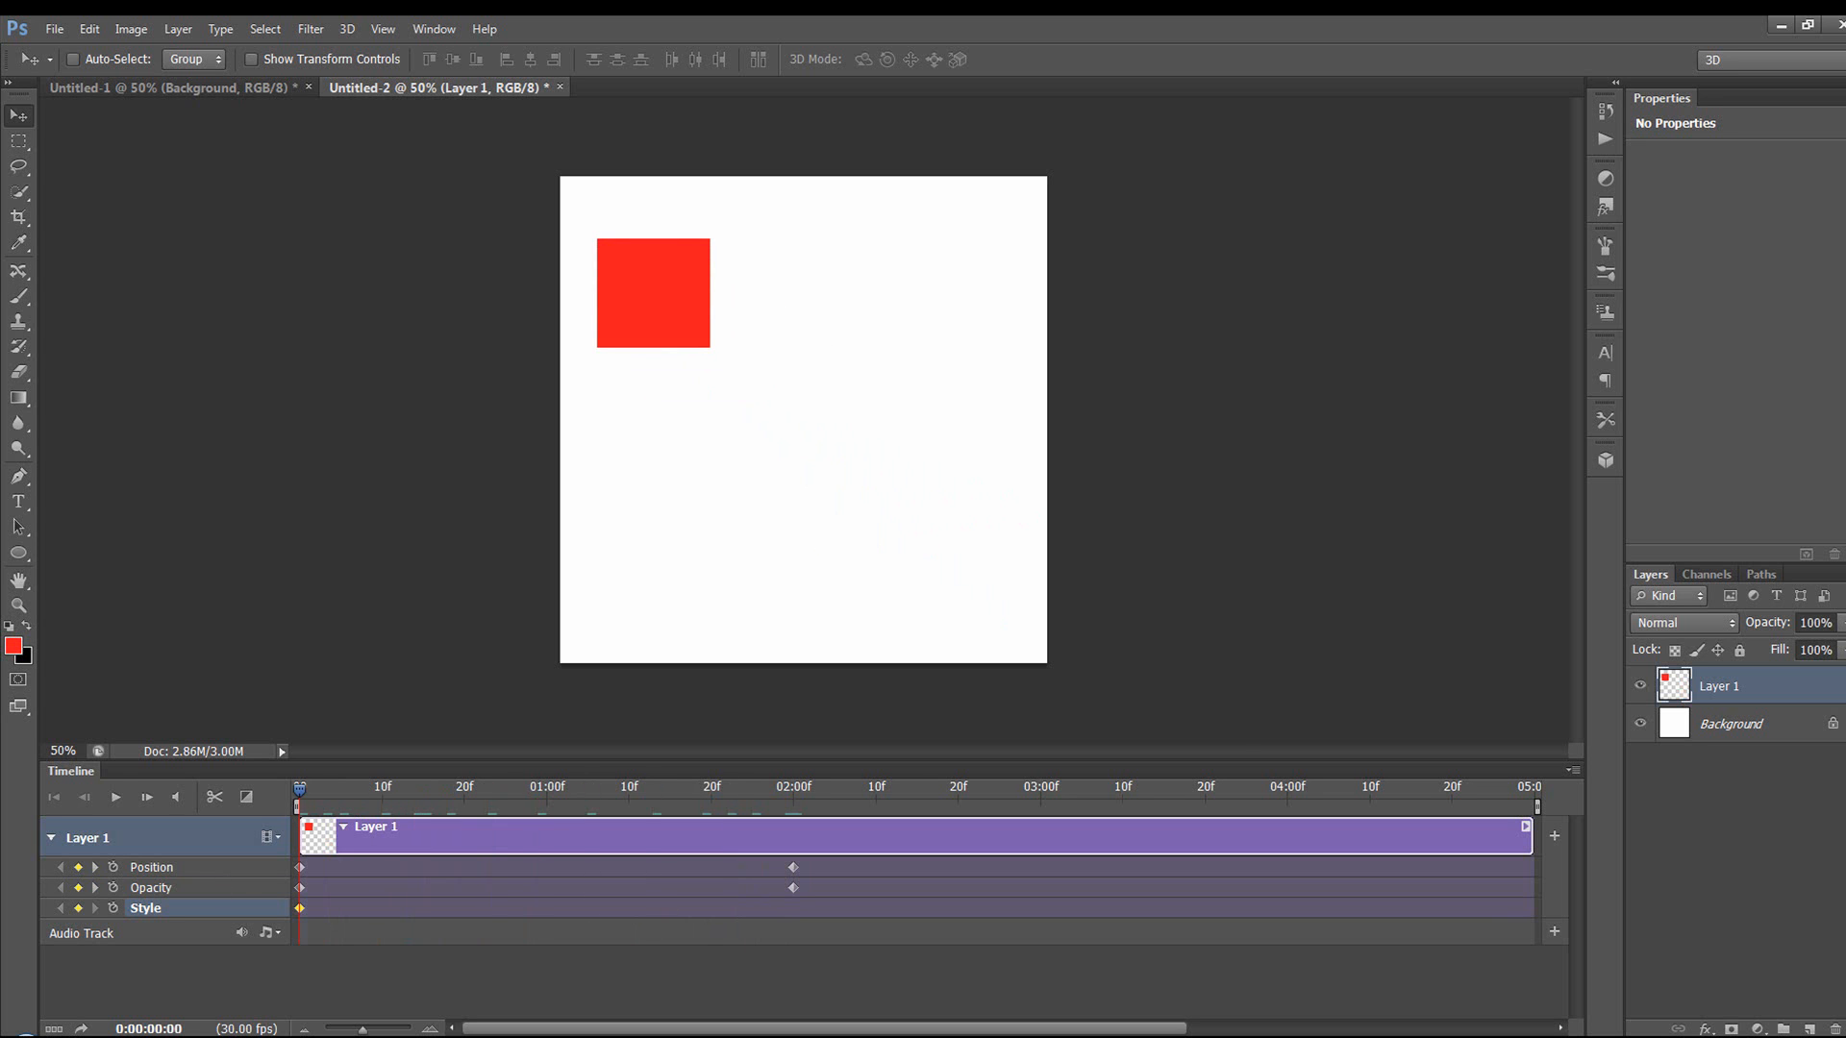
{"action": "double_click", "coordinate": [1807, 689]}
{"action": "left_click", "coordinate": [1190, 303]}
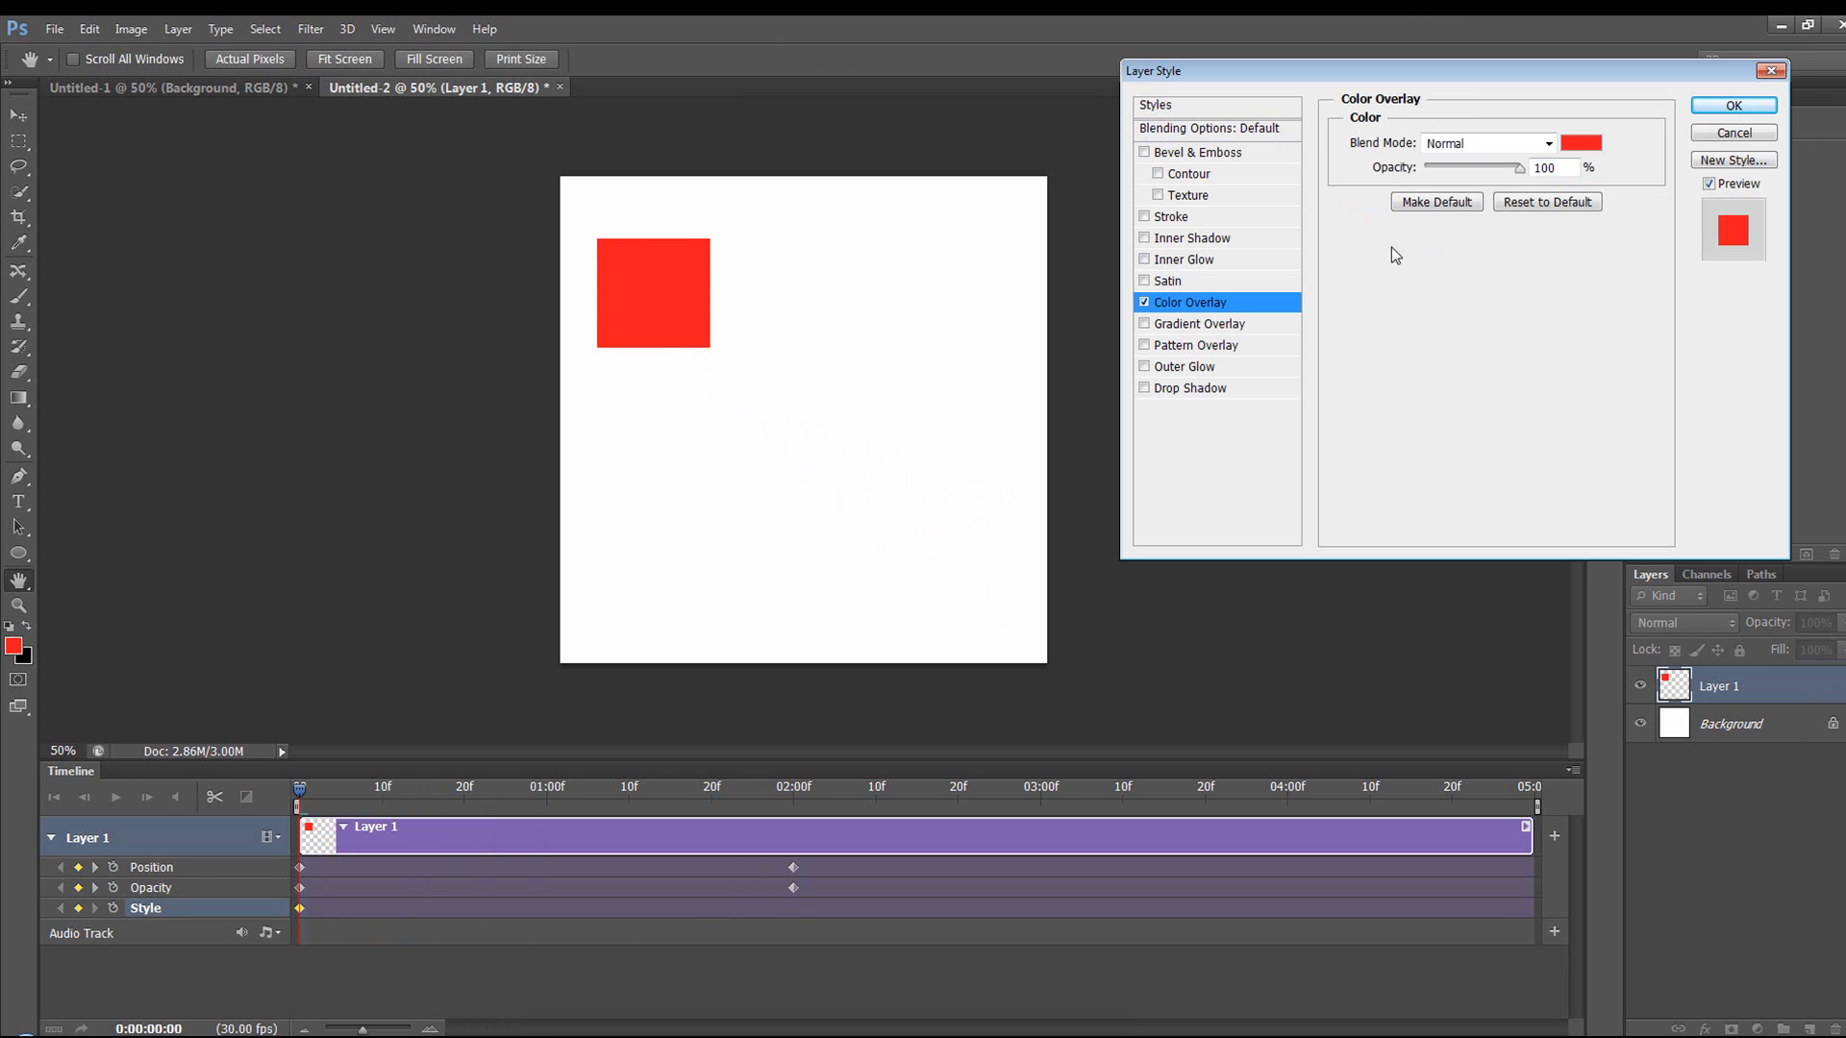
{"action": "left_click", "coordinate": [1733, 105]}
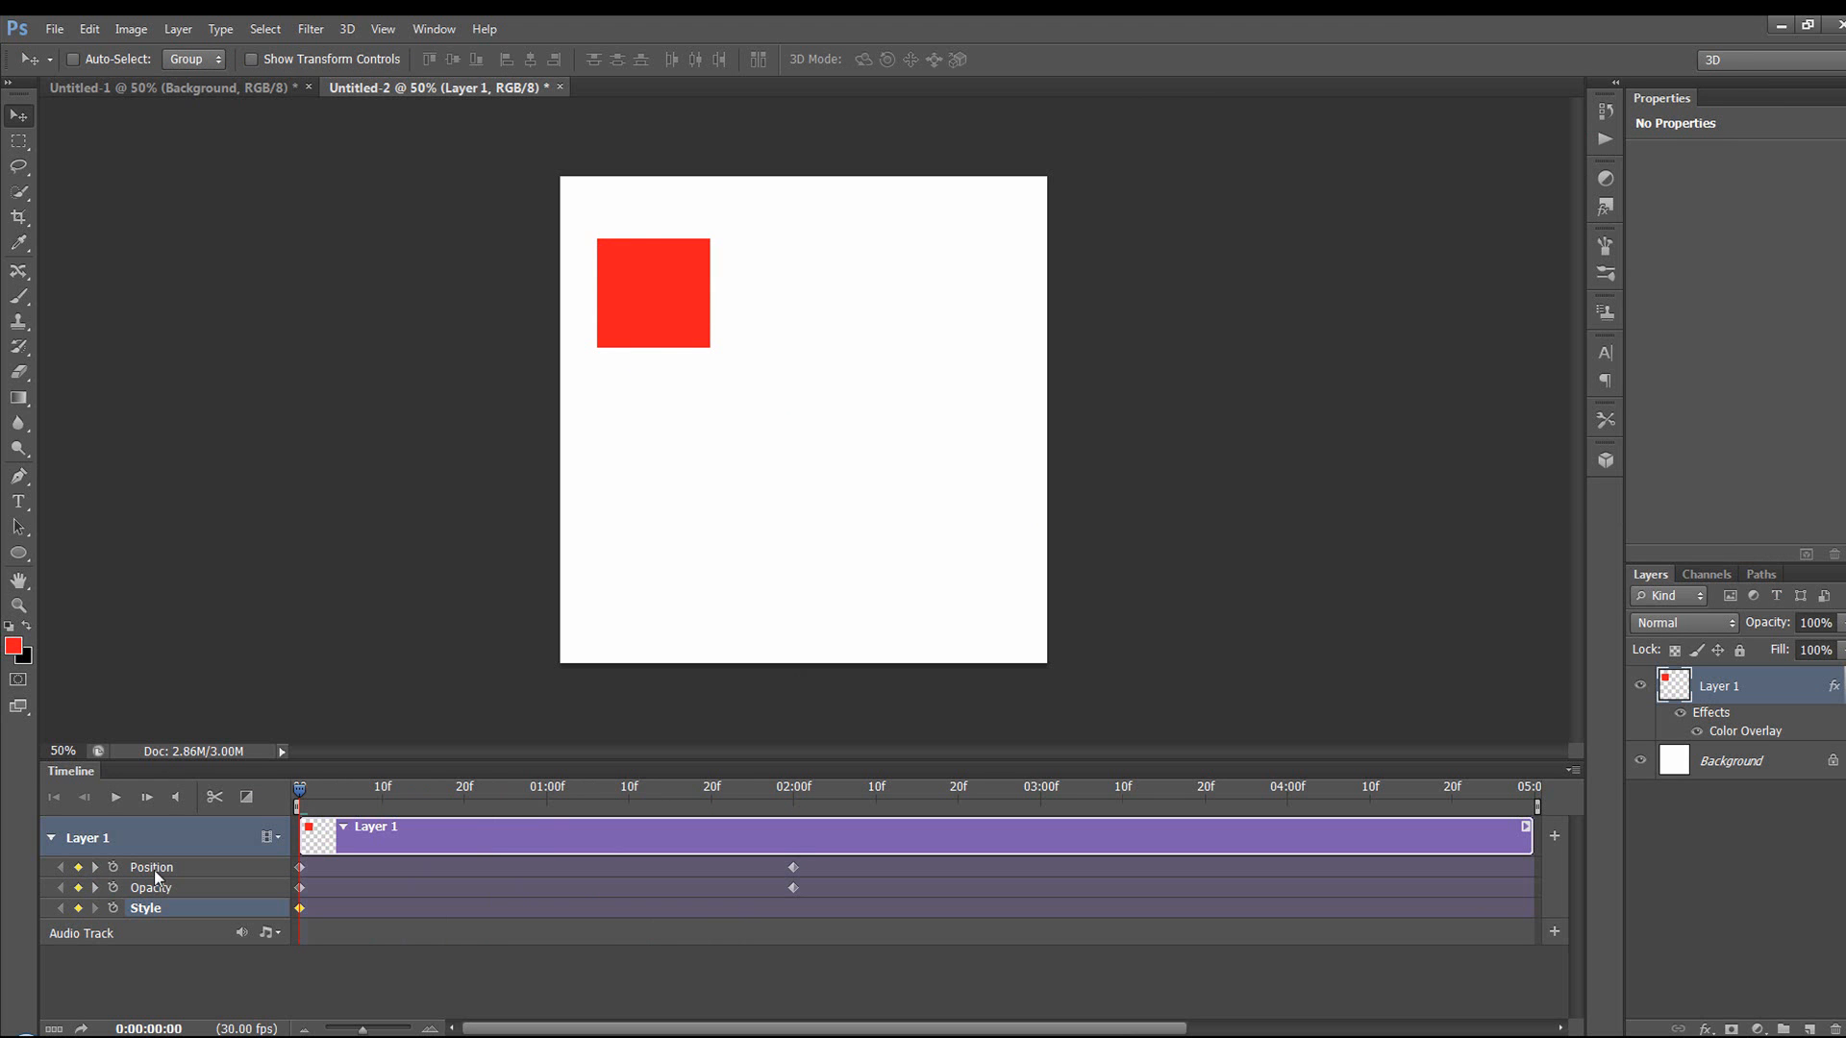
At the 0:00:02:00 keyframes, change Layer 1's Color Overlay to a blue-violet colour
{"action": "left_click", "coordinate": [96, 909]}
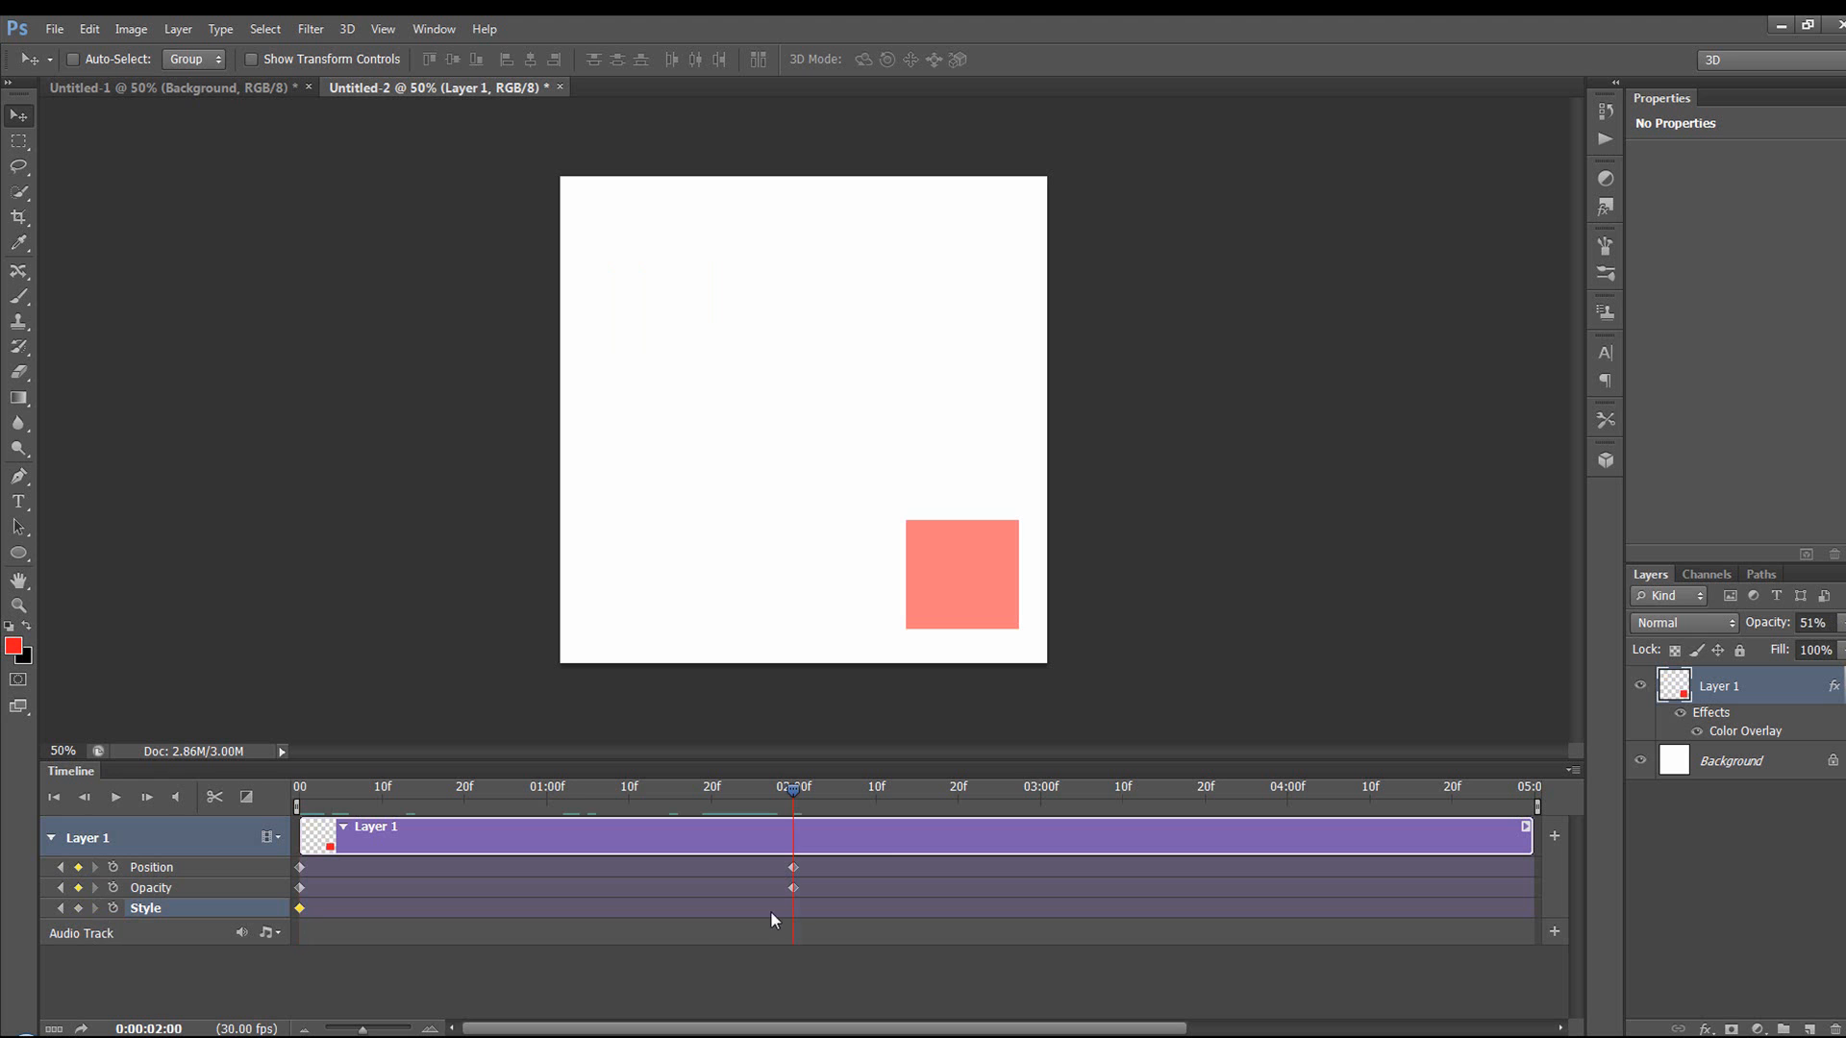
{"action": "double_click", "coordinate": [1797, 676]}
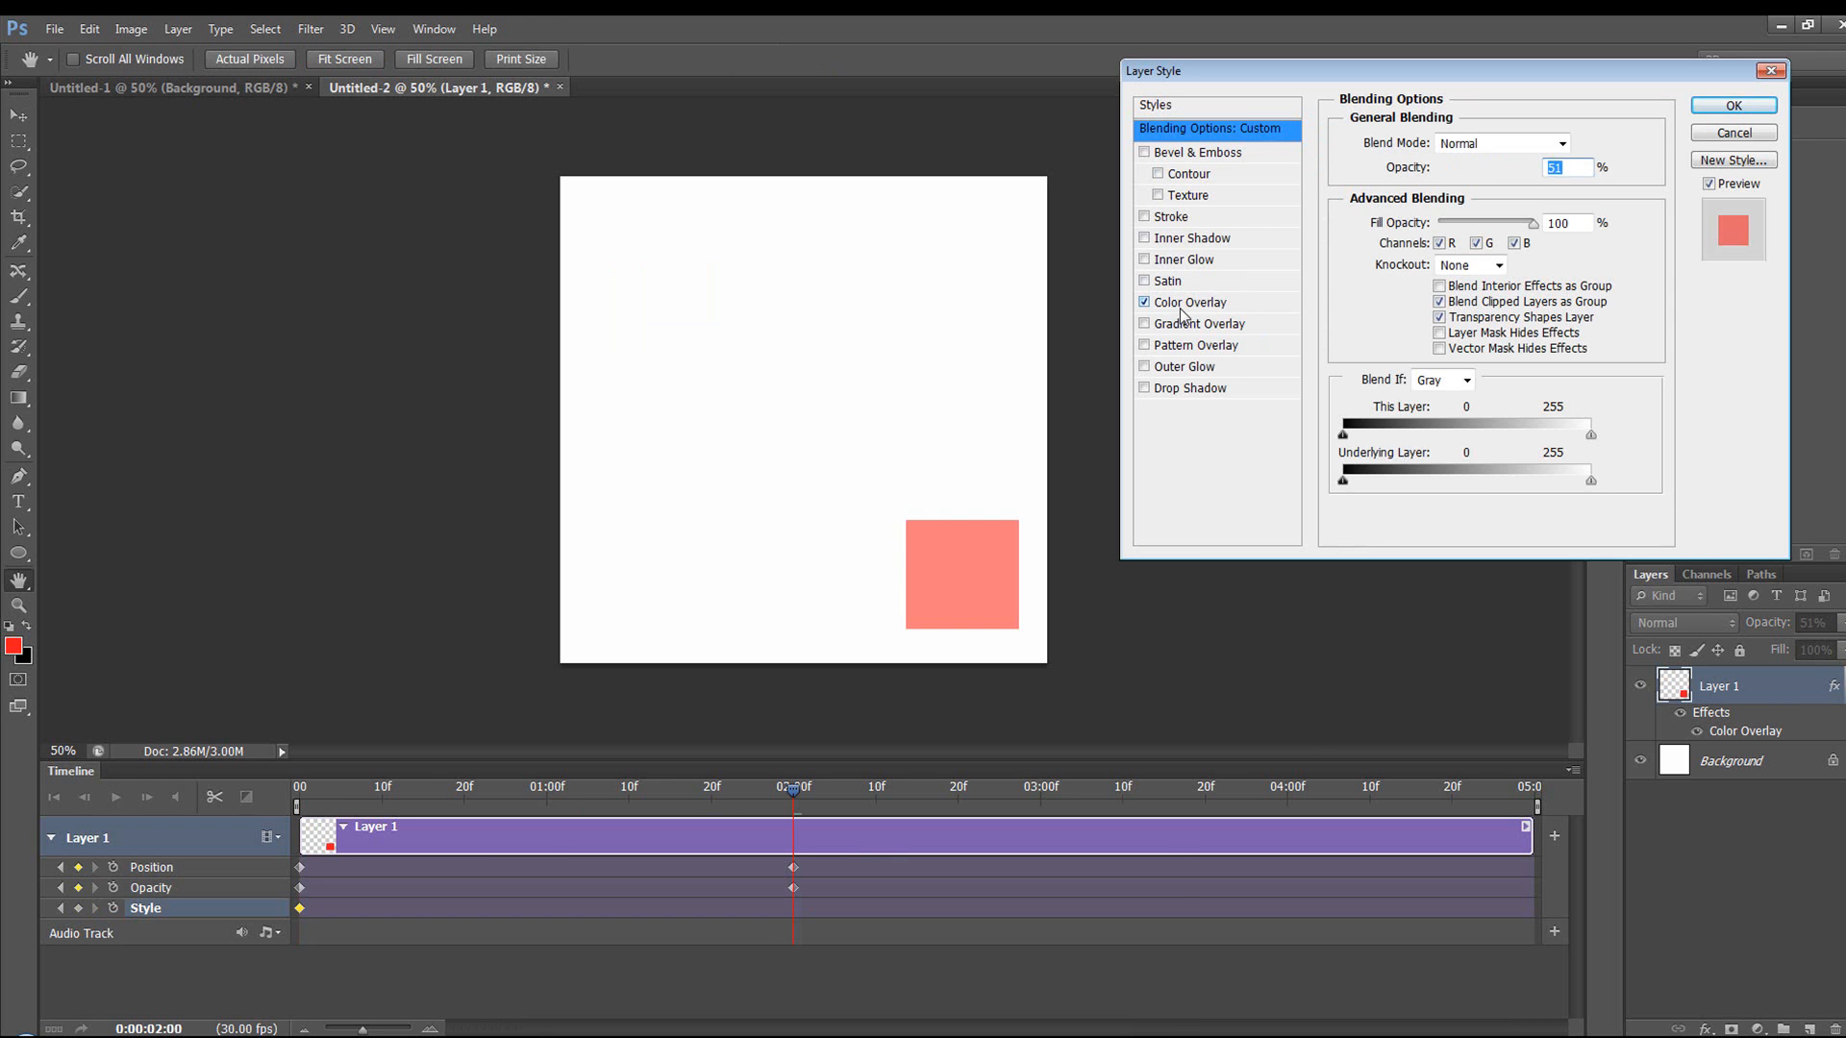
{"action": "left_click", "coordinate": [1184, 303]}
{"action": "left_click", "coordinate": [1582, 144]}
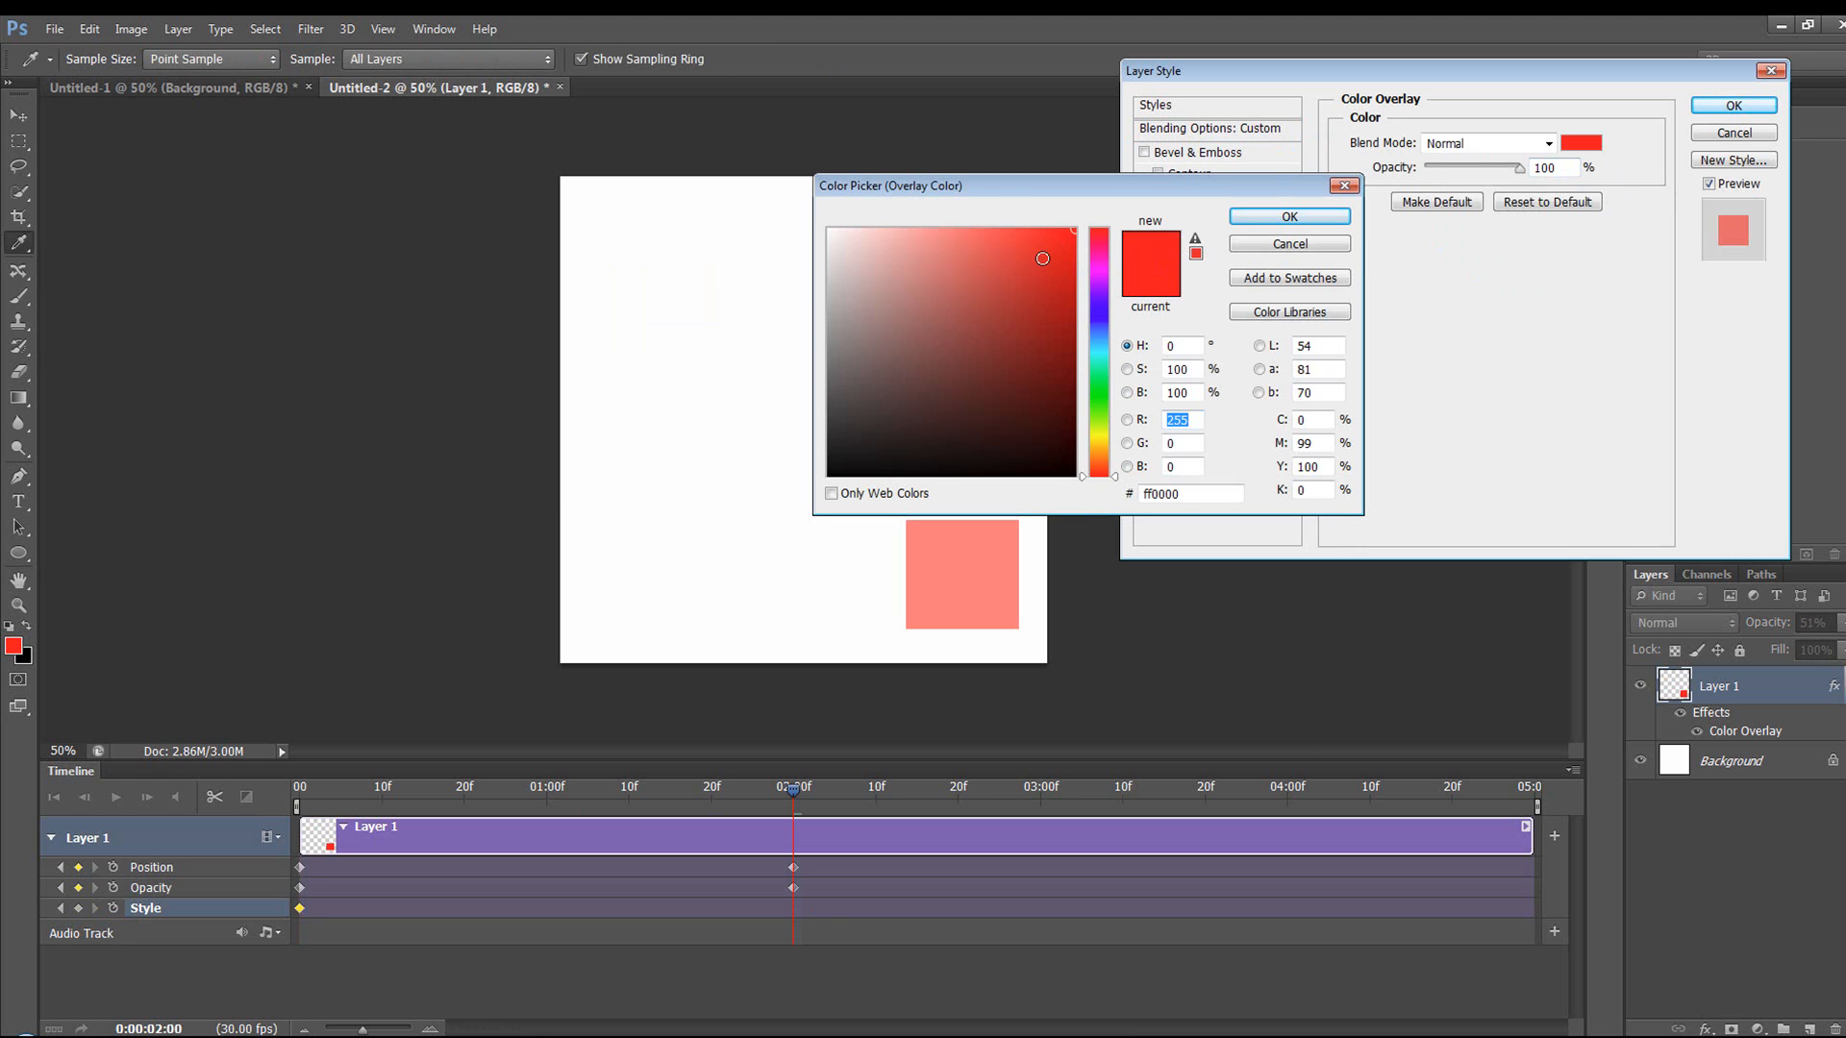
{"action": "left_click", "coordinate": [1101, 307]}
{"action": "left_click", "coordinate": [1289, 216]}
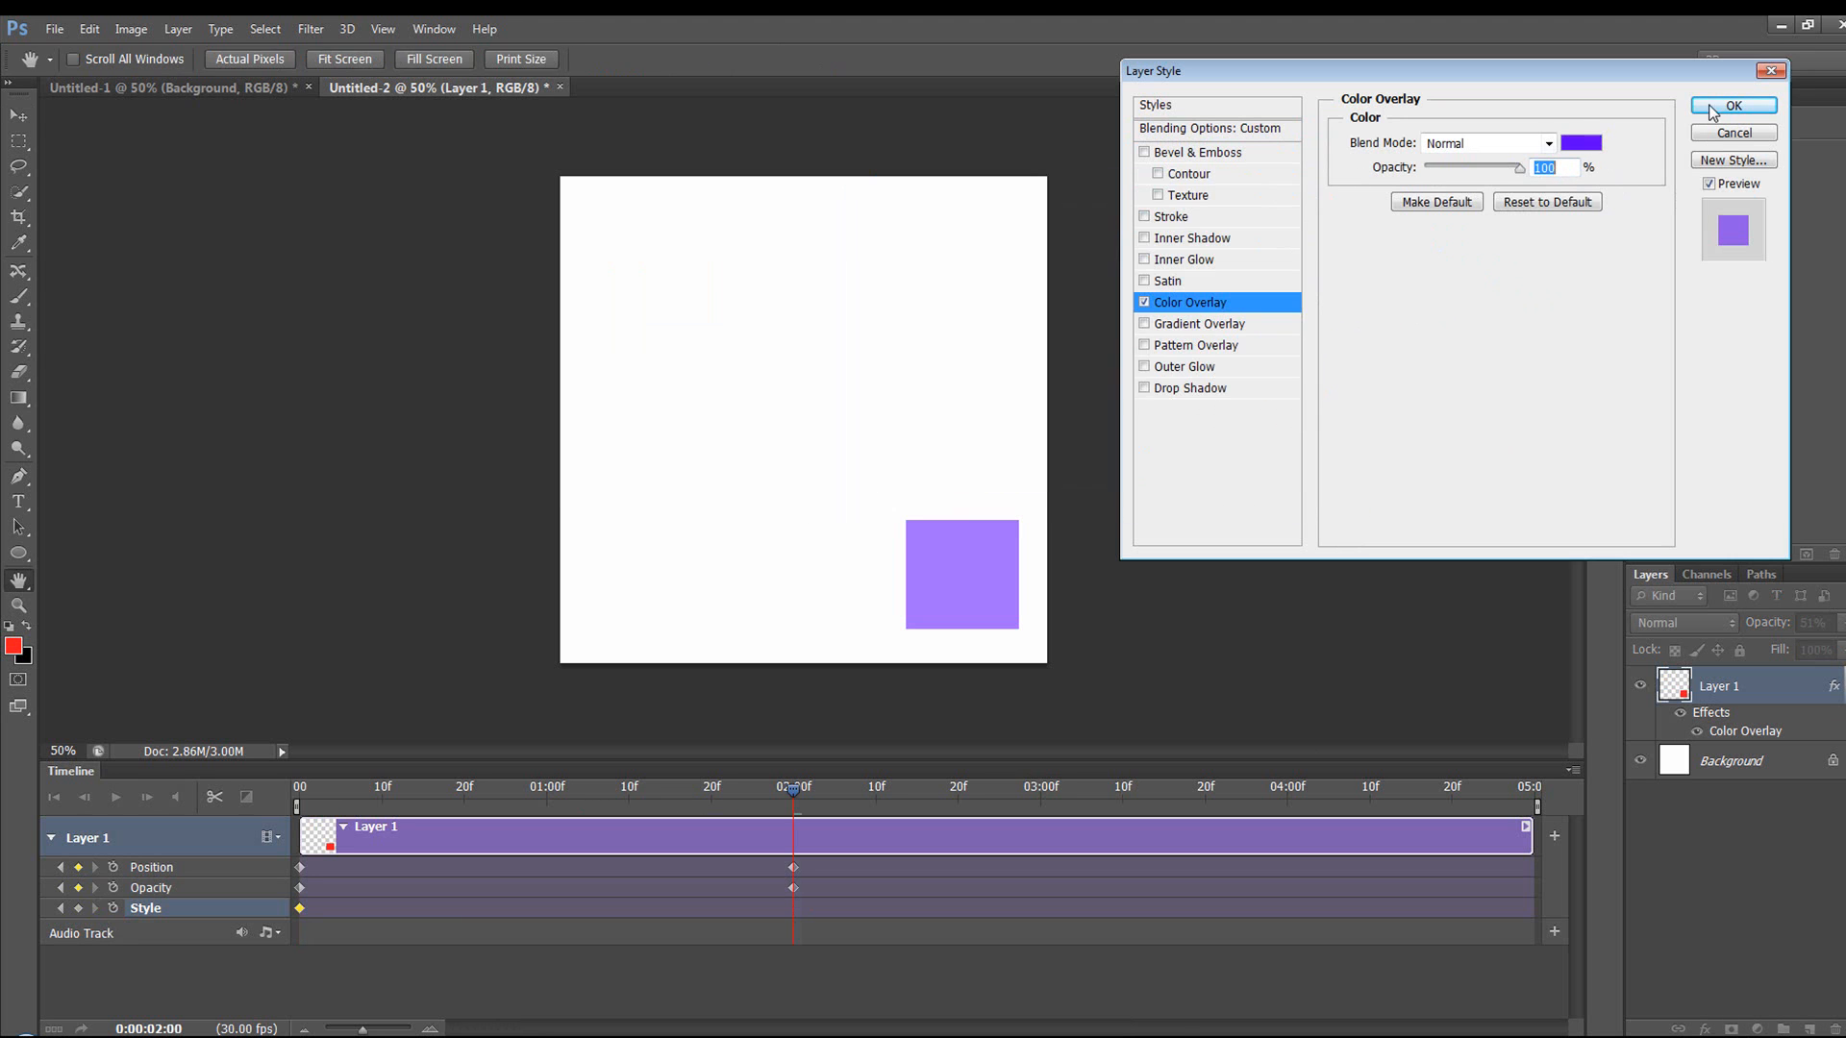
{"action": "left_click", "coordinate": [1733, 106]}
Shorten the timeline's work area so it ends at 0:00:02:00, and play the animation
{"action": "left_click_drag", "start_coordinate": [1539, 806], "coordinate": [812, 812]}
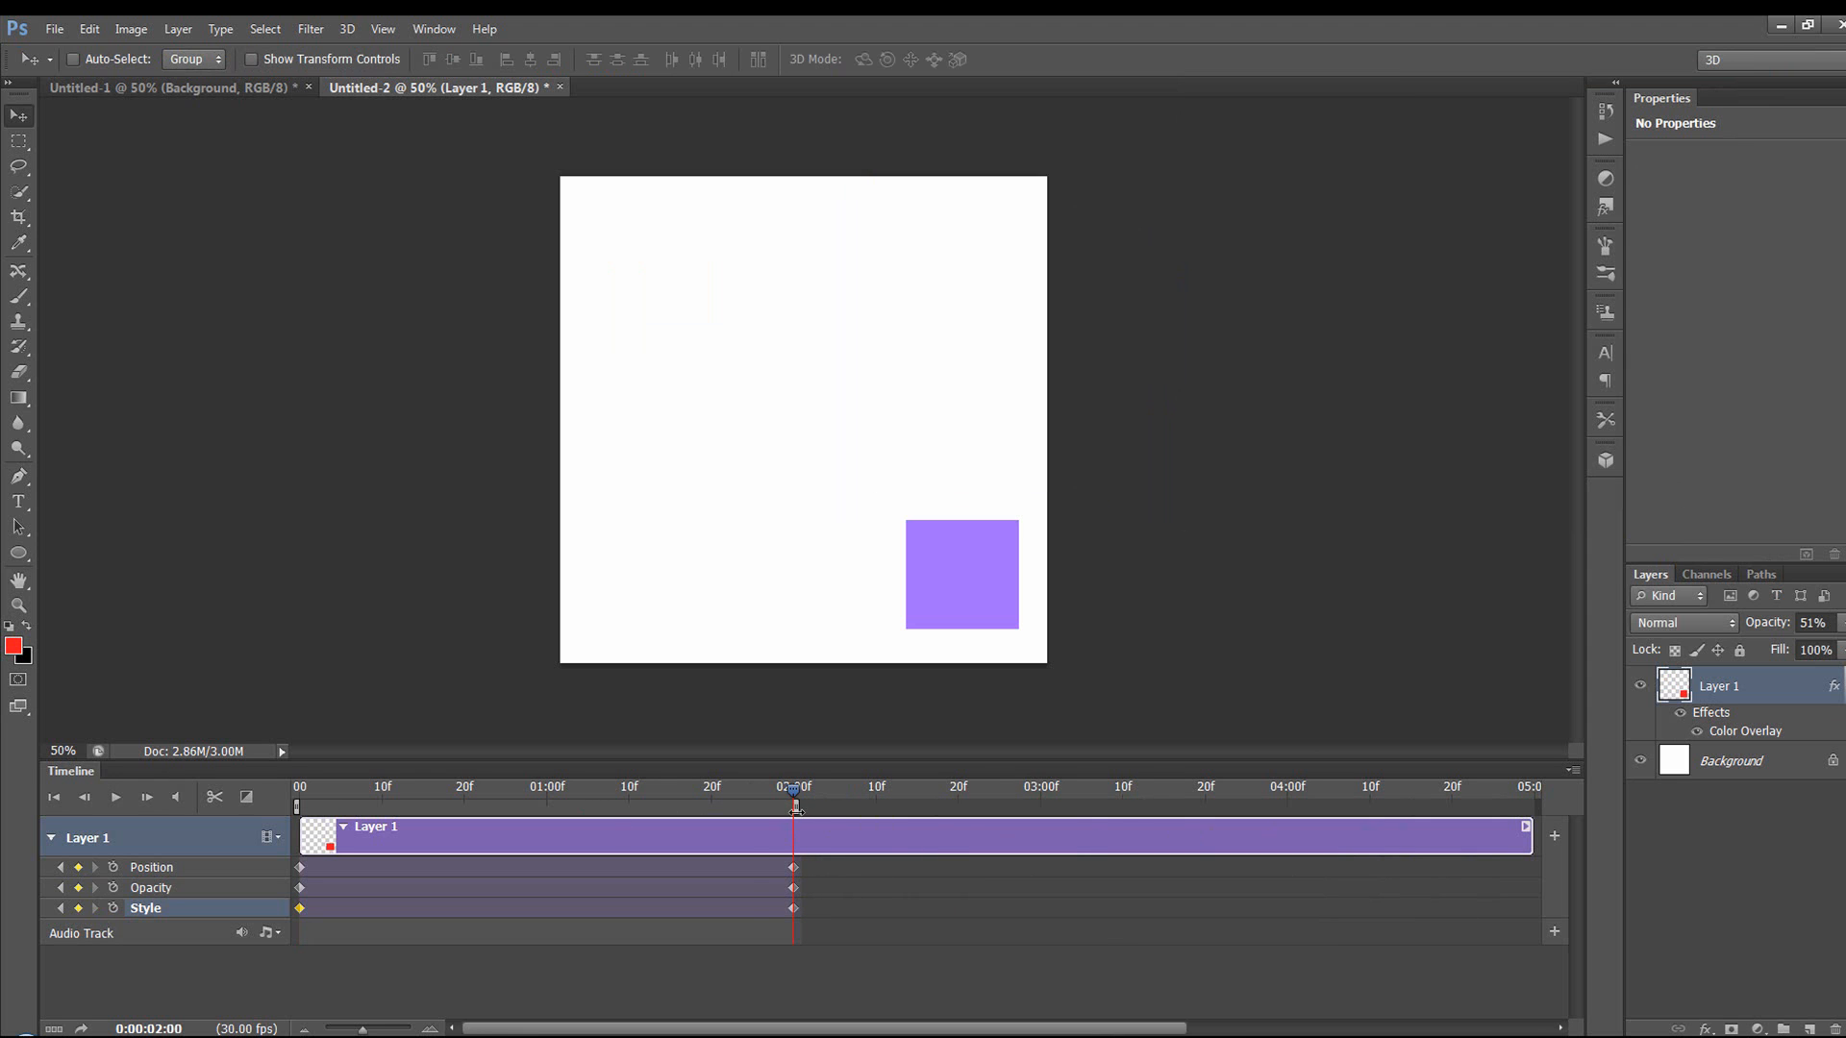
{"action": "left_click_drag", "start_coordinate": [796, 809], "coordinate": [960, 808]}
{"action": "mouse_move", "coordinate": [794, 796]}
{"action": "left_mouse_down"}
{"action": "mouse_move", "coordinate": [942, 803]}
{"action": "mouse_move", "coordinate": [794, 807]}
{"action": "left_mouse_up"}
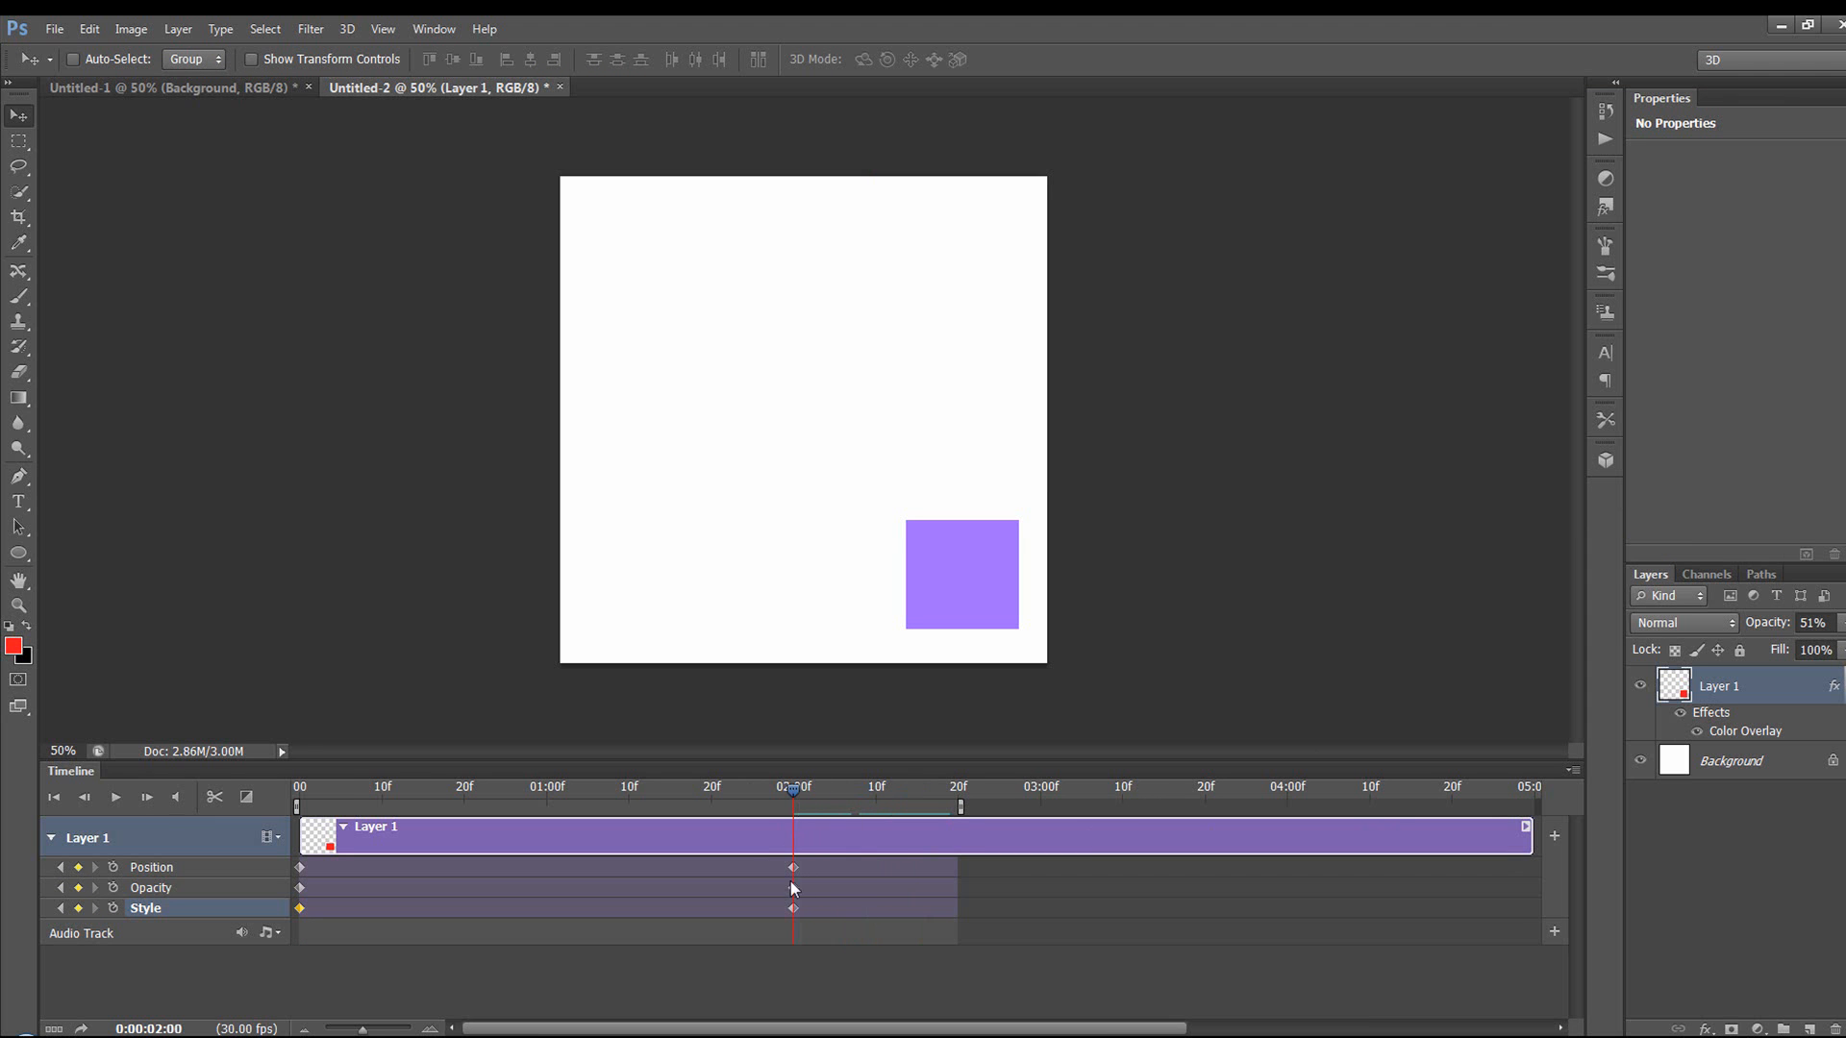
{"action": "left_click_drag", "start_coordinate": [962, 807], "coordinate": [810, 816]}
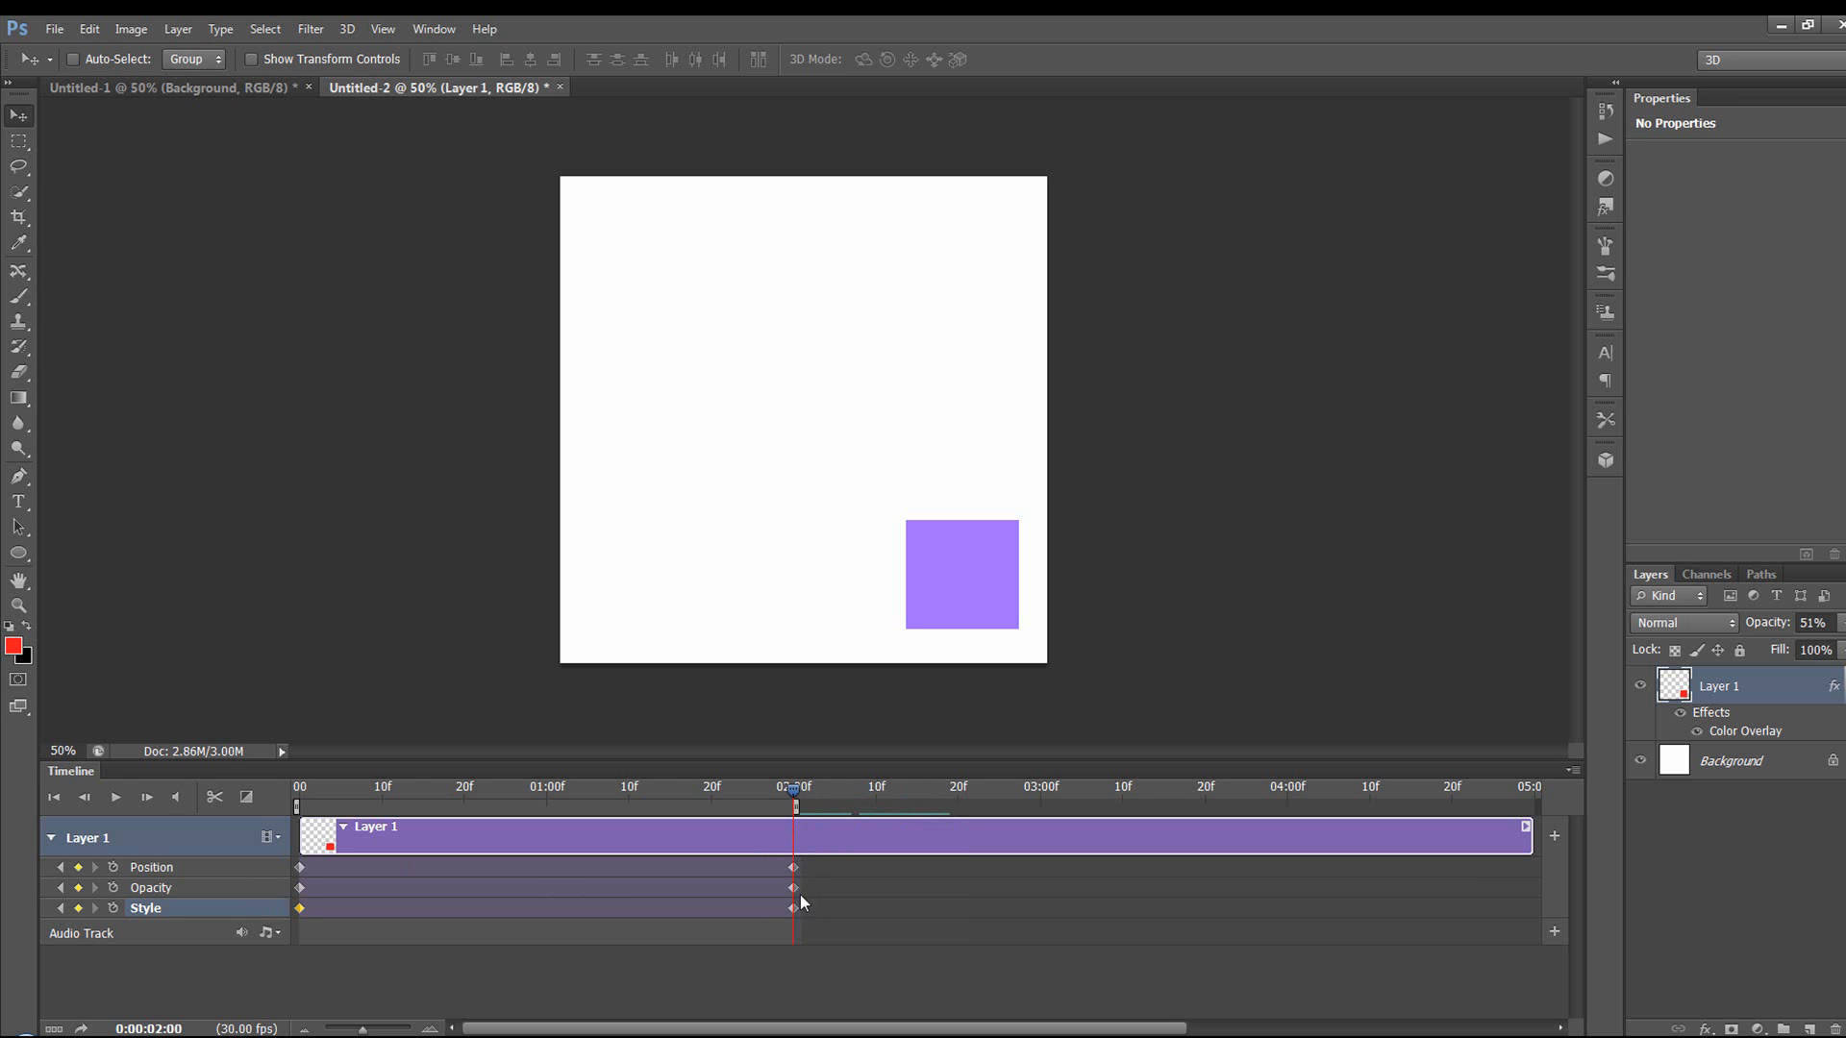
{"action": "left_click", "coordinate": [116, 797]}
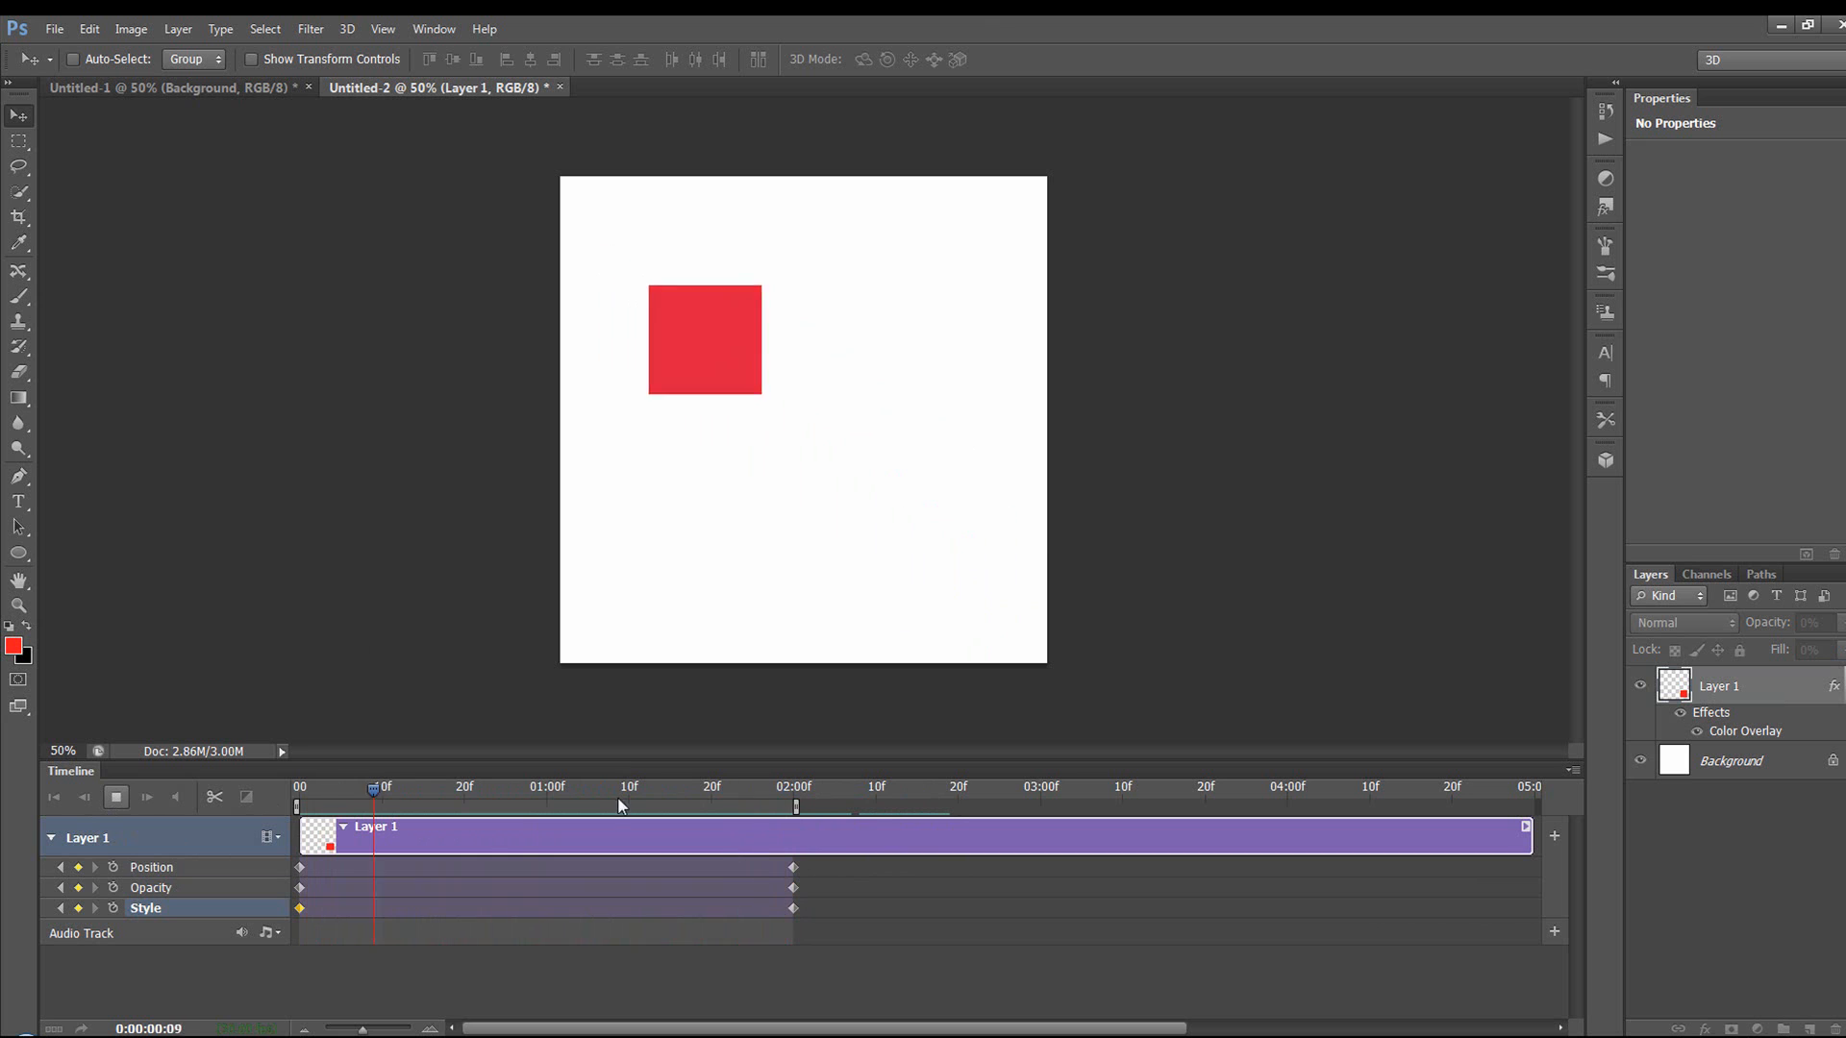
{"action": "left_click", "coordinate": [115, 798]}
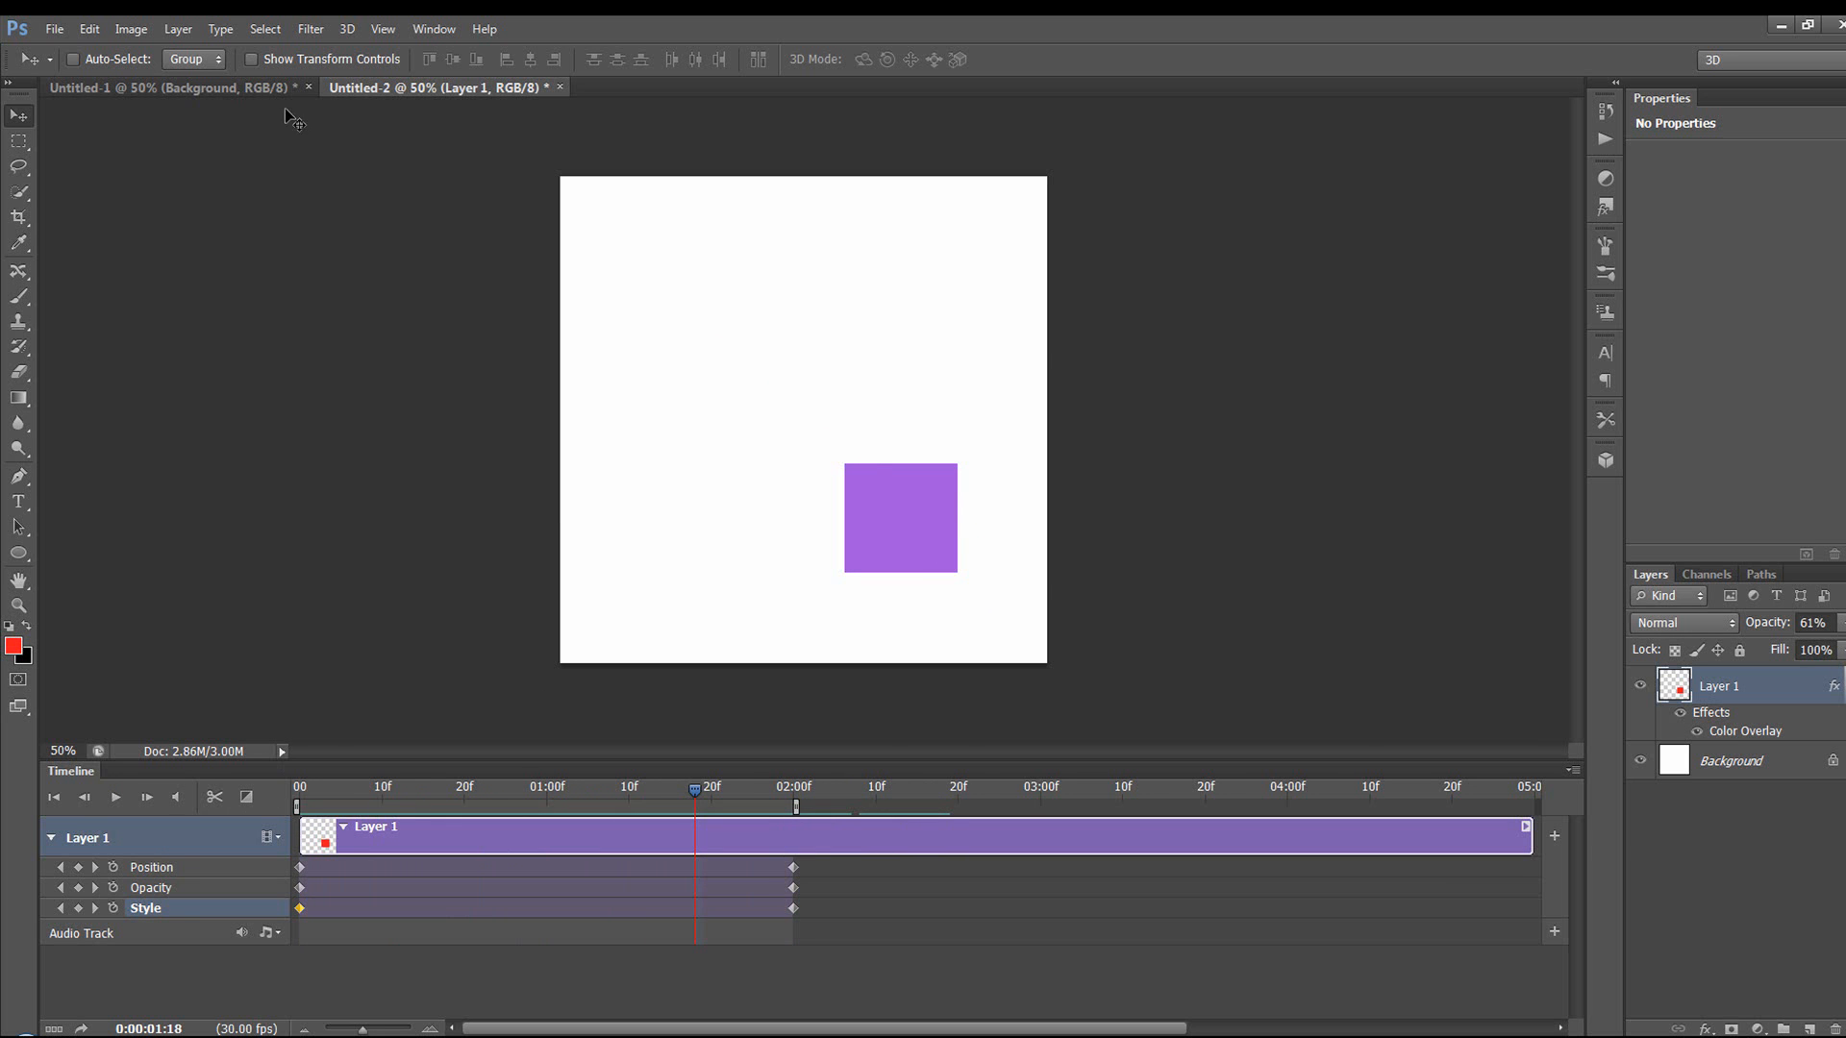
In the Untitled-1 document, orbit the 3D camera around the cube and enlarge the timeline area down to the 3D Meshes tracks
{"action": "left_click", "coordinate": [255, 88]}
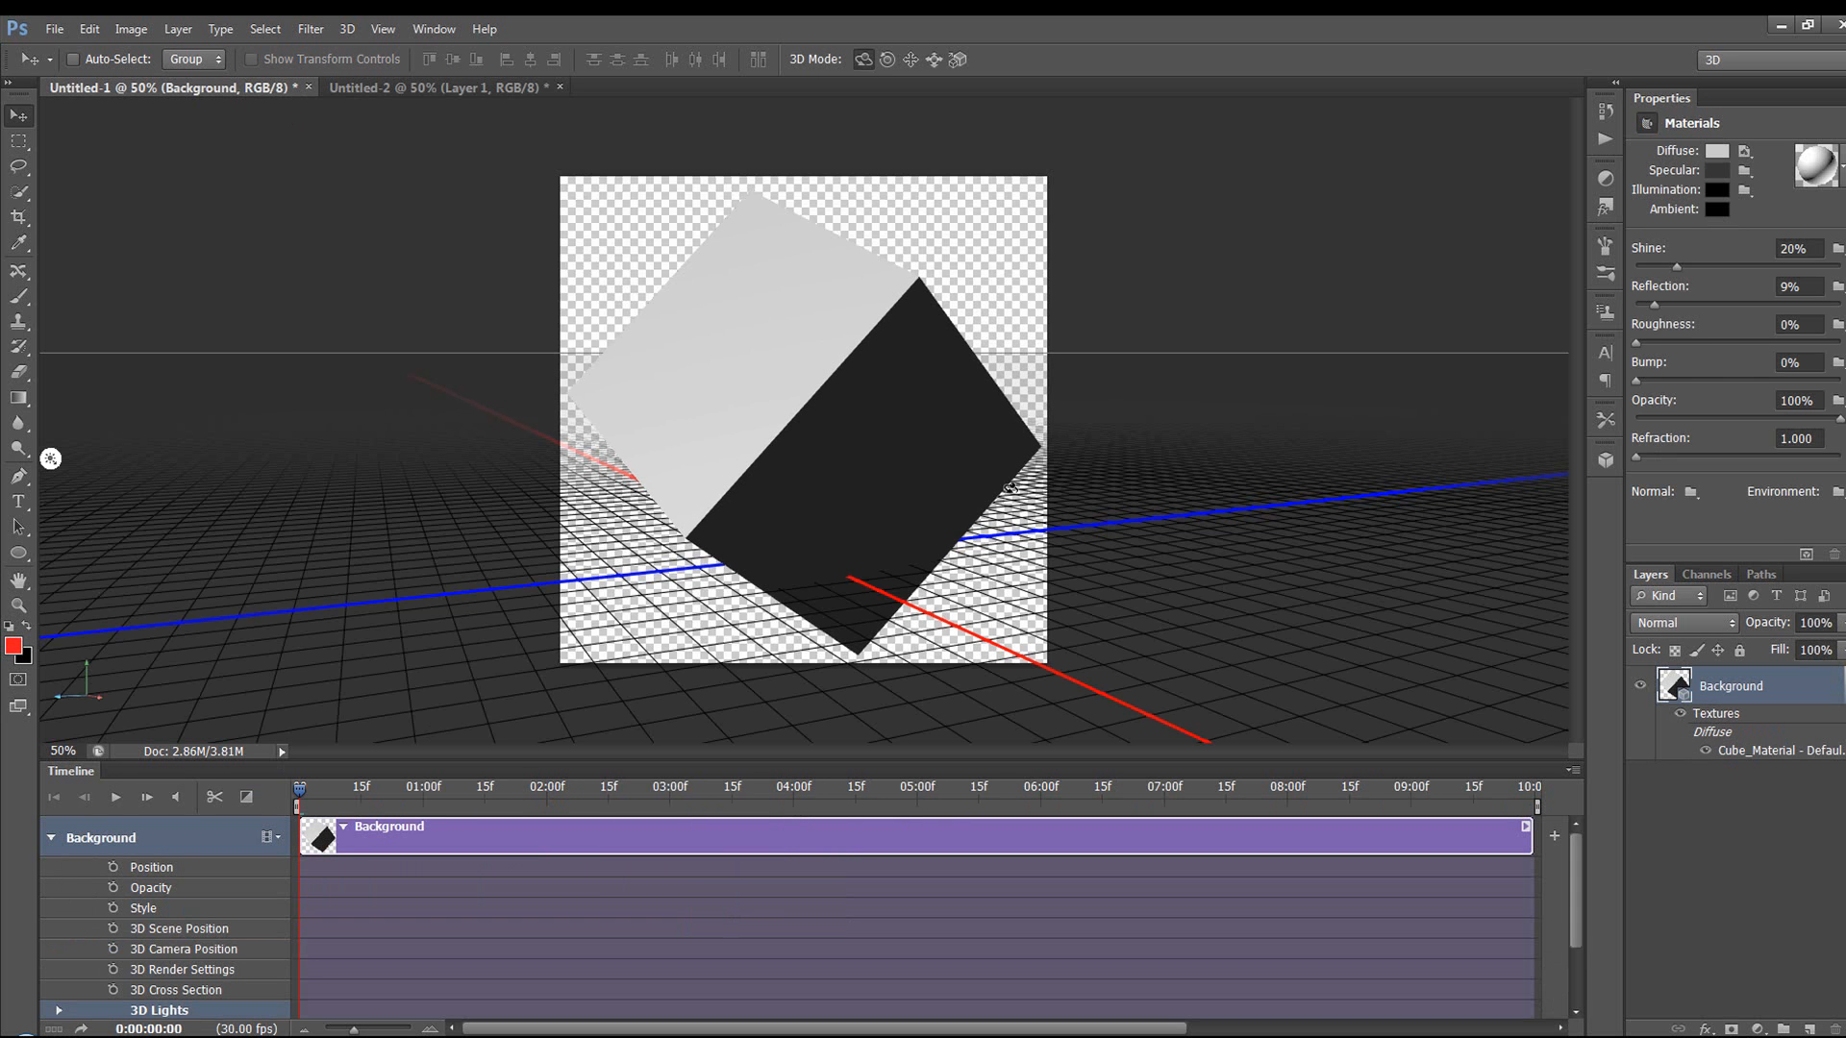
{"action": "left_click", "coordinate": [943, 235]}
{"action": "left_click_drag", "start_coordinate": [878, 234], "coordinate": [816, 309]}
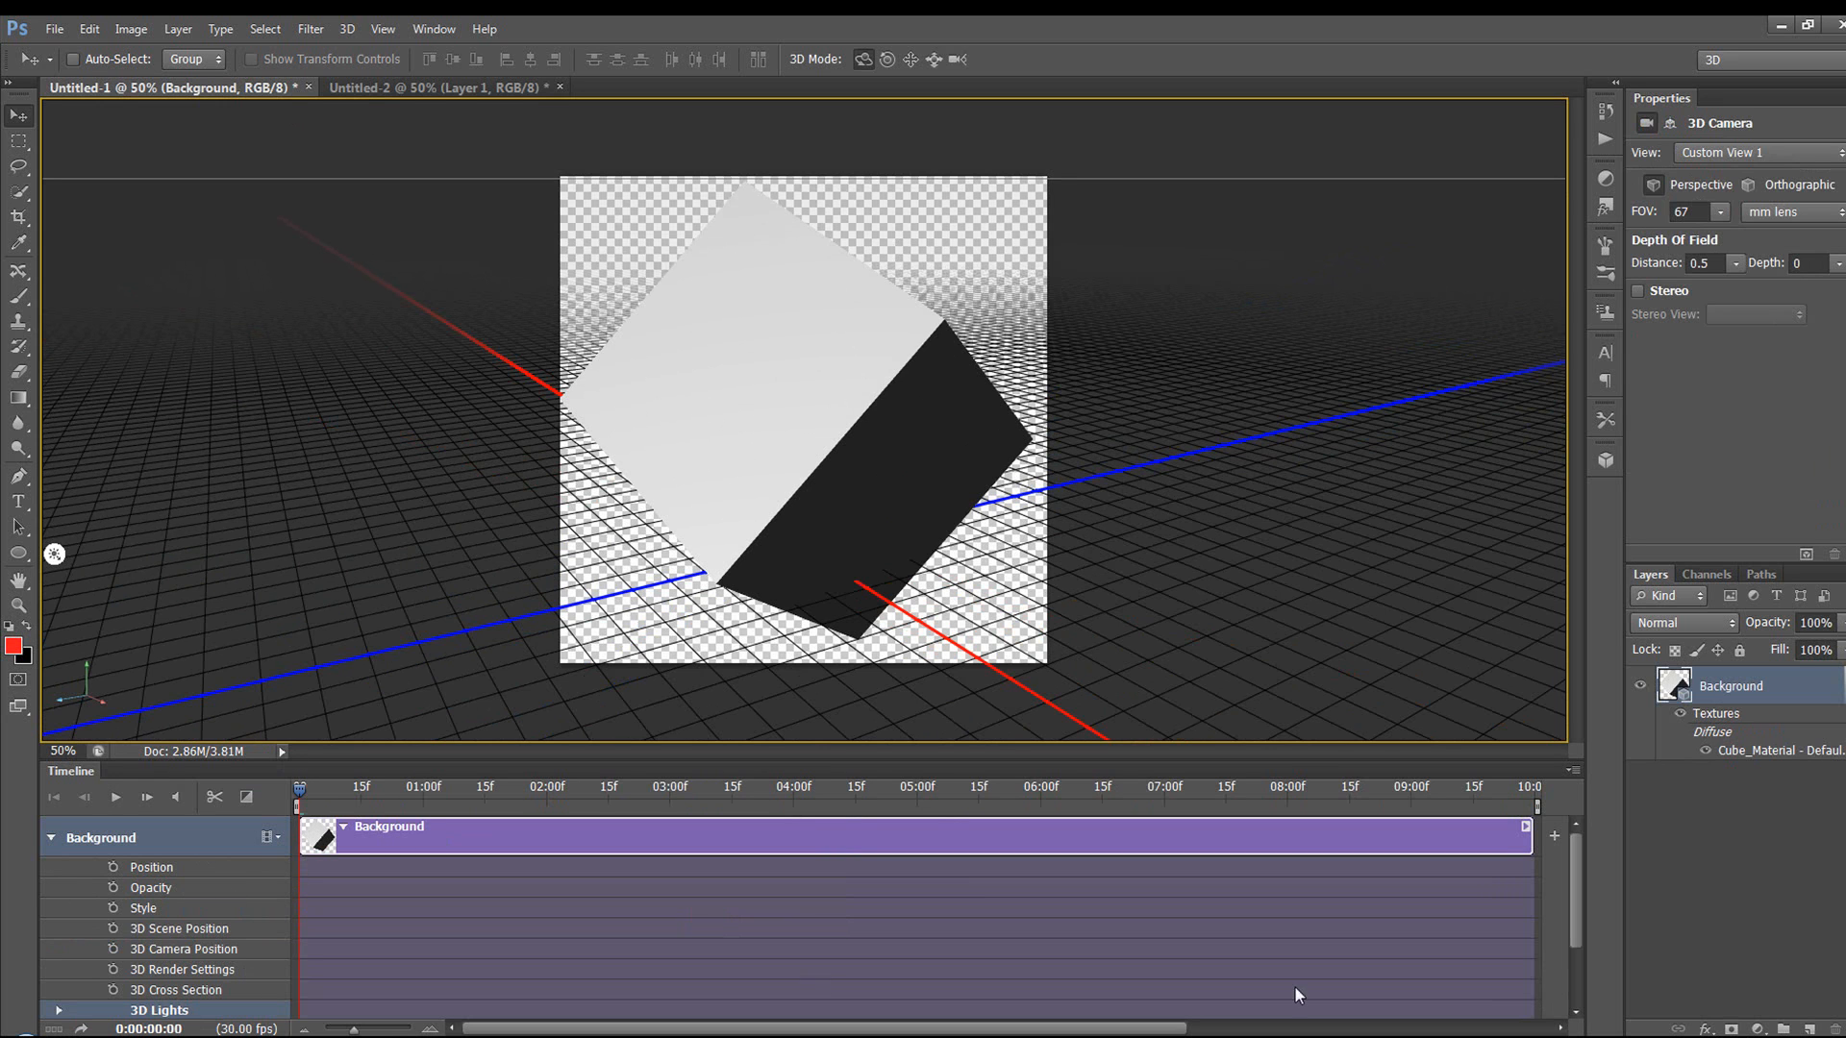
{"action": "left_click_drag", "start_coordinate": [1304, 761], "coordinate": [1304, 649]}
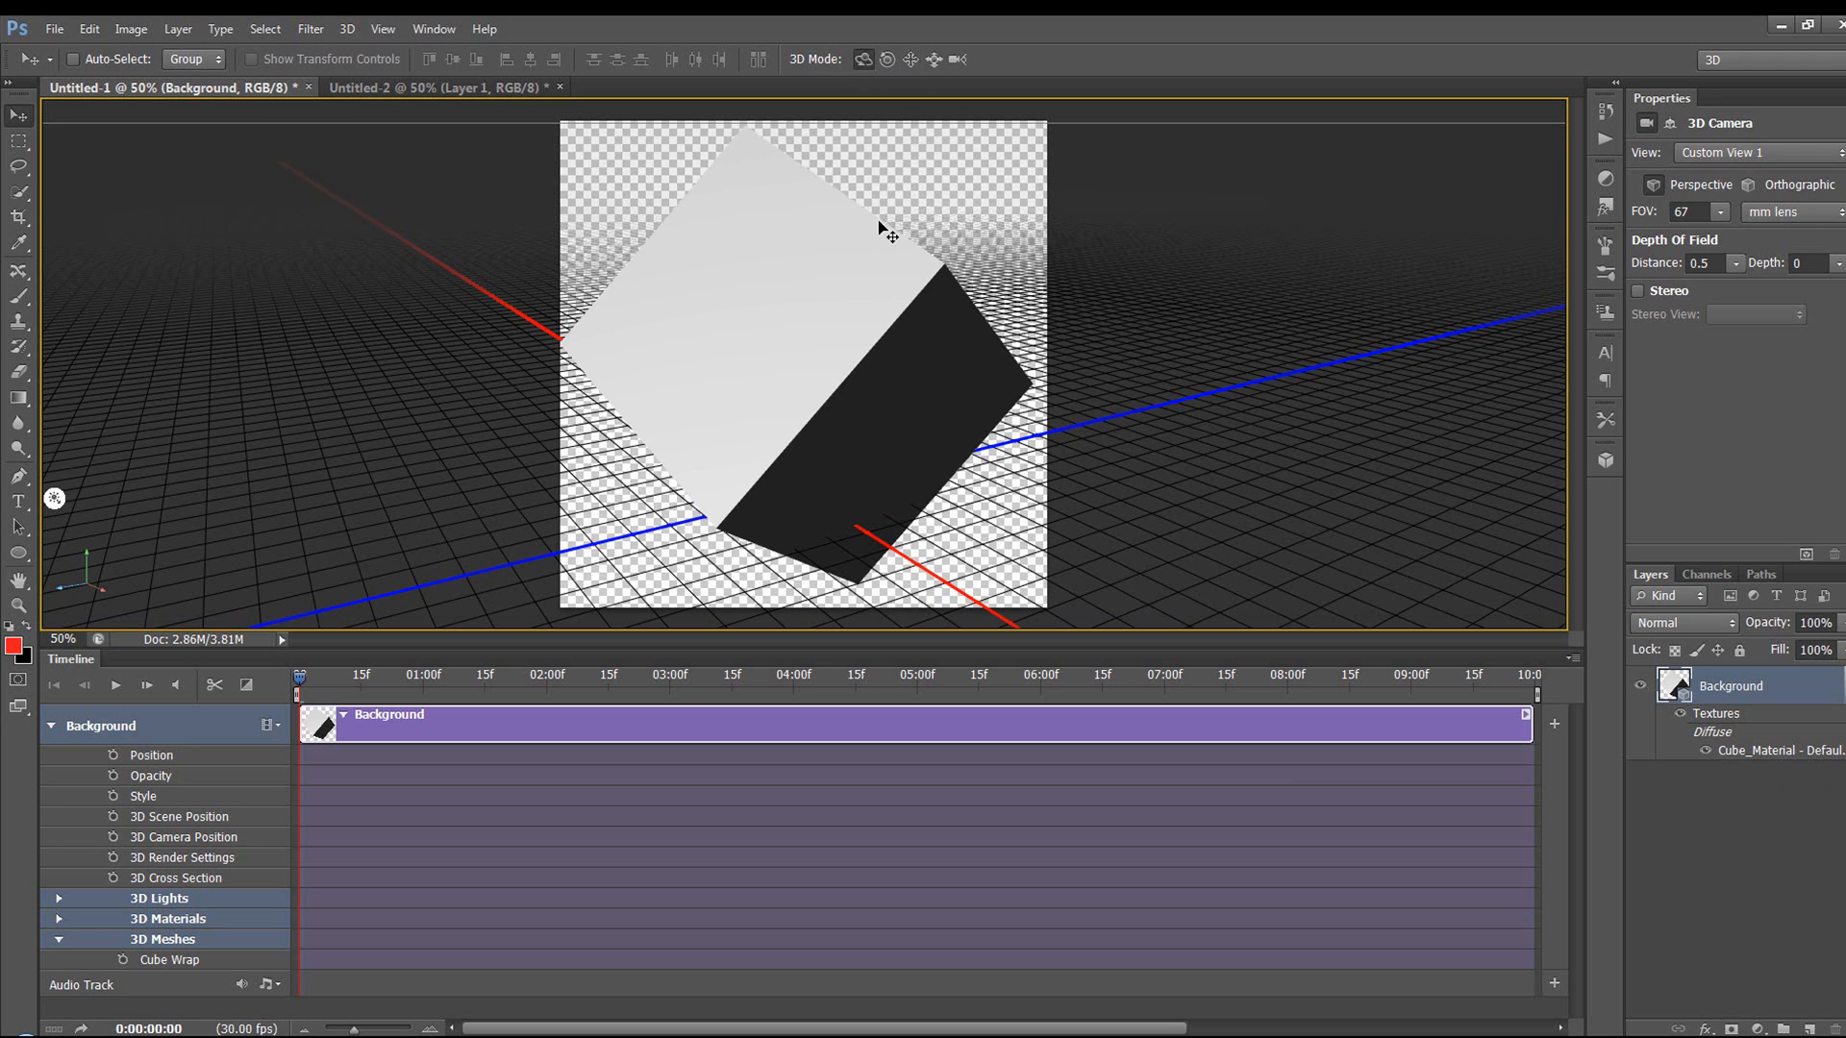
{"action": "mouse_move", "coordinate": [836, 308]}
{"action": "left_mouse_down"}
{"action": "mouse_move", "coordinate": [832, 324]}
{"action": "mouse_move", "coordinate": [840, 308]}
{"action": "left_mouse_up"}
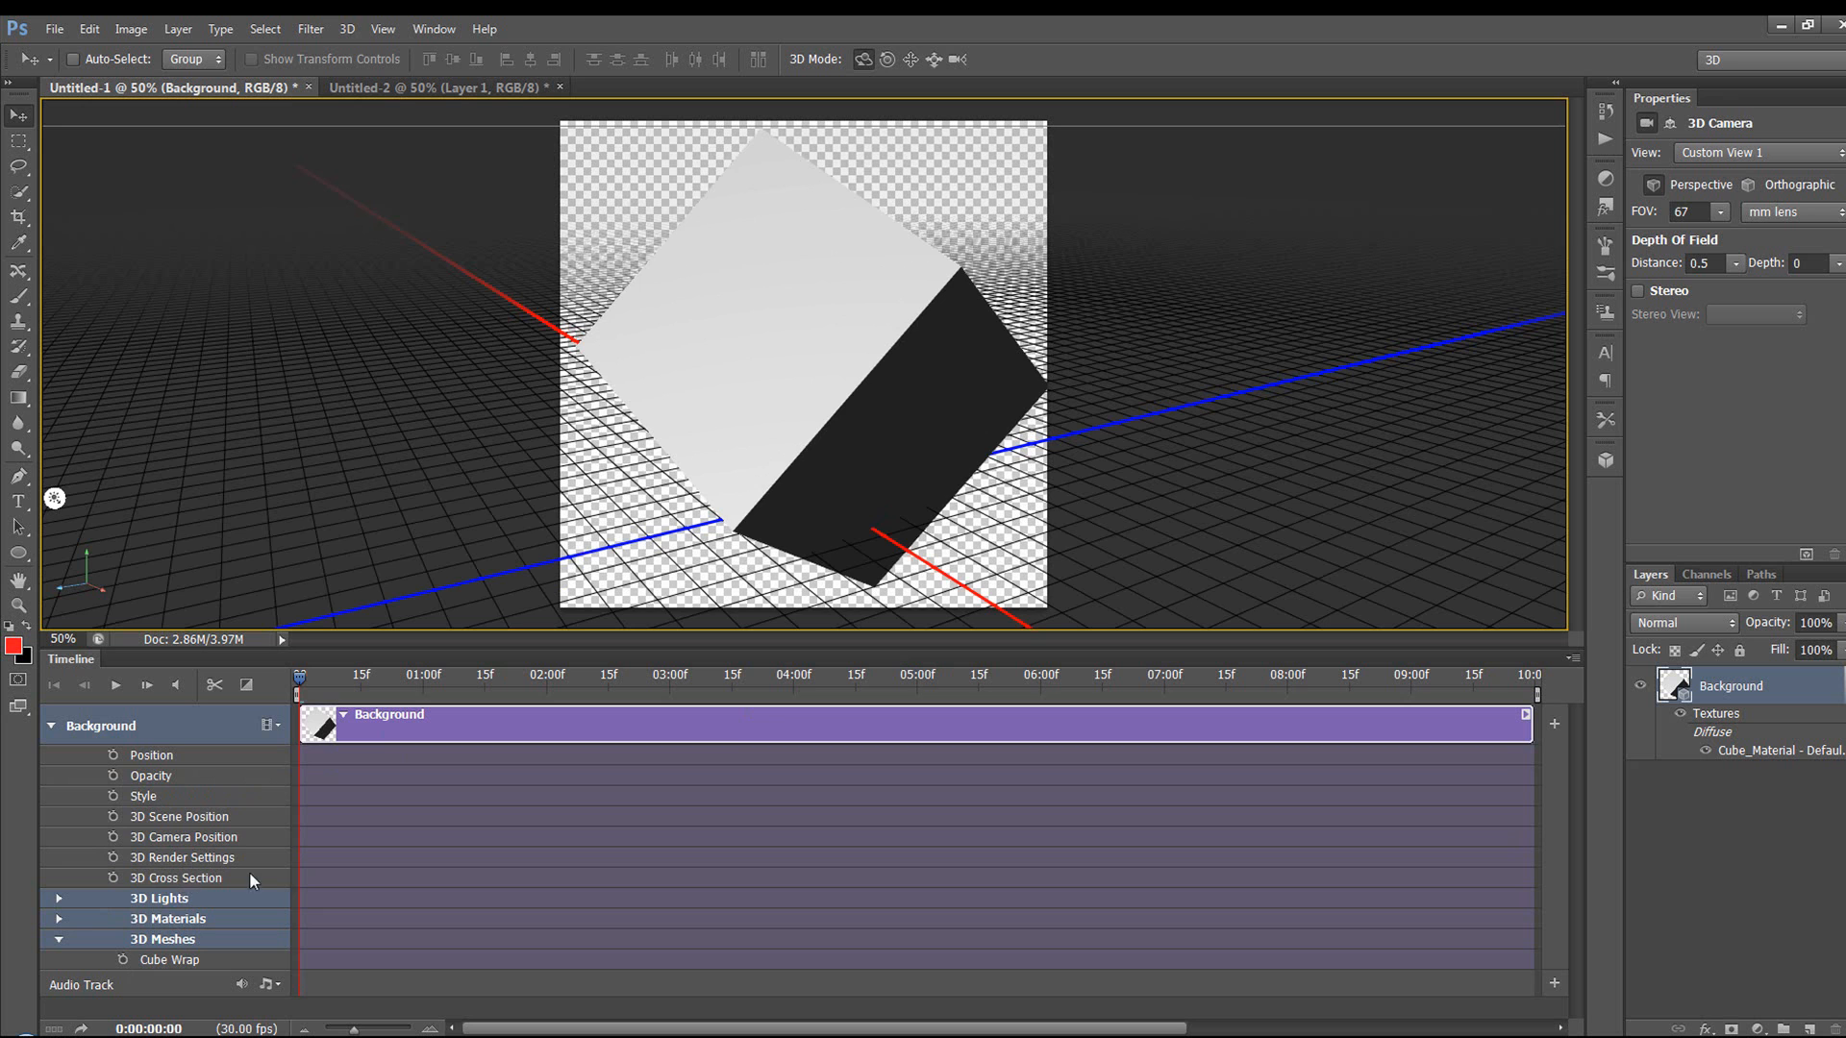
Start a 3D Cross Section keyframe at time zero and turn on the scene's Cross Section at 0:00:02:02
{"action": "left_click", "coordinate": [113, 877]}
{"action": "left_click_drag", "start_coordinate": [303, 678], "coordinate": [558, 698]}
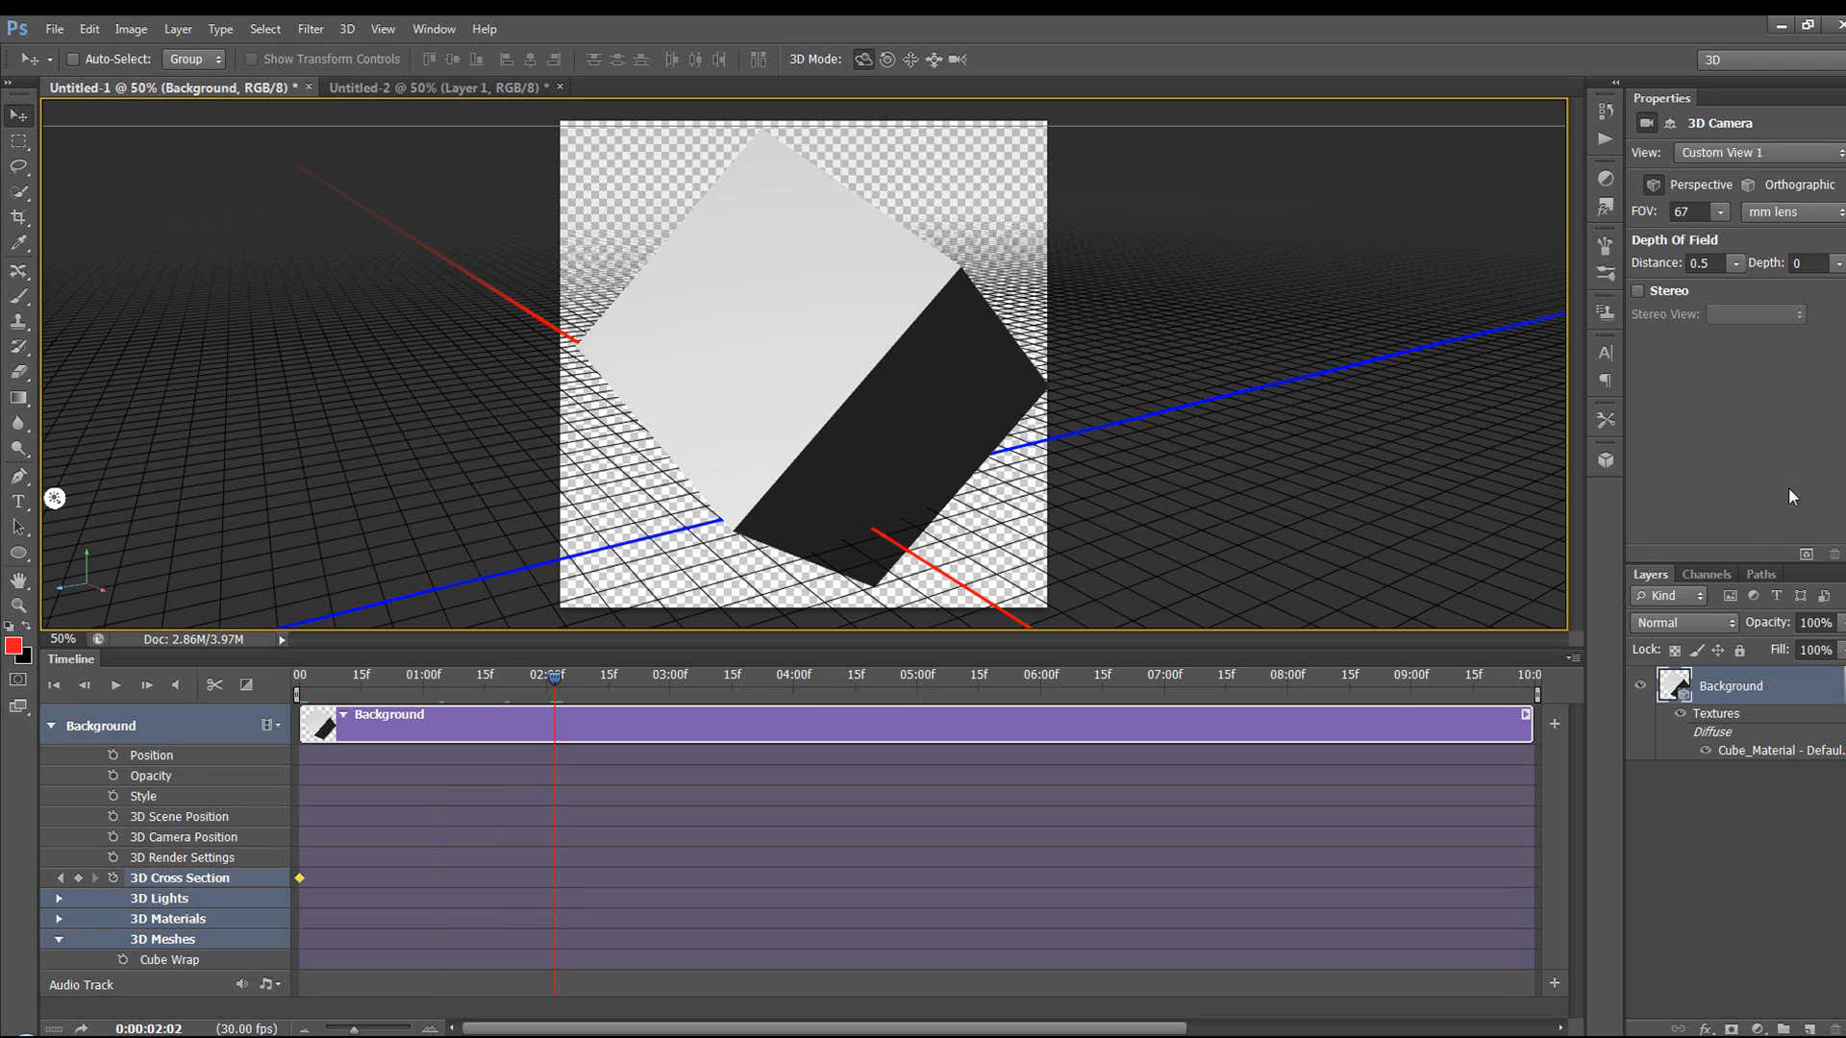
{"action": "left_click", "coordinate": [1605, 460]}
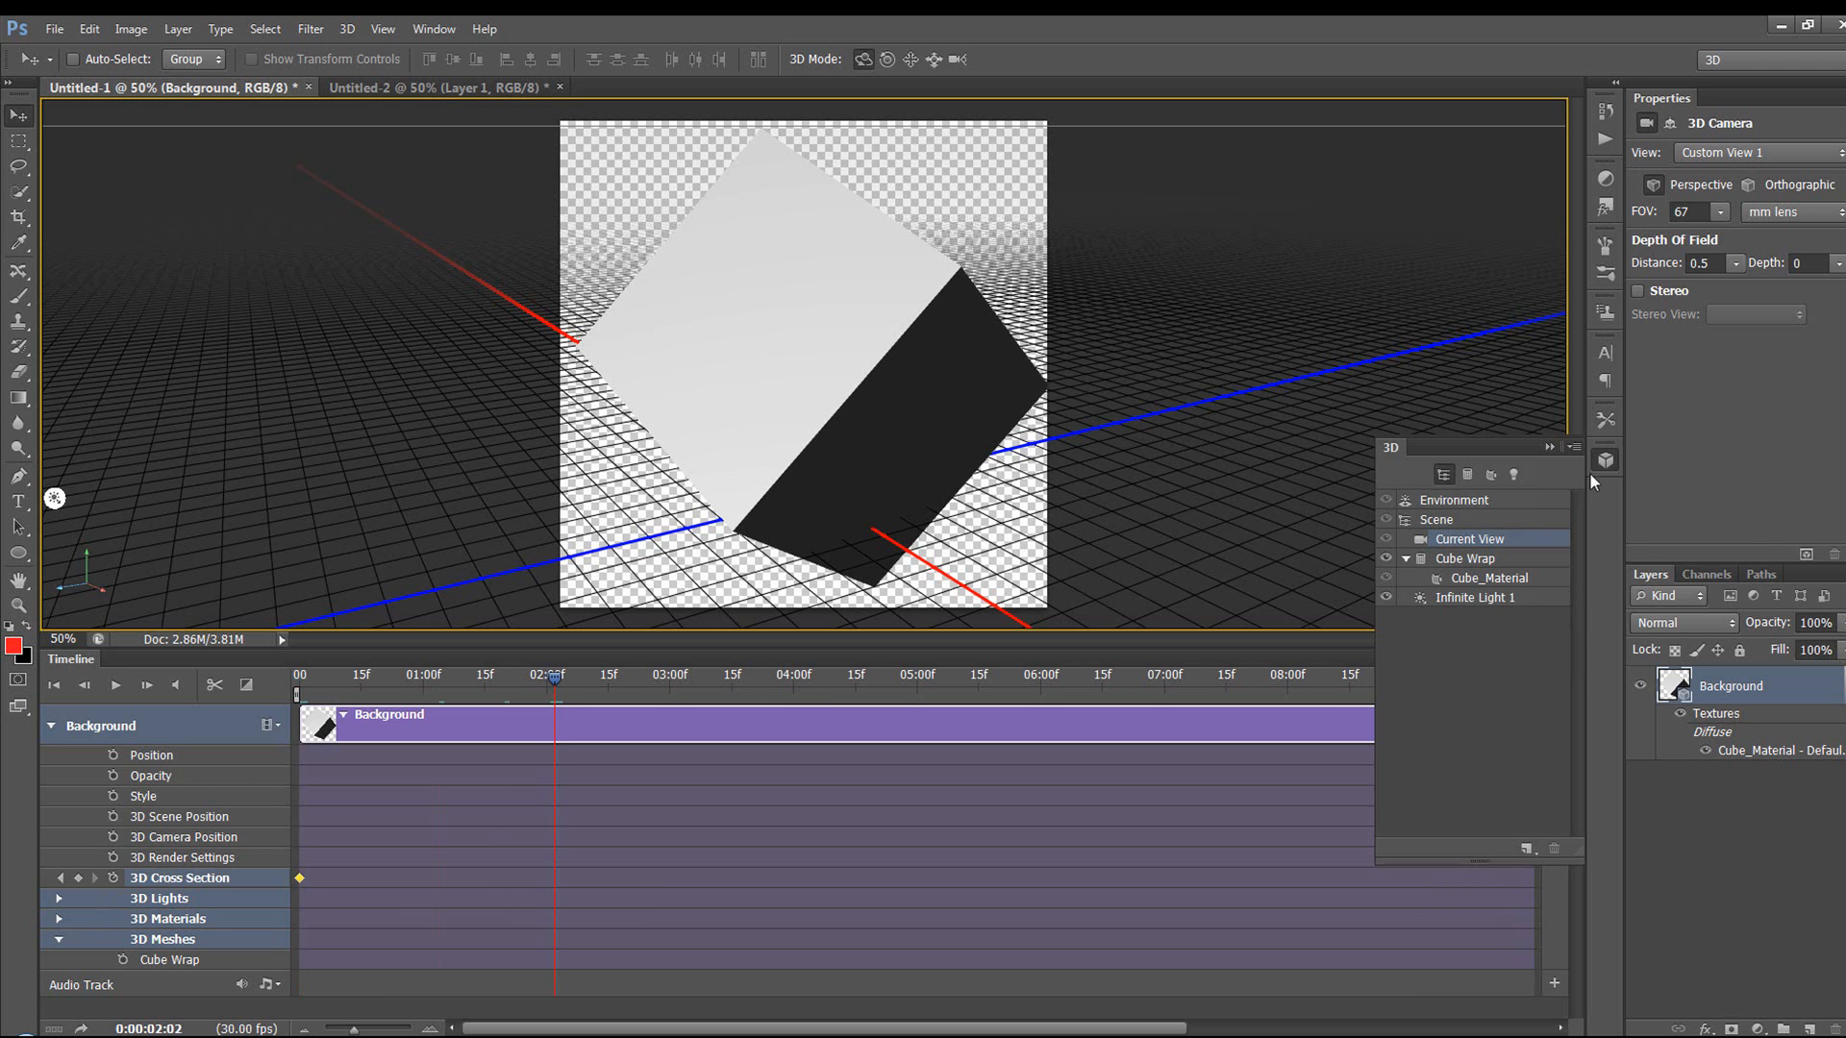
{"action": "left_click", "coordinate": [1448, 521]}
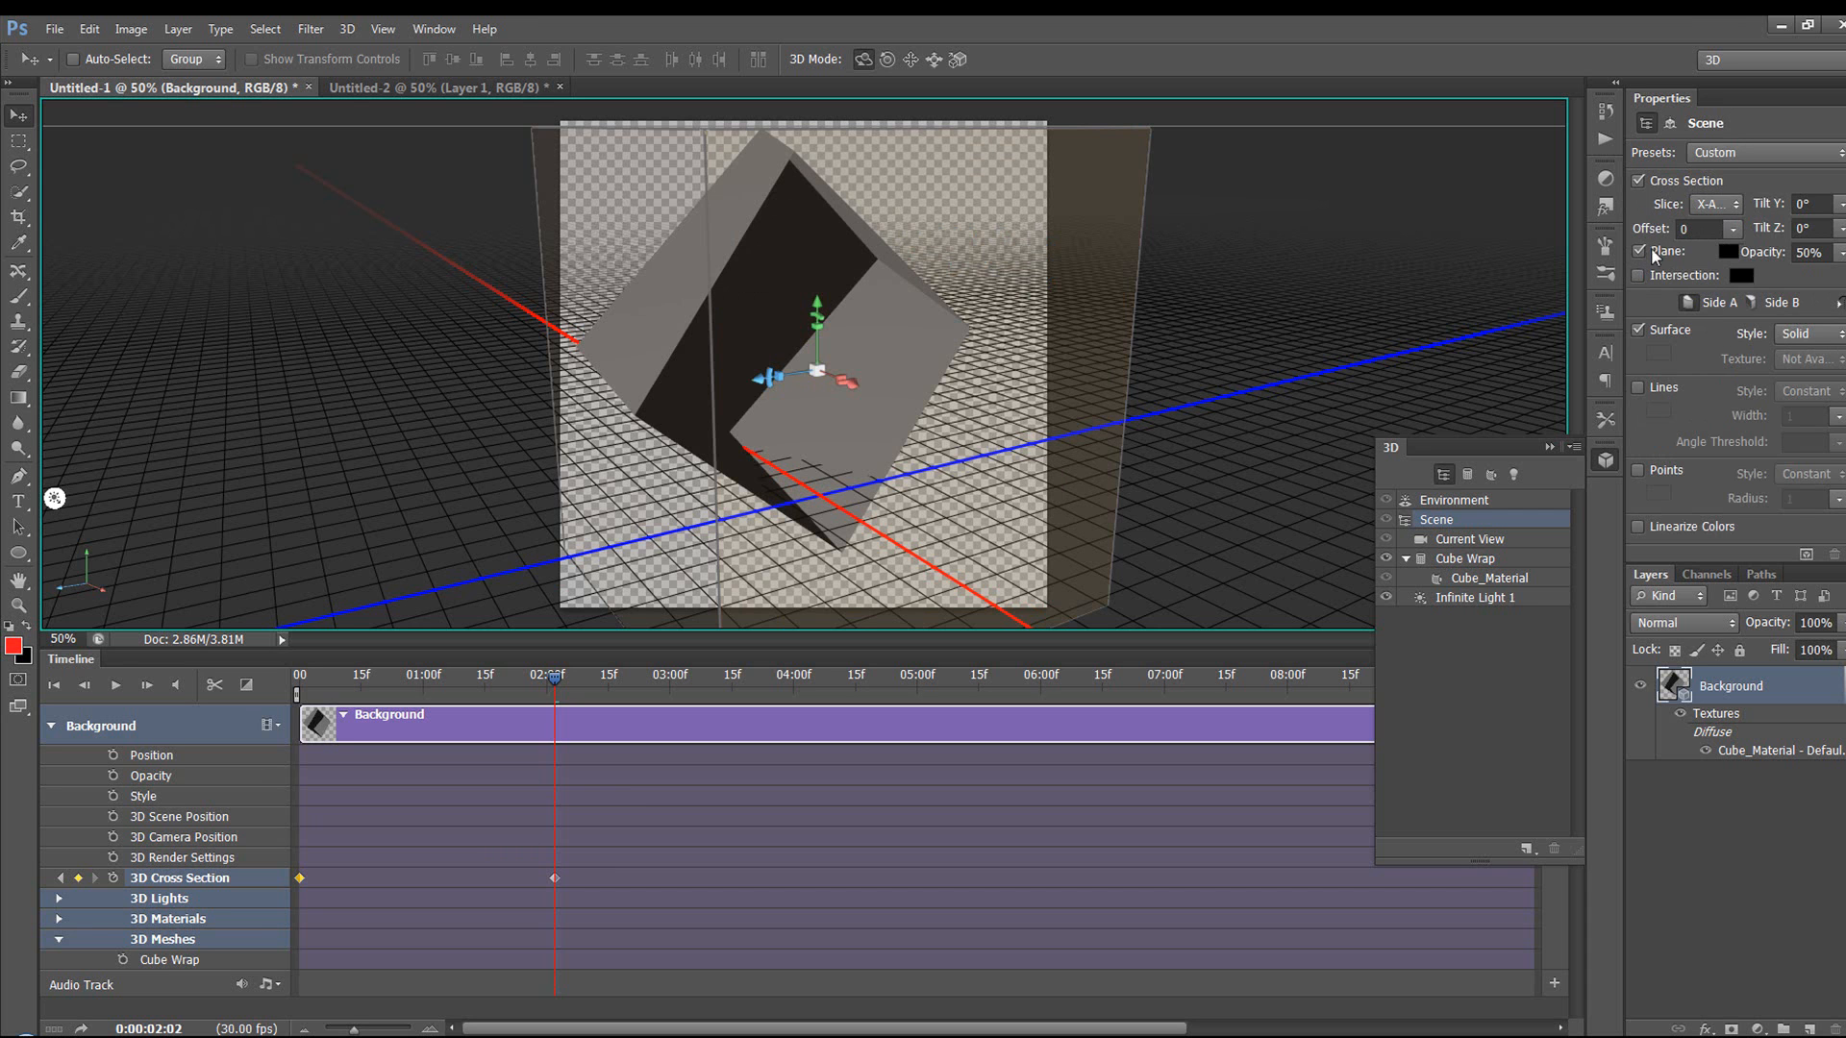
Slice the cross section along the Z-Axis with an offset of -7 and a plane opacity of 85%
{"action": "left_click_drag", "start_coordinate": [1764, 256], "coordinate": [1802, 259]}
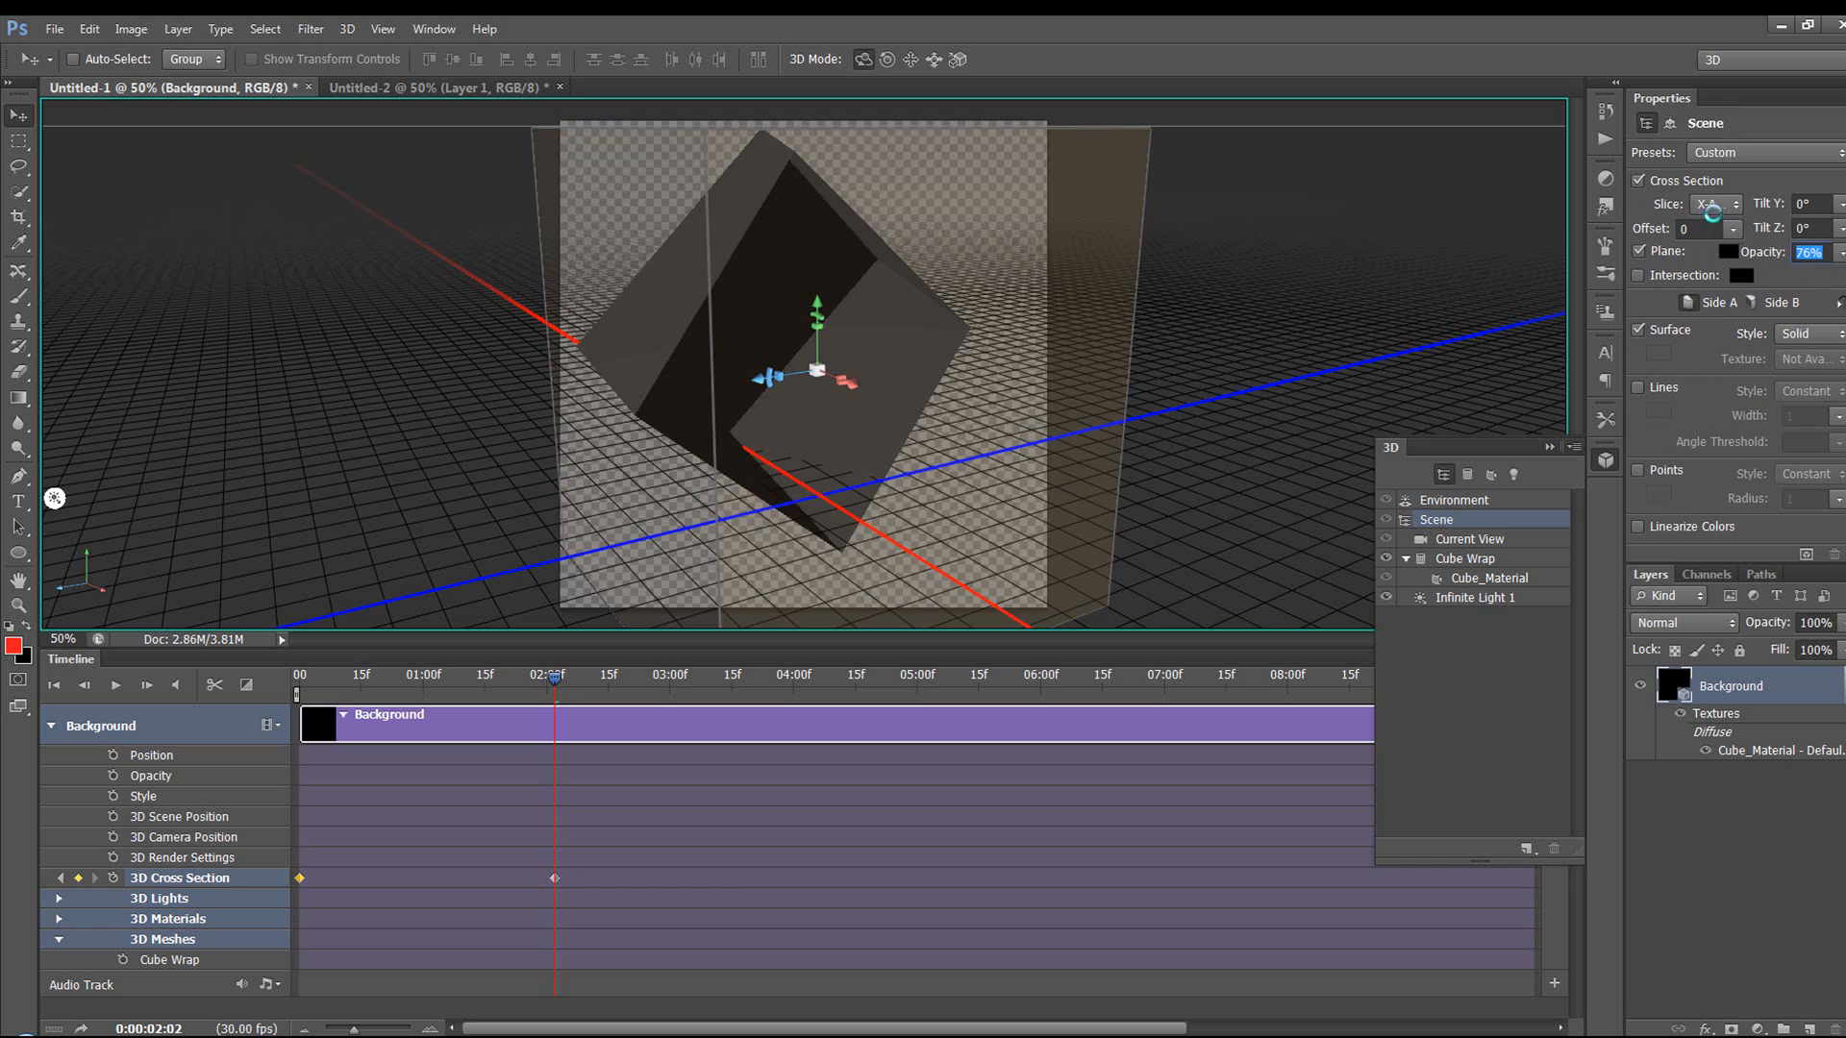
{"action": "left_click", "coordinate": [1720, 207]}
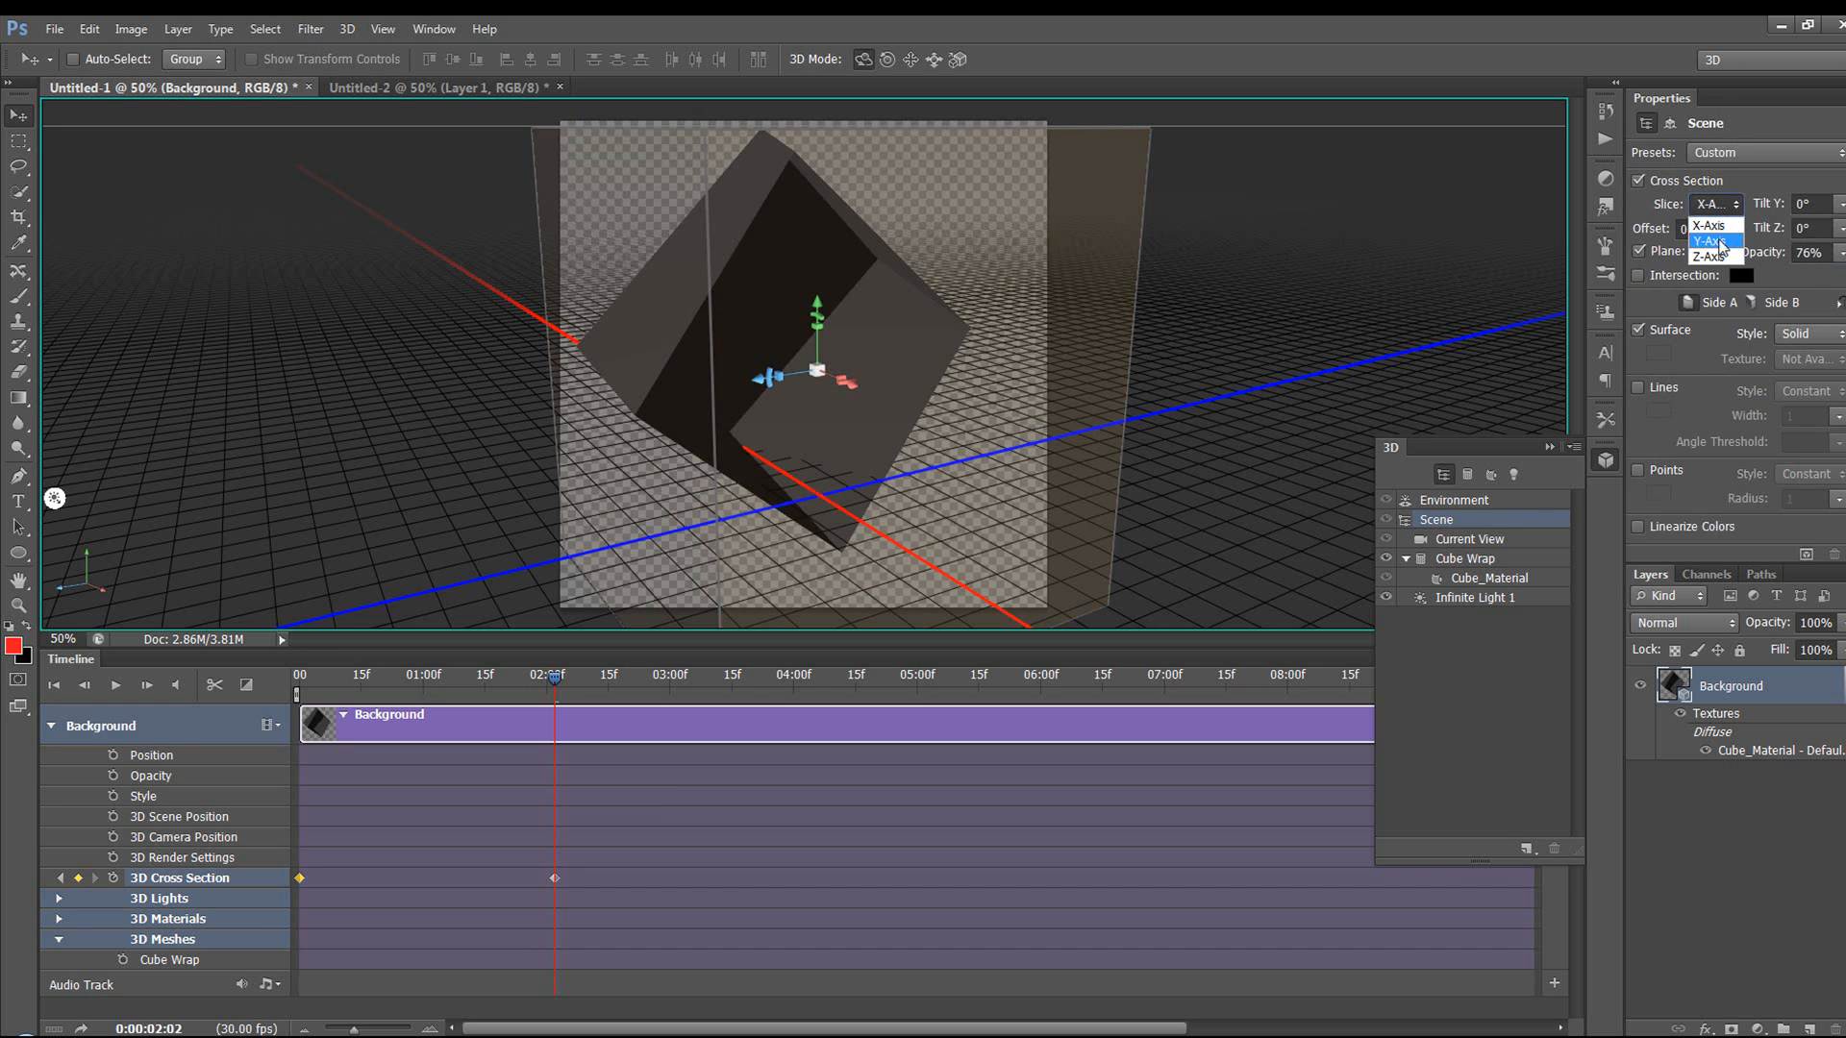
{"action": "left_click", "coordinate": [1711, 257]}
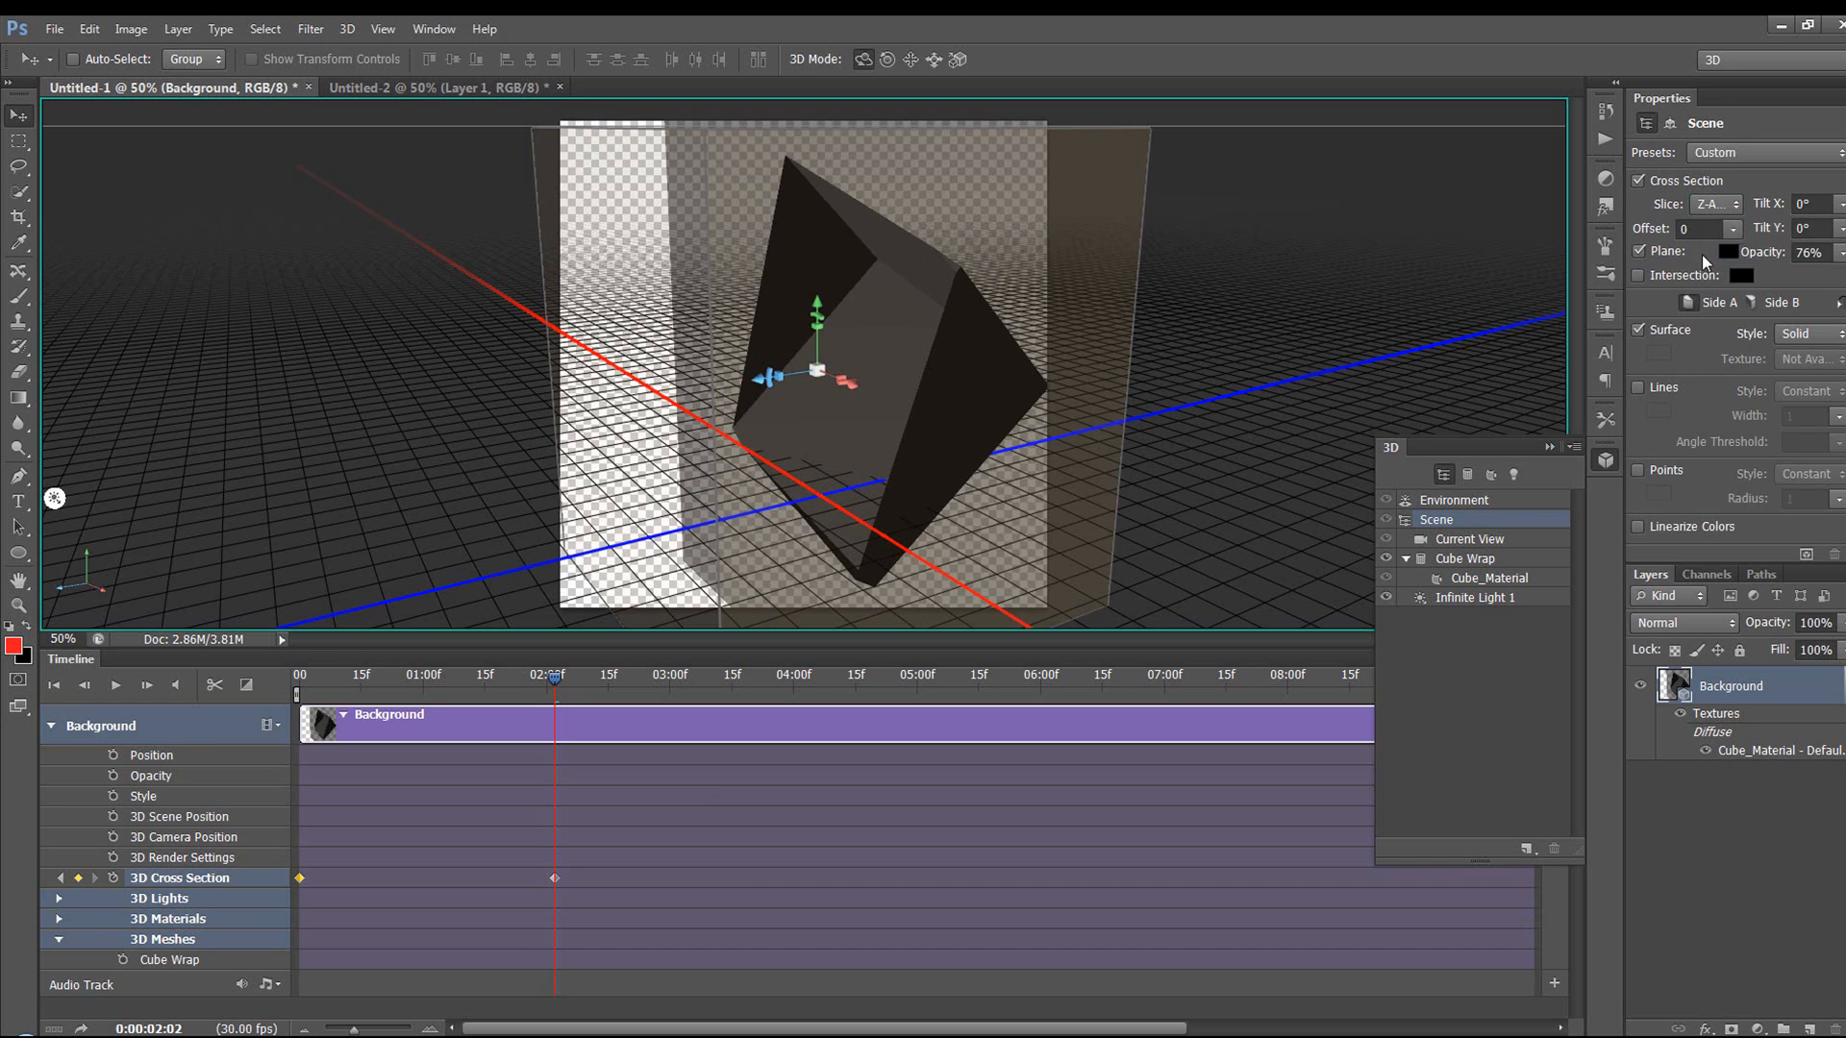
{"action": "mouse_move", "coordinate": [1667, 239]}
{"action": "left_mouse_down"}
{"action": "mouse_move", "coordinate": [1613, 238]}
{"action": "mouse_move", "coordinate": [1673, 238]}
{"action": "mouse_move", "coordinate": [1650, 238]}
{"action": "left_mouse_up"}
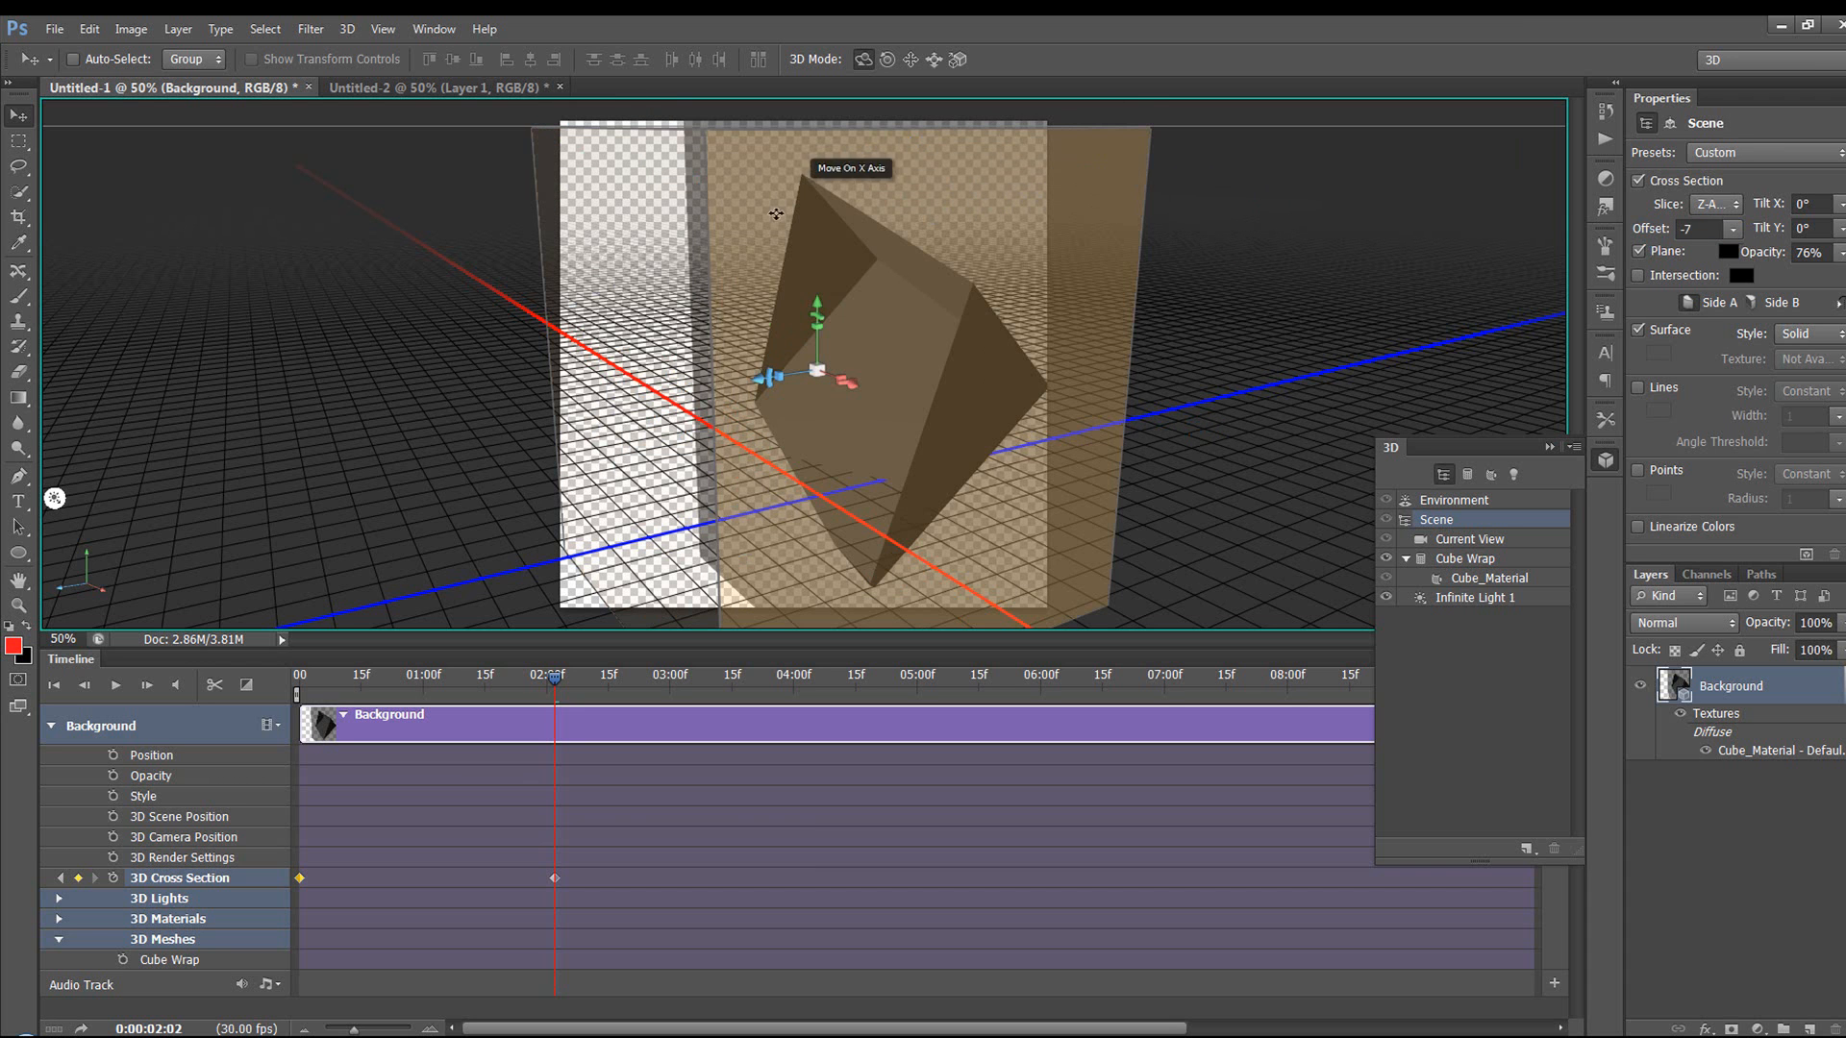
{"action": "mouse_move", "coordinate": [1758, 257]}
{"action": "left_mouse_down"}
{"action": "mouse_move", "coordinate": [1774, 258]}
{"action": "mouse_move", "coordinate": [1742, 258]}
{"action": "mouse_move", "coordinate": [1771, 260]}
{"action": "left_mouse_up"}
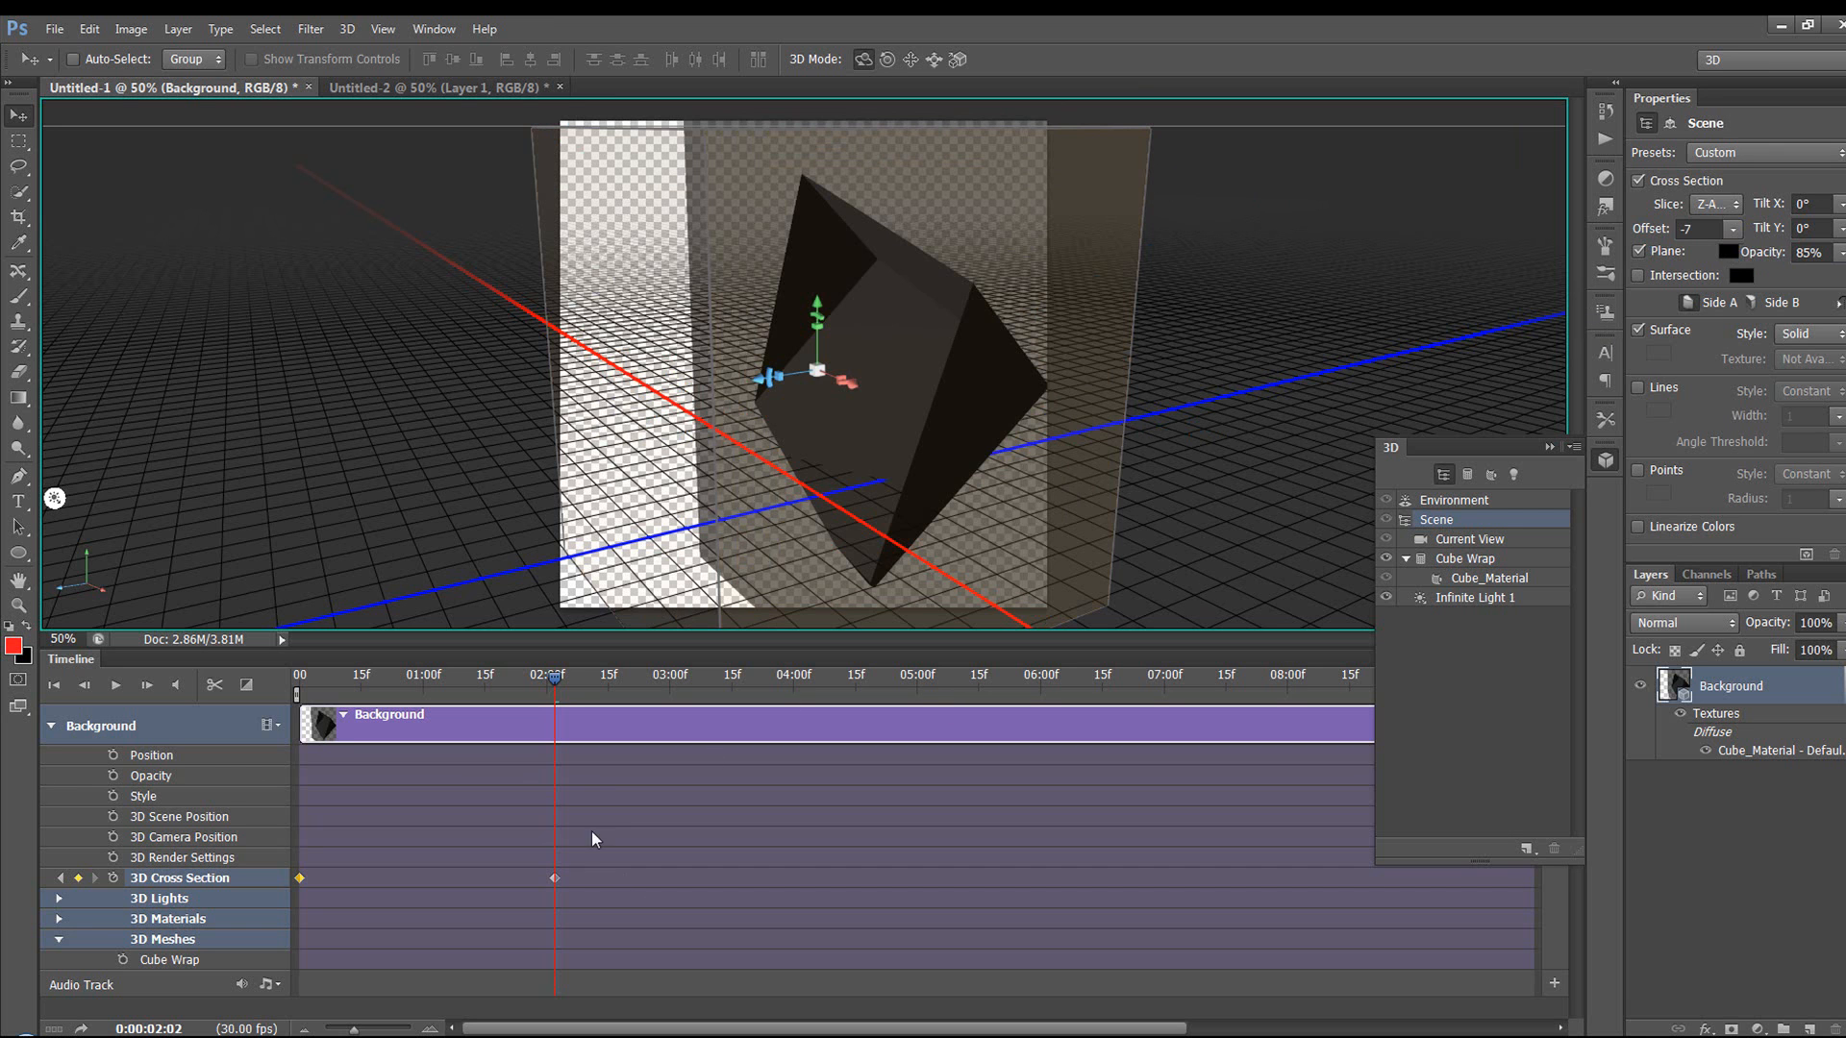
At the start of the timeline, enable the scene's X-Axis Cross Section with an offset of +60
{"action": "left_click_drag", "start_coordinate": [558, 684], "coordinate": [552, 684]}
{"action": "left_click_drag", "start_coordinate": [301, 705], "coordinate": [296, 699]}
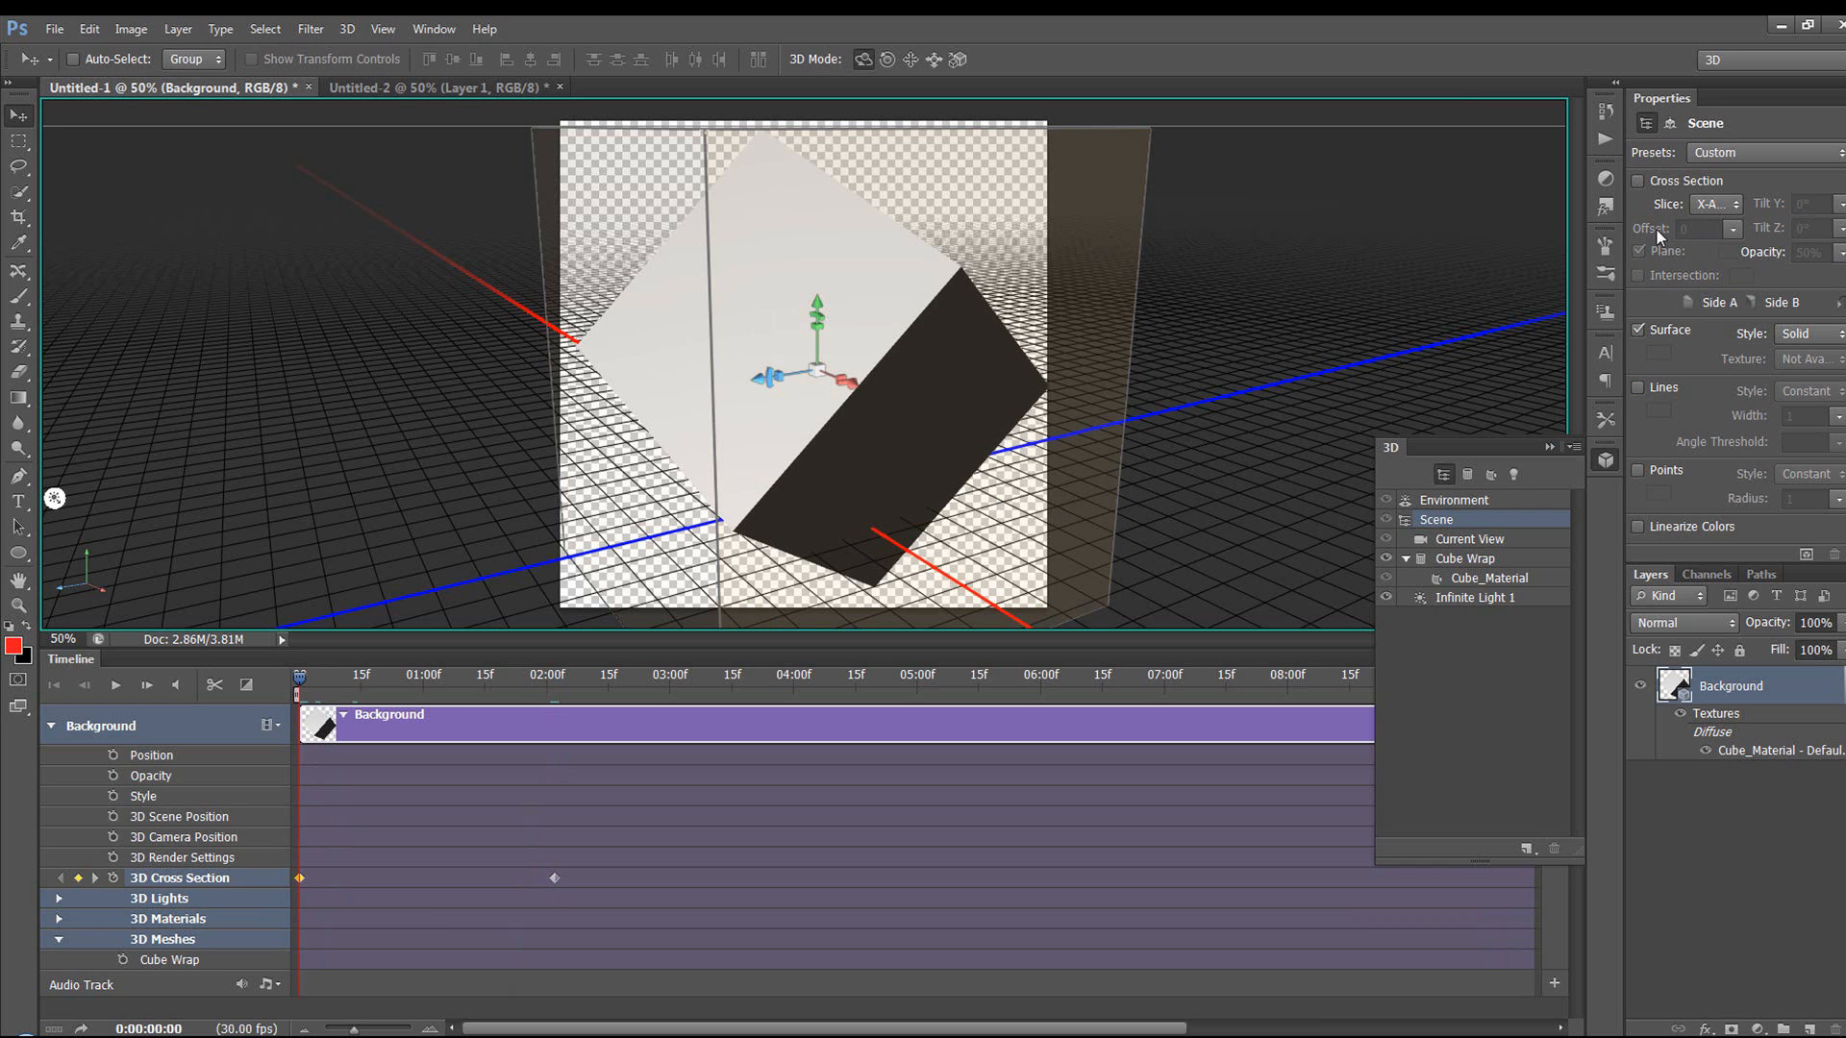
{"action": "left_click", "coordinate": [1639, 180]}
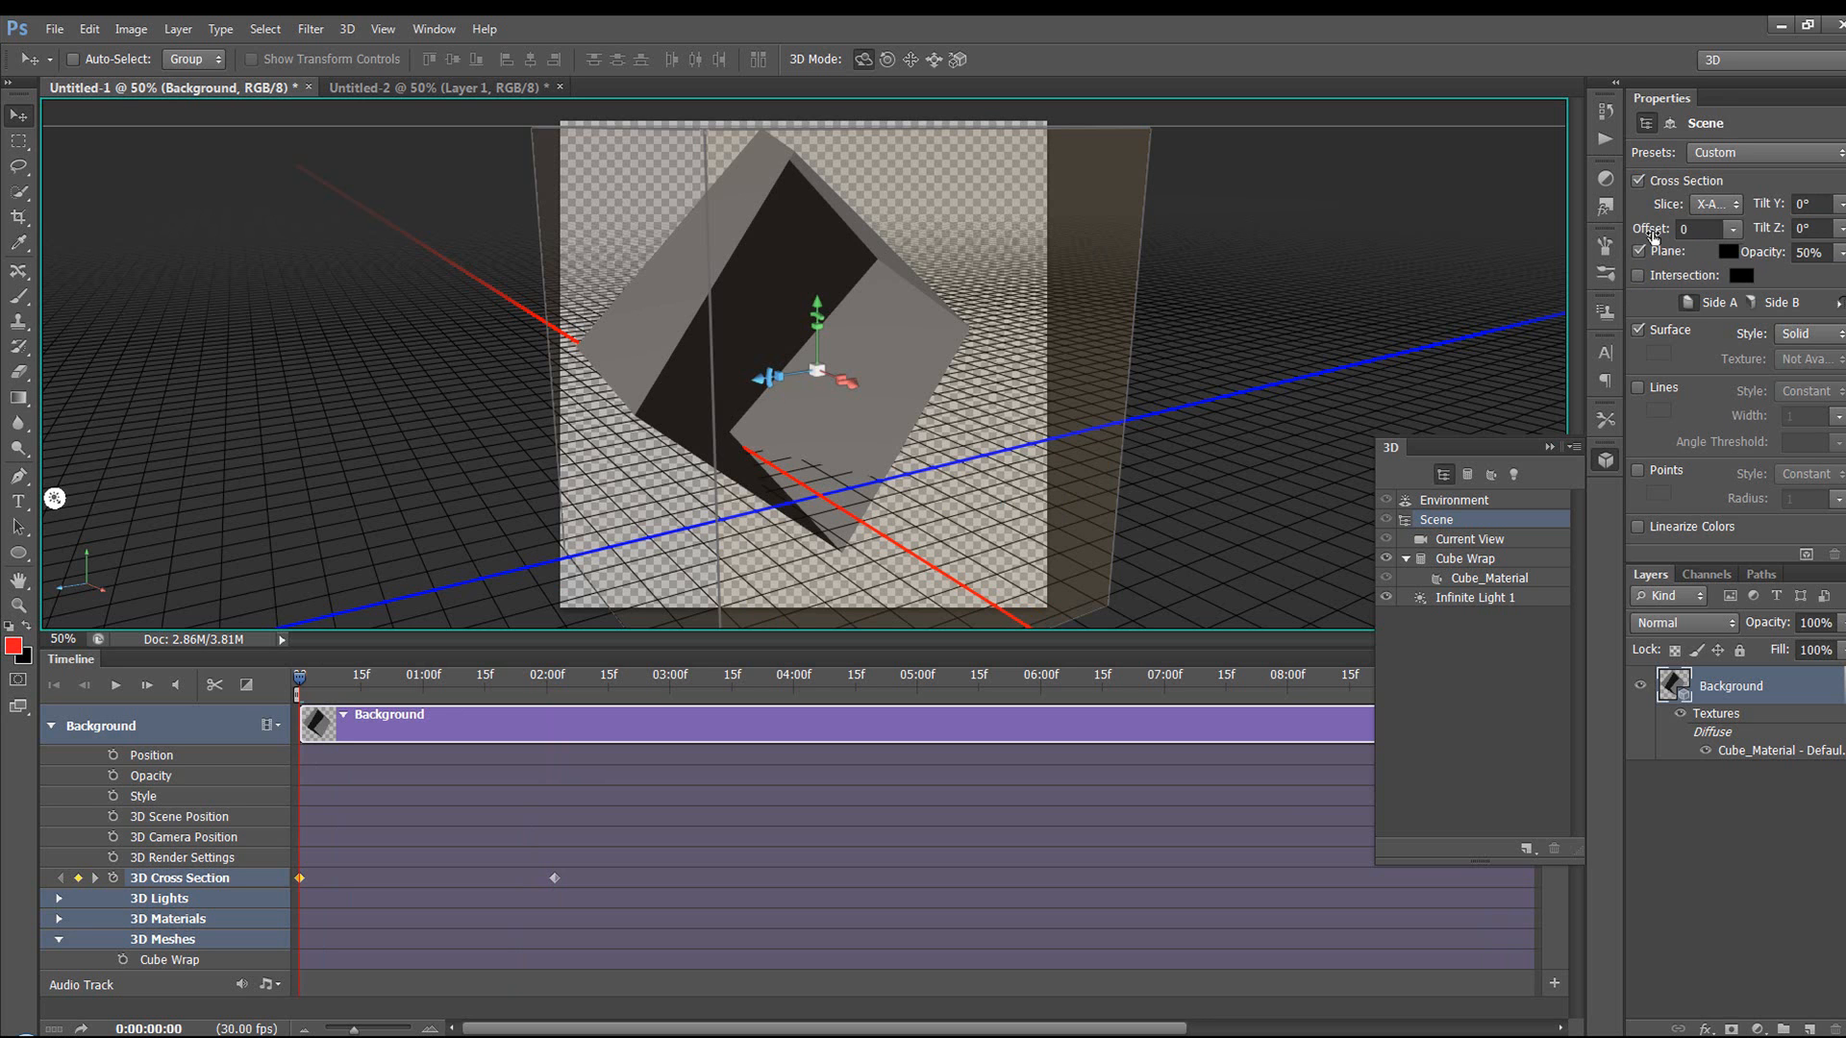
{"action": "left_click_drag", "start_coordinate": [1653, 234], "coordinate": [1714, 233]}
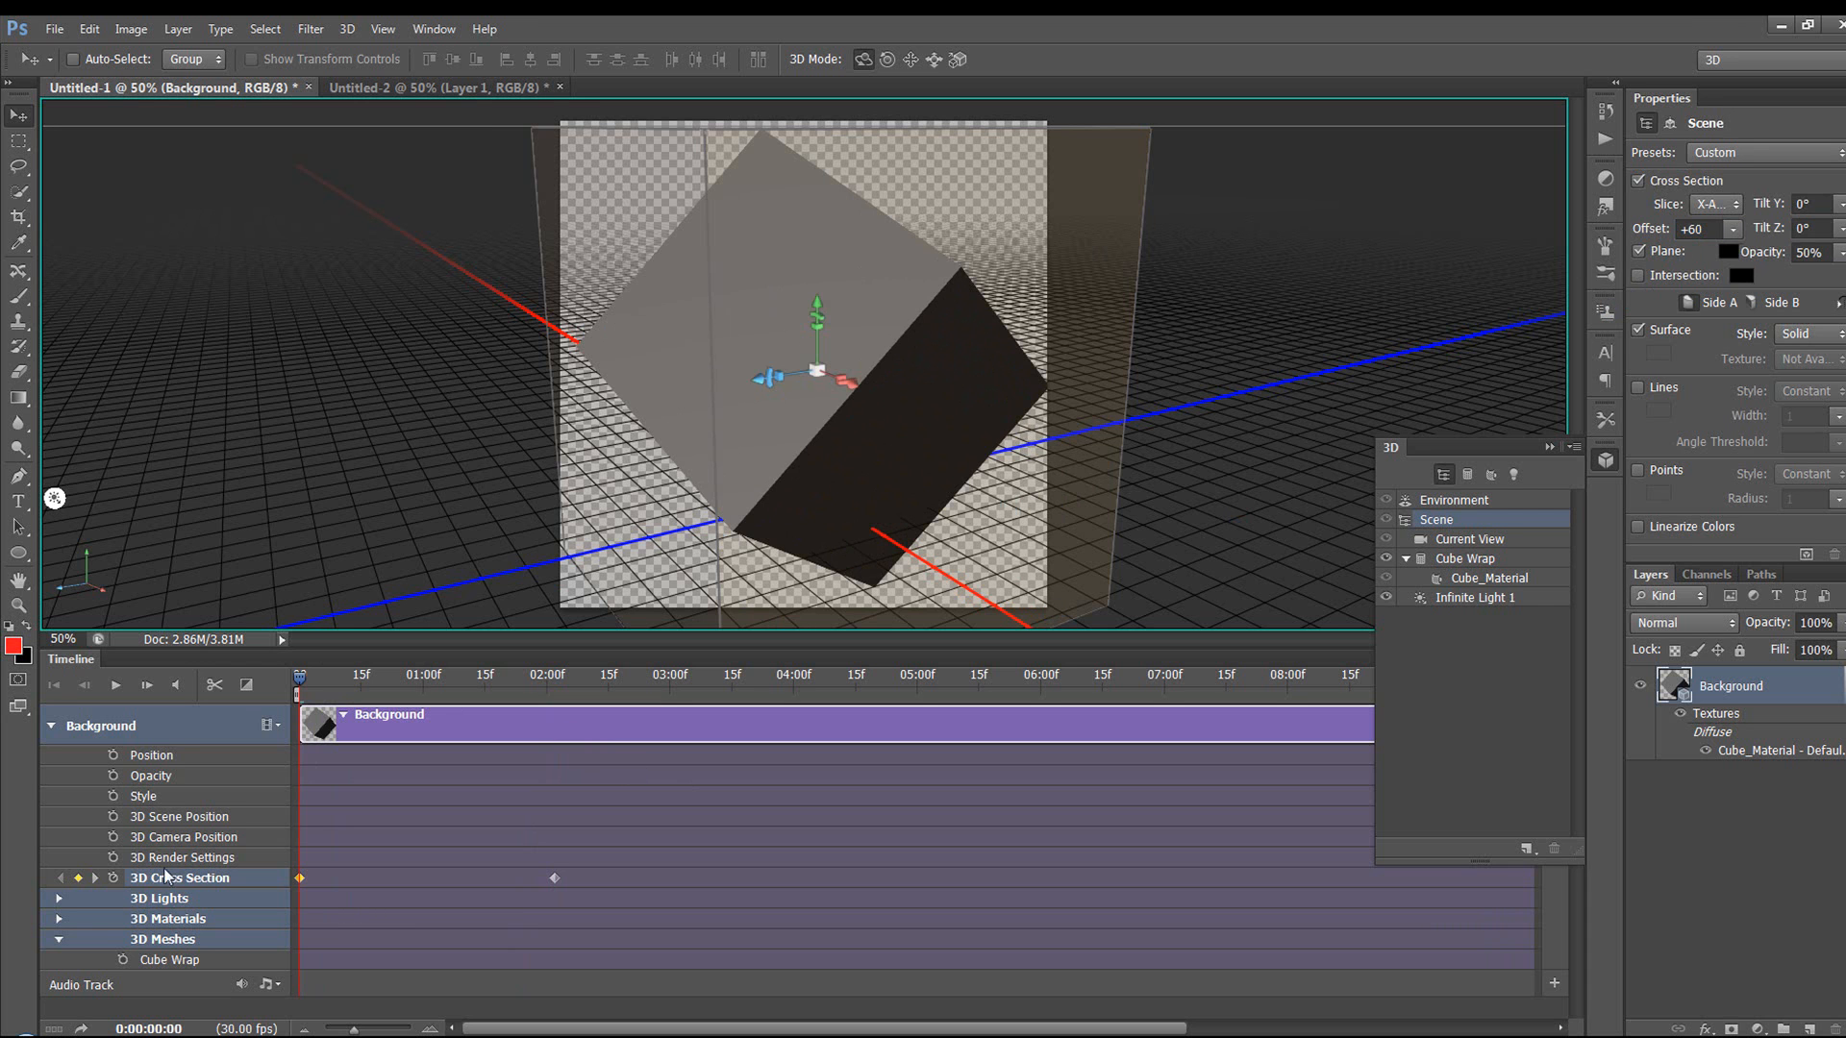
At the 0:00:02:02 keyframe, set the cross section's offset to -65, and scrub the playhead back to 0:00:01:23
{"action": "left_click", "coordinate": [95, 877]}
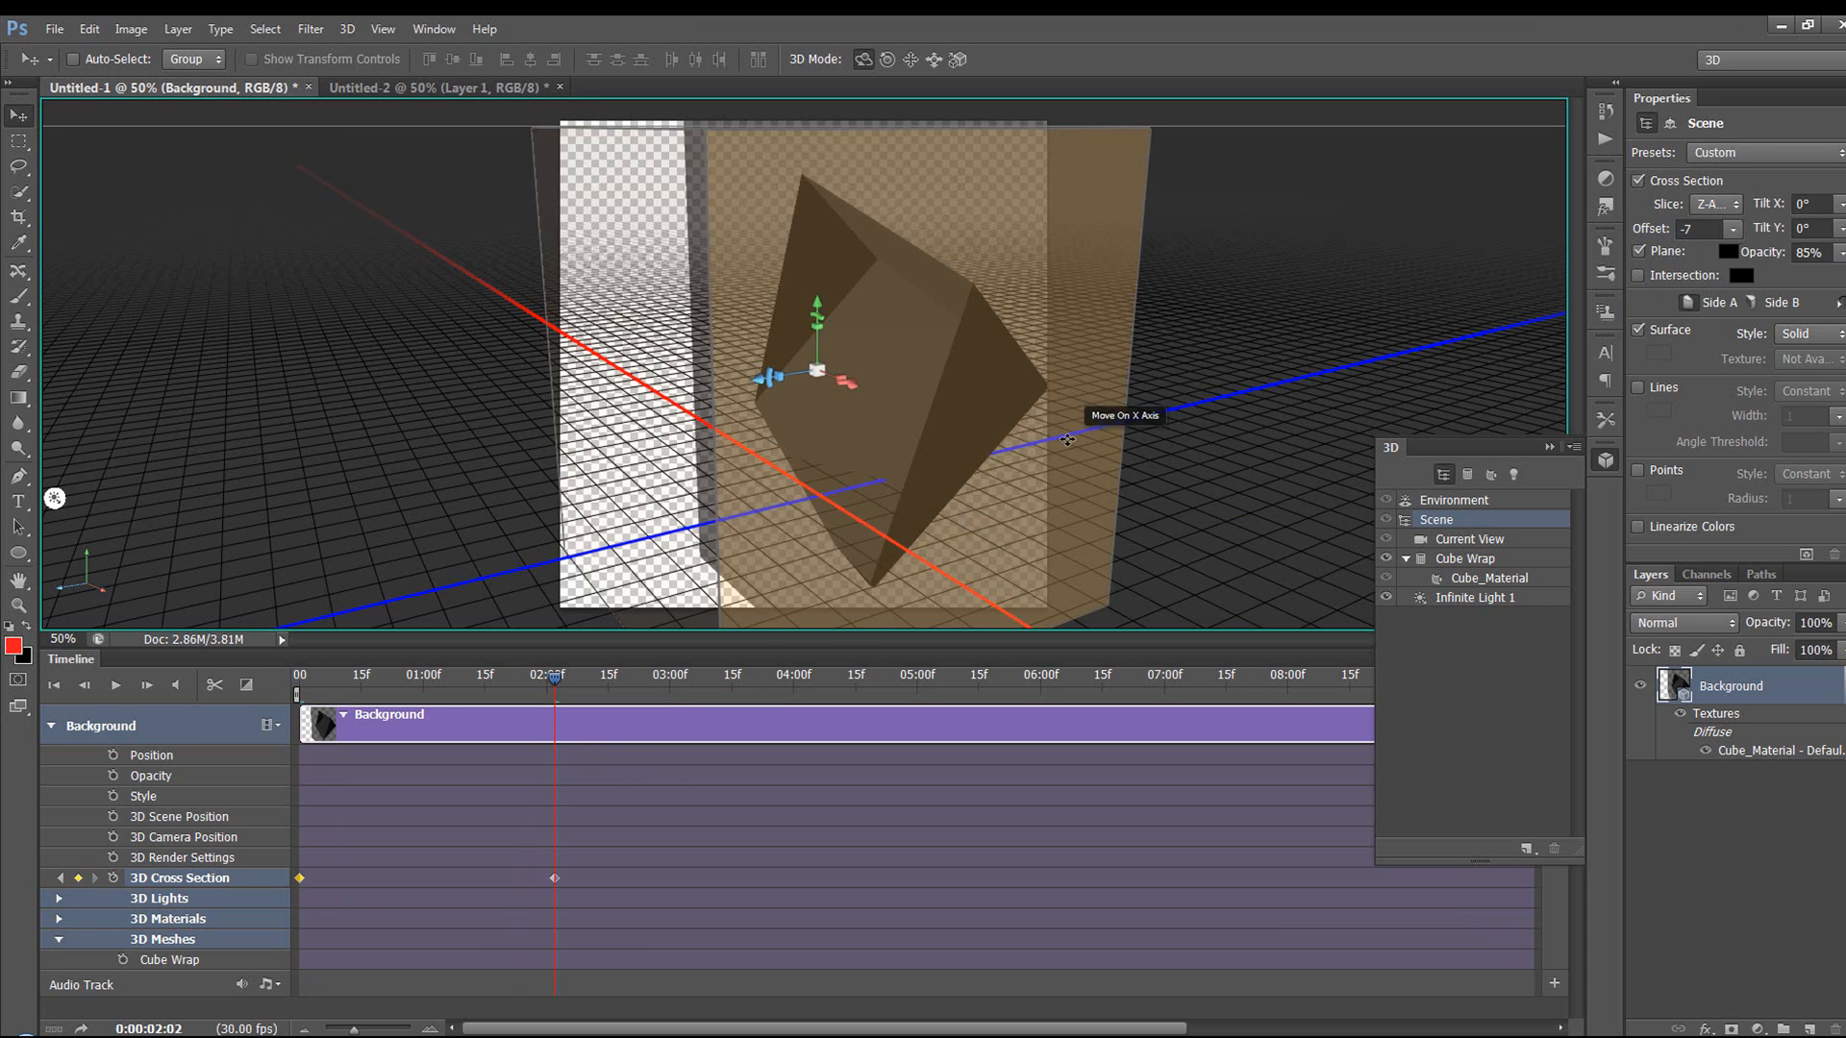
{"action": "left_click_drag", "start_coordinate": [1666, 237], "coordinate": [1613, 242]}
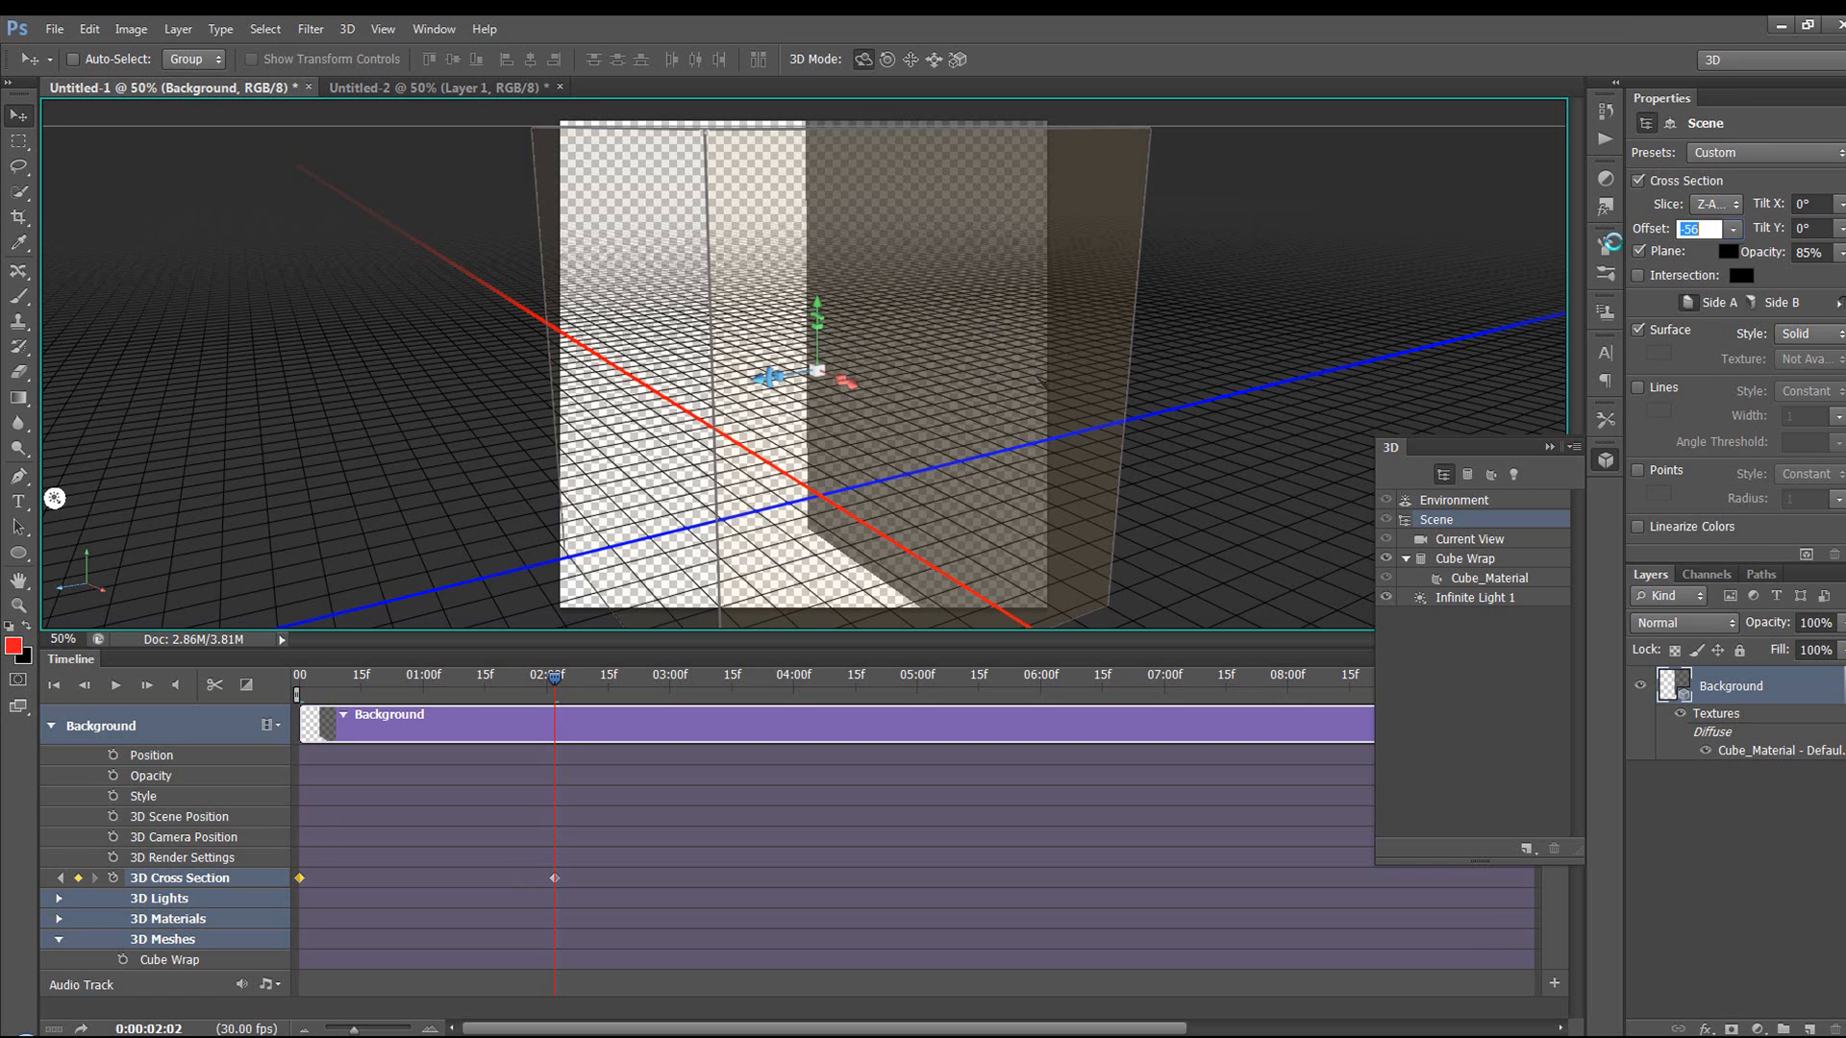
{"action": "left_click_drag", "start_coordinate": [1660, 238], "coordinate": [1650, 237]}
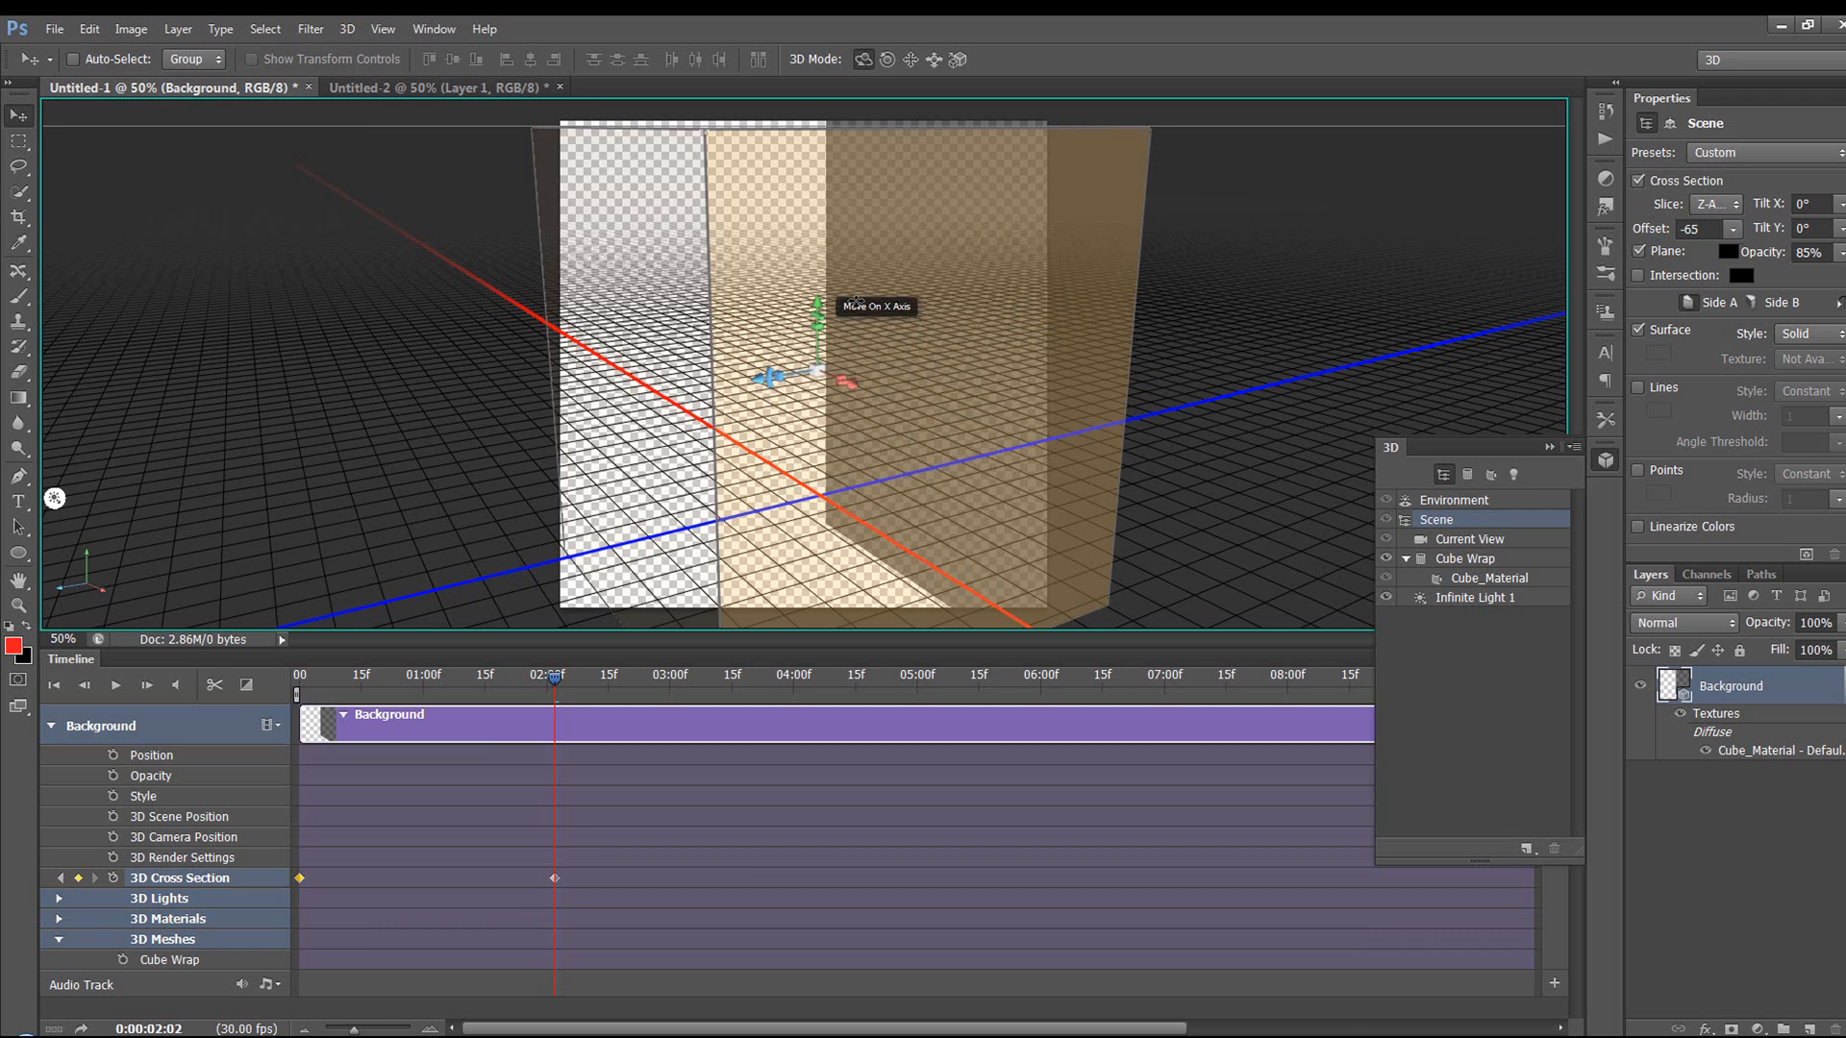
{"action": "left_click_drag", "start_coordinate": [553, 677], "coordinate": [517, 717]}
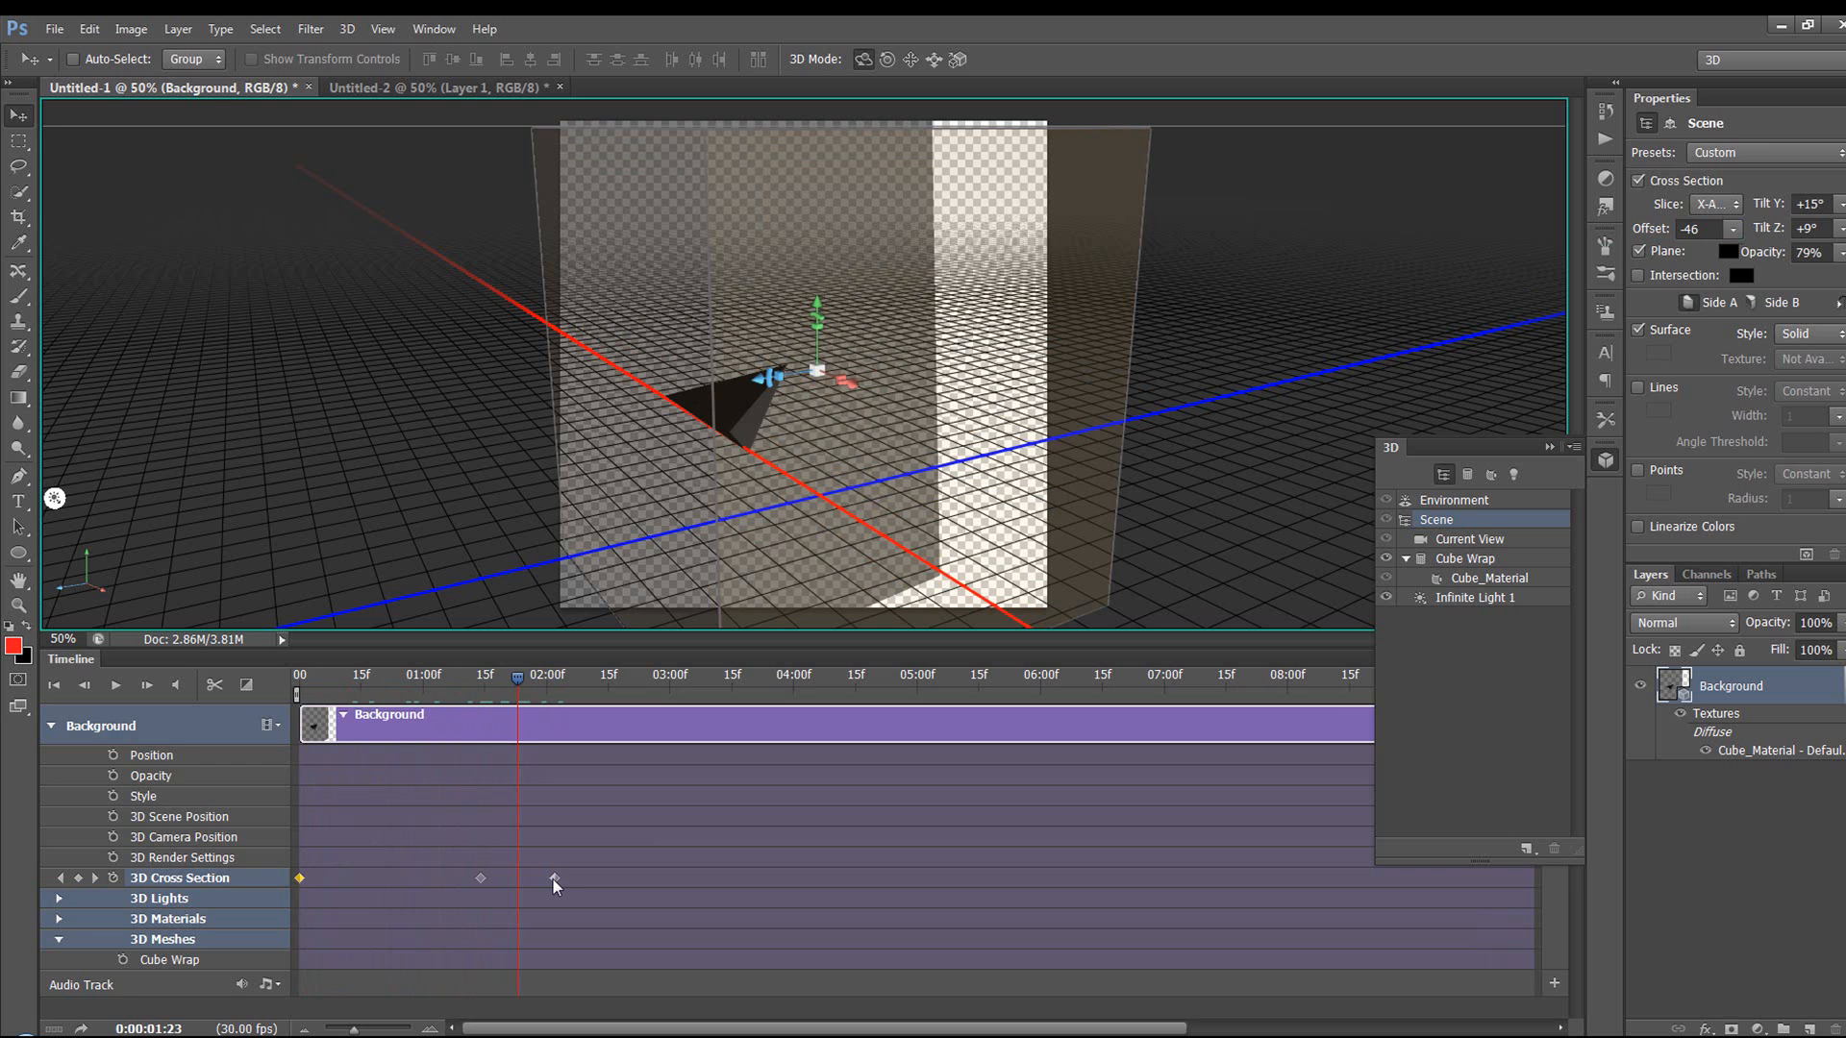
Delete the 3D Cross Section keyframes and return the playhead to the start of the timeline
{"action": "left_click", "coordinate": [482, 878], "text": "shift"}
{"action": "key", "text": "Delete"}
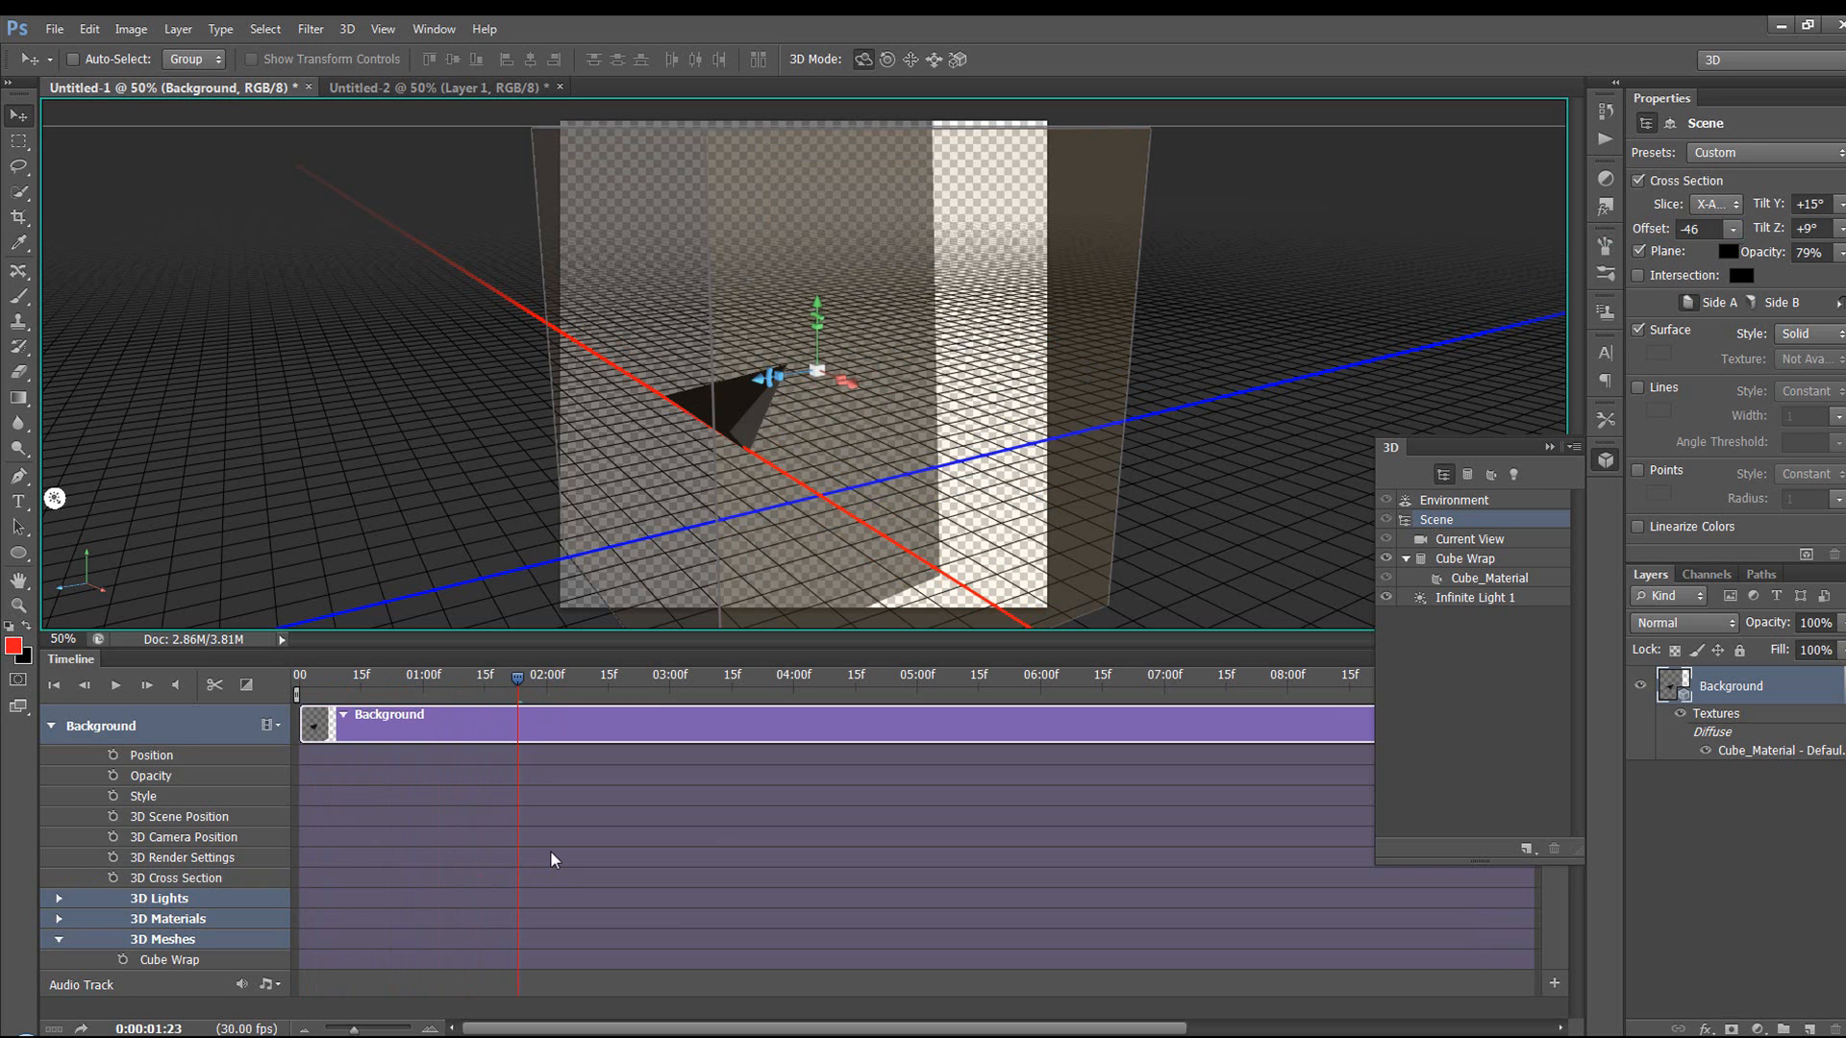
{"action": "left_click", "coordinate": [59, 940]}
{"action": "left_click", "coordinate": [59, 942]}
{"action": "left_click_drag", "start_coordinate": [406, 690], "coordinate": [294, 689]}
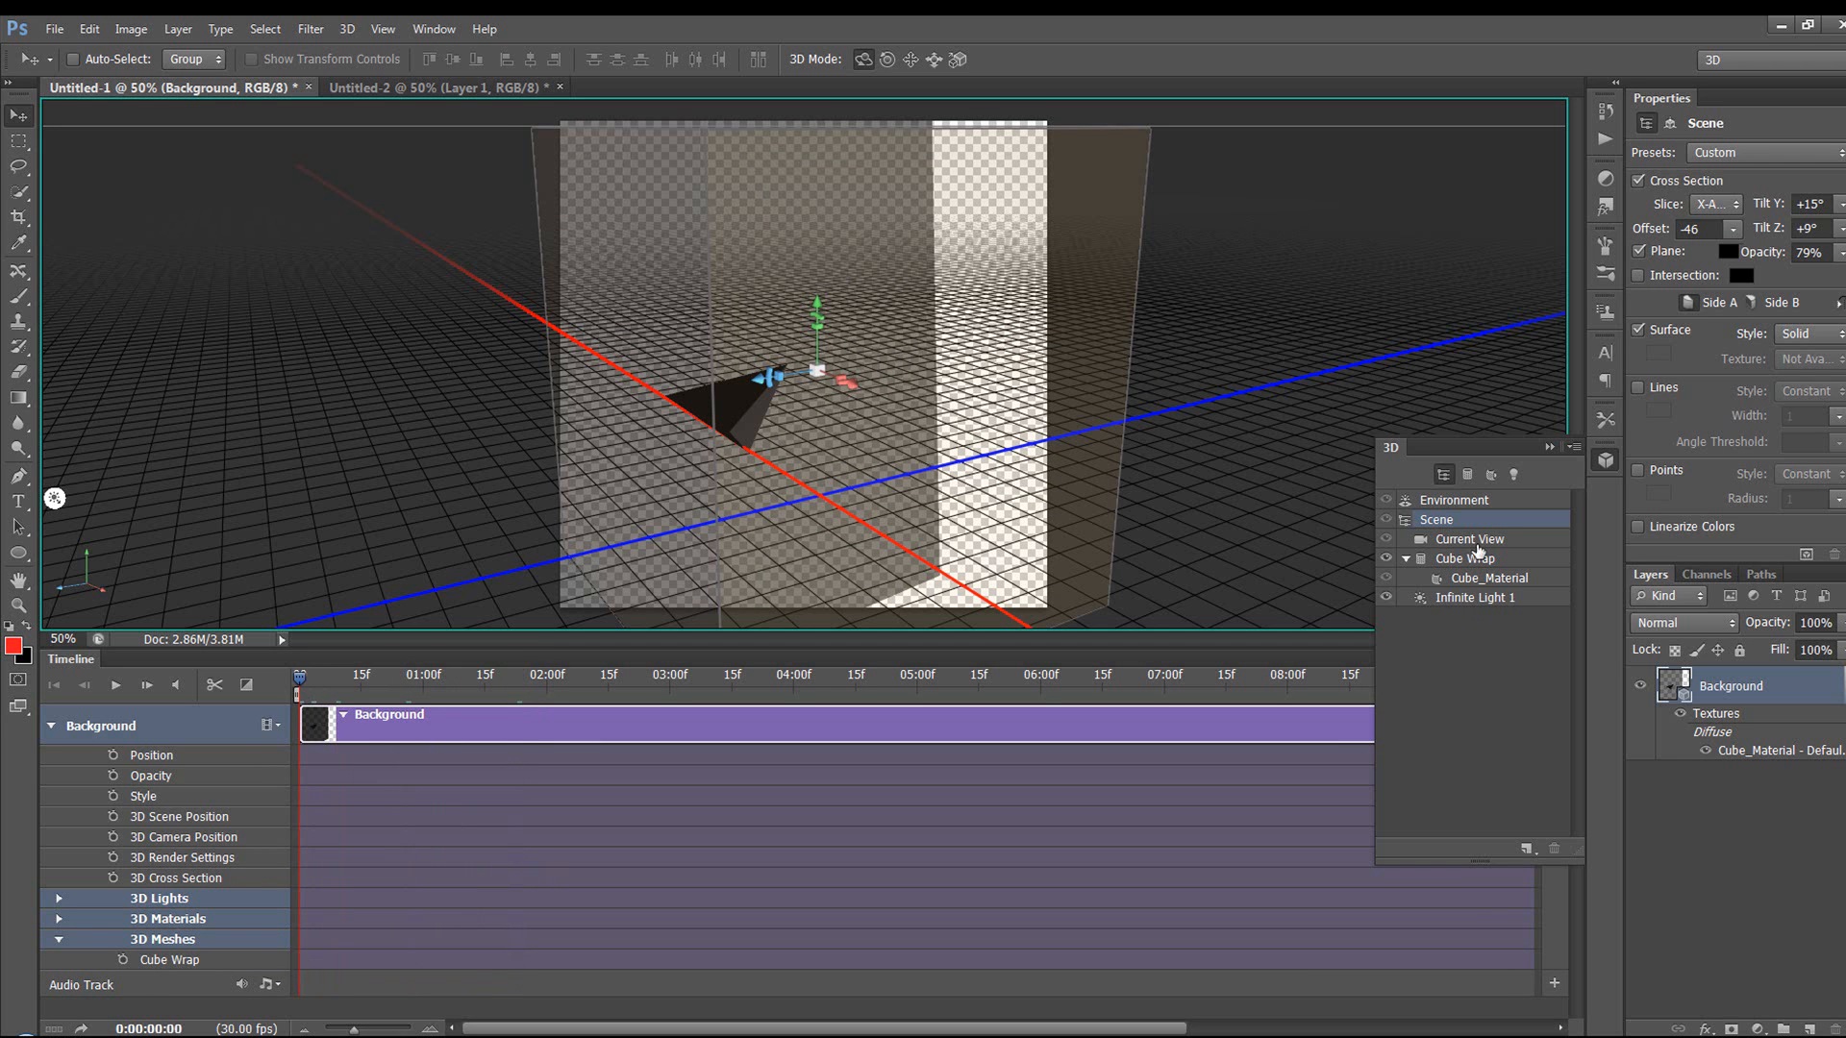
Turn off the scene's Cross Section
{"action": "left_click", "coordinate": [1469, 561]}
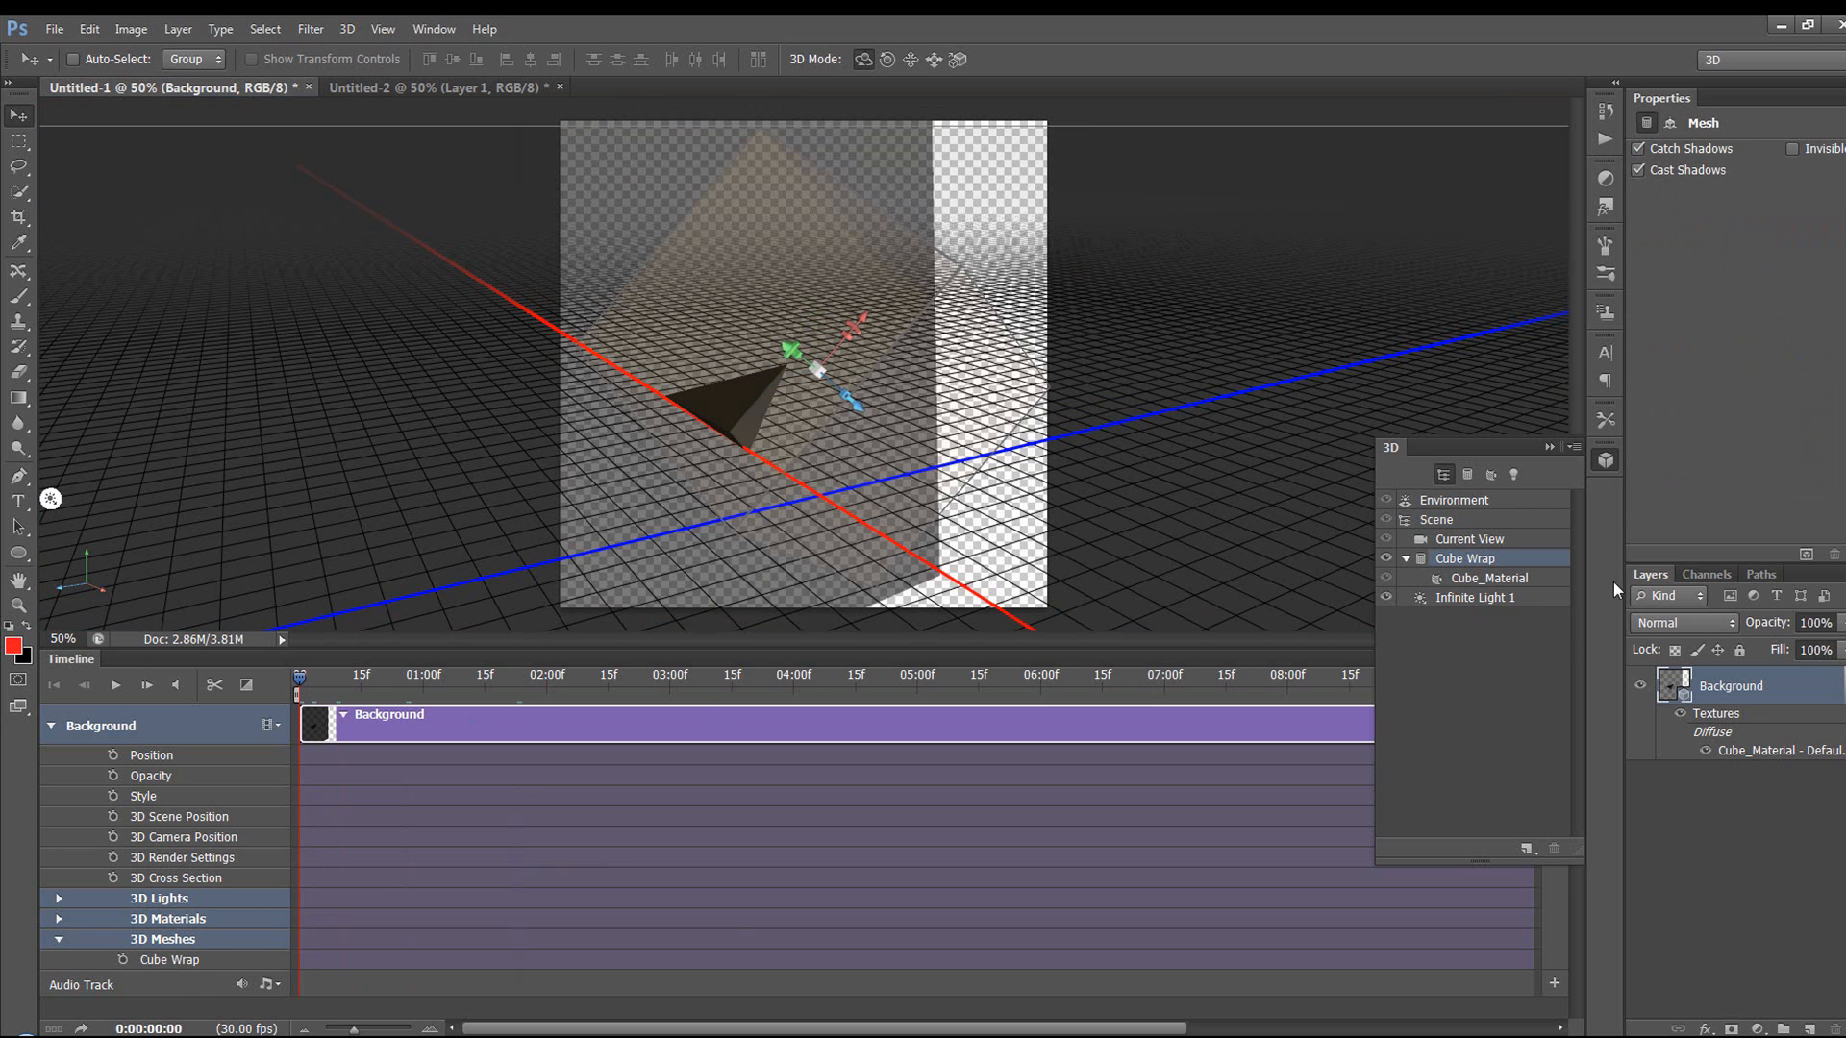
{"action": "left_click", "coordinate": [1502, 520]}
{"action": "left_click", "coordinate": [1668, 185]}
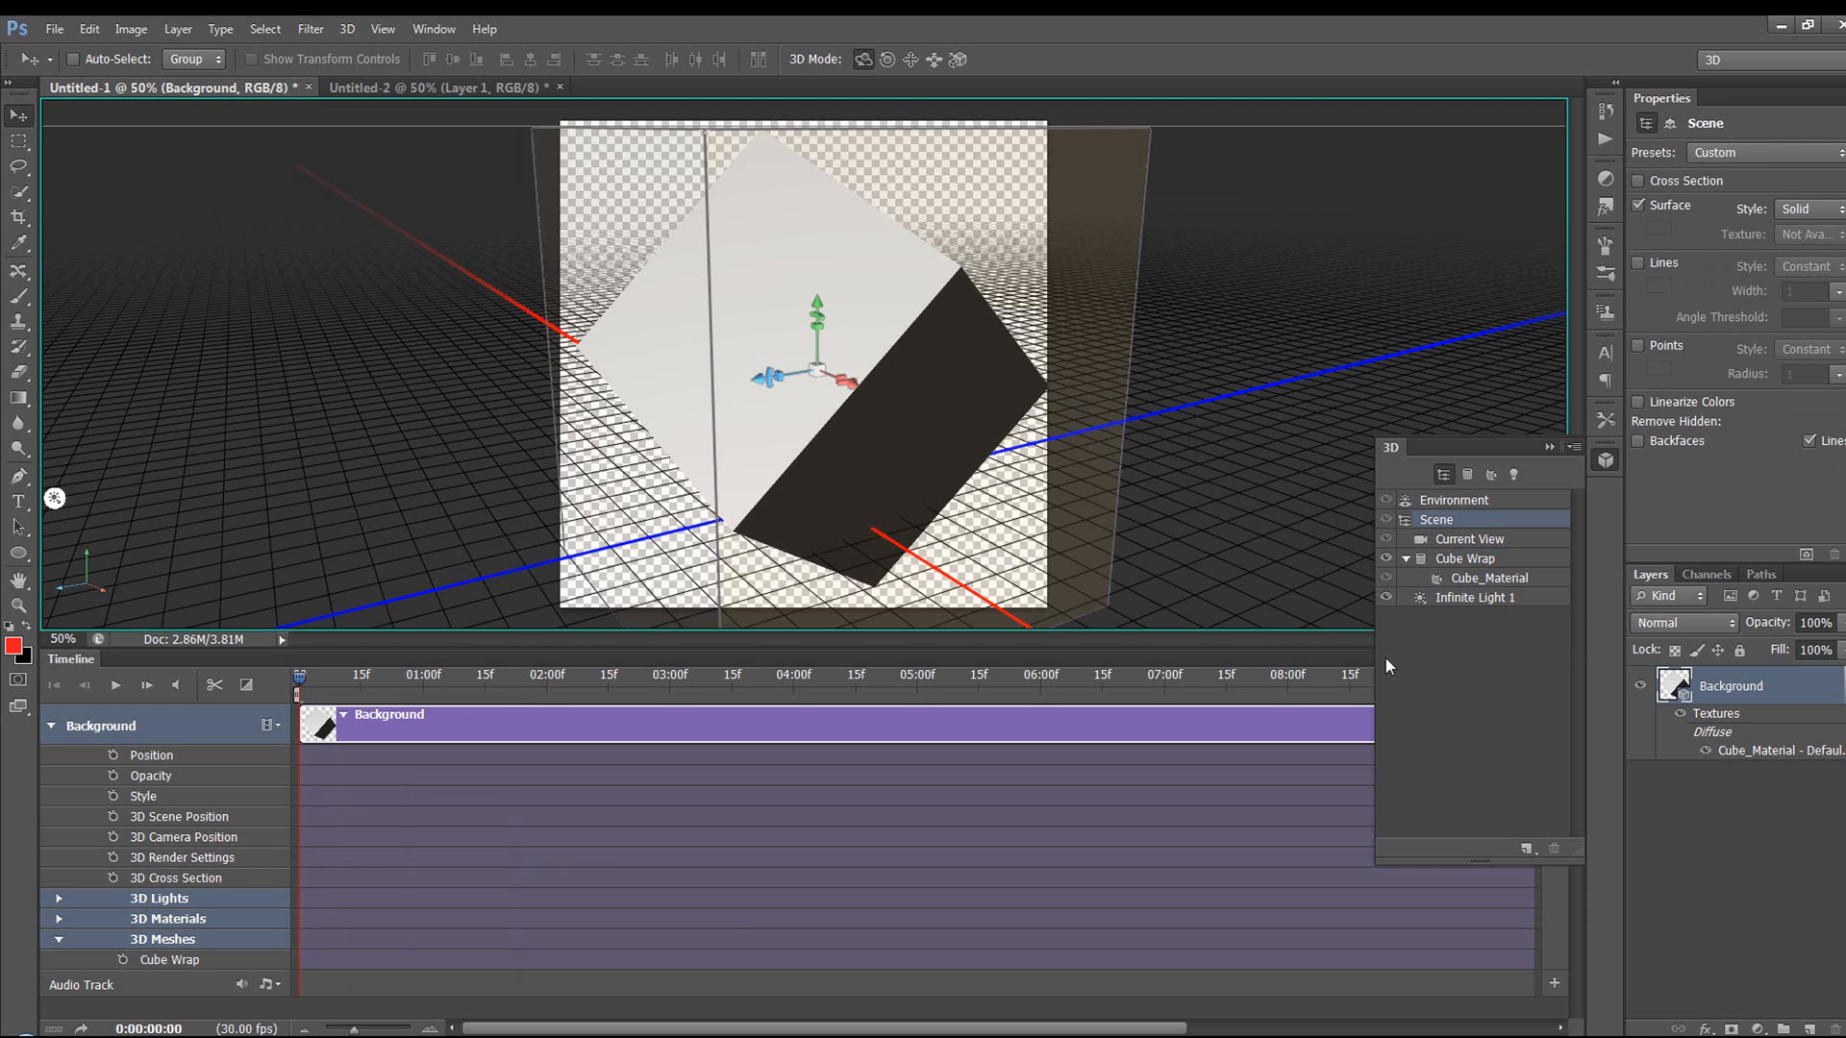
Start a Cube Wrap mesh keyframe at time zero, rotate the cube at 0:00:01:24, and scrub back to the start
{"action": "left_click", "coordinate": [1469, 560]}
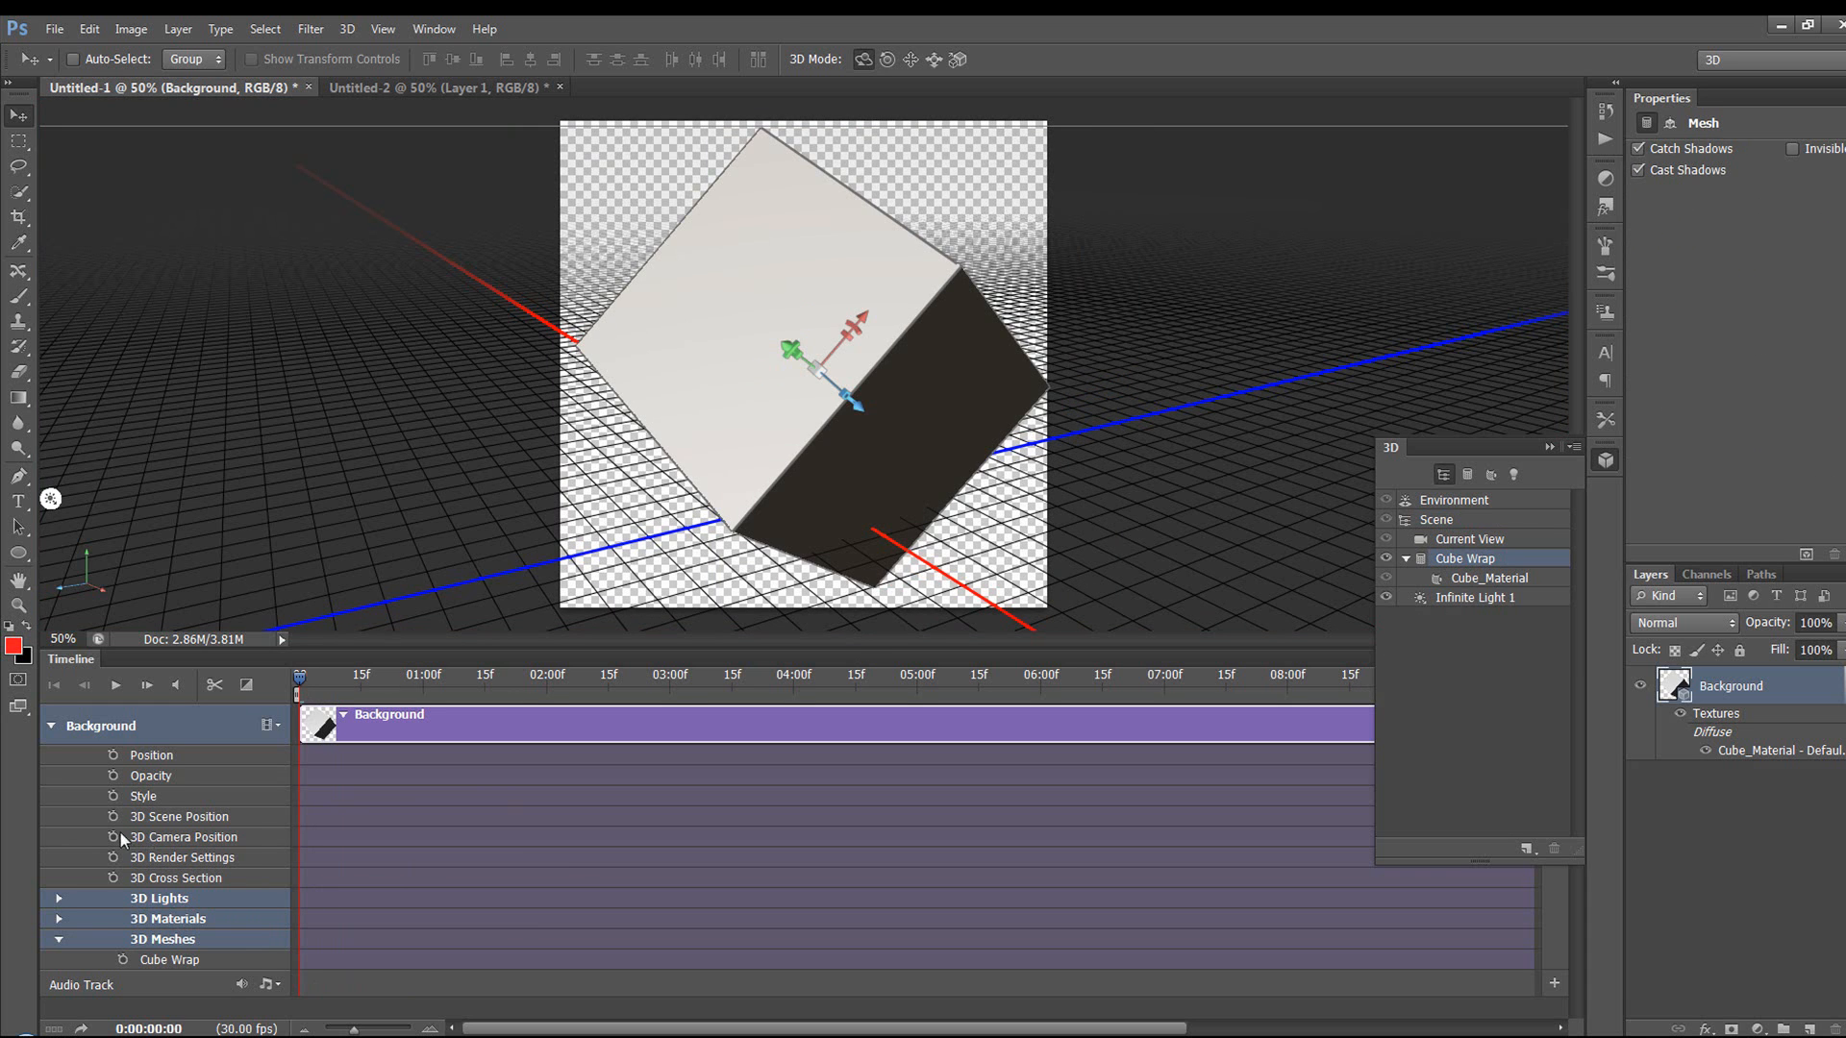
{"action": "left_click", "coordinate": [123, 959]}
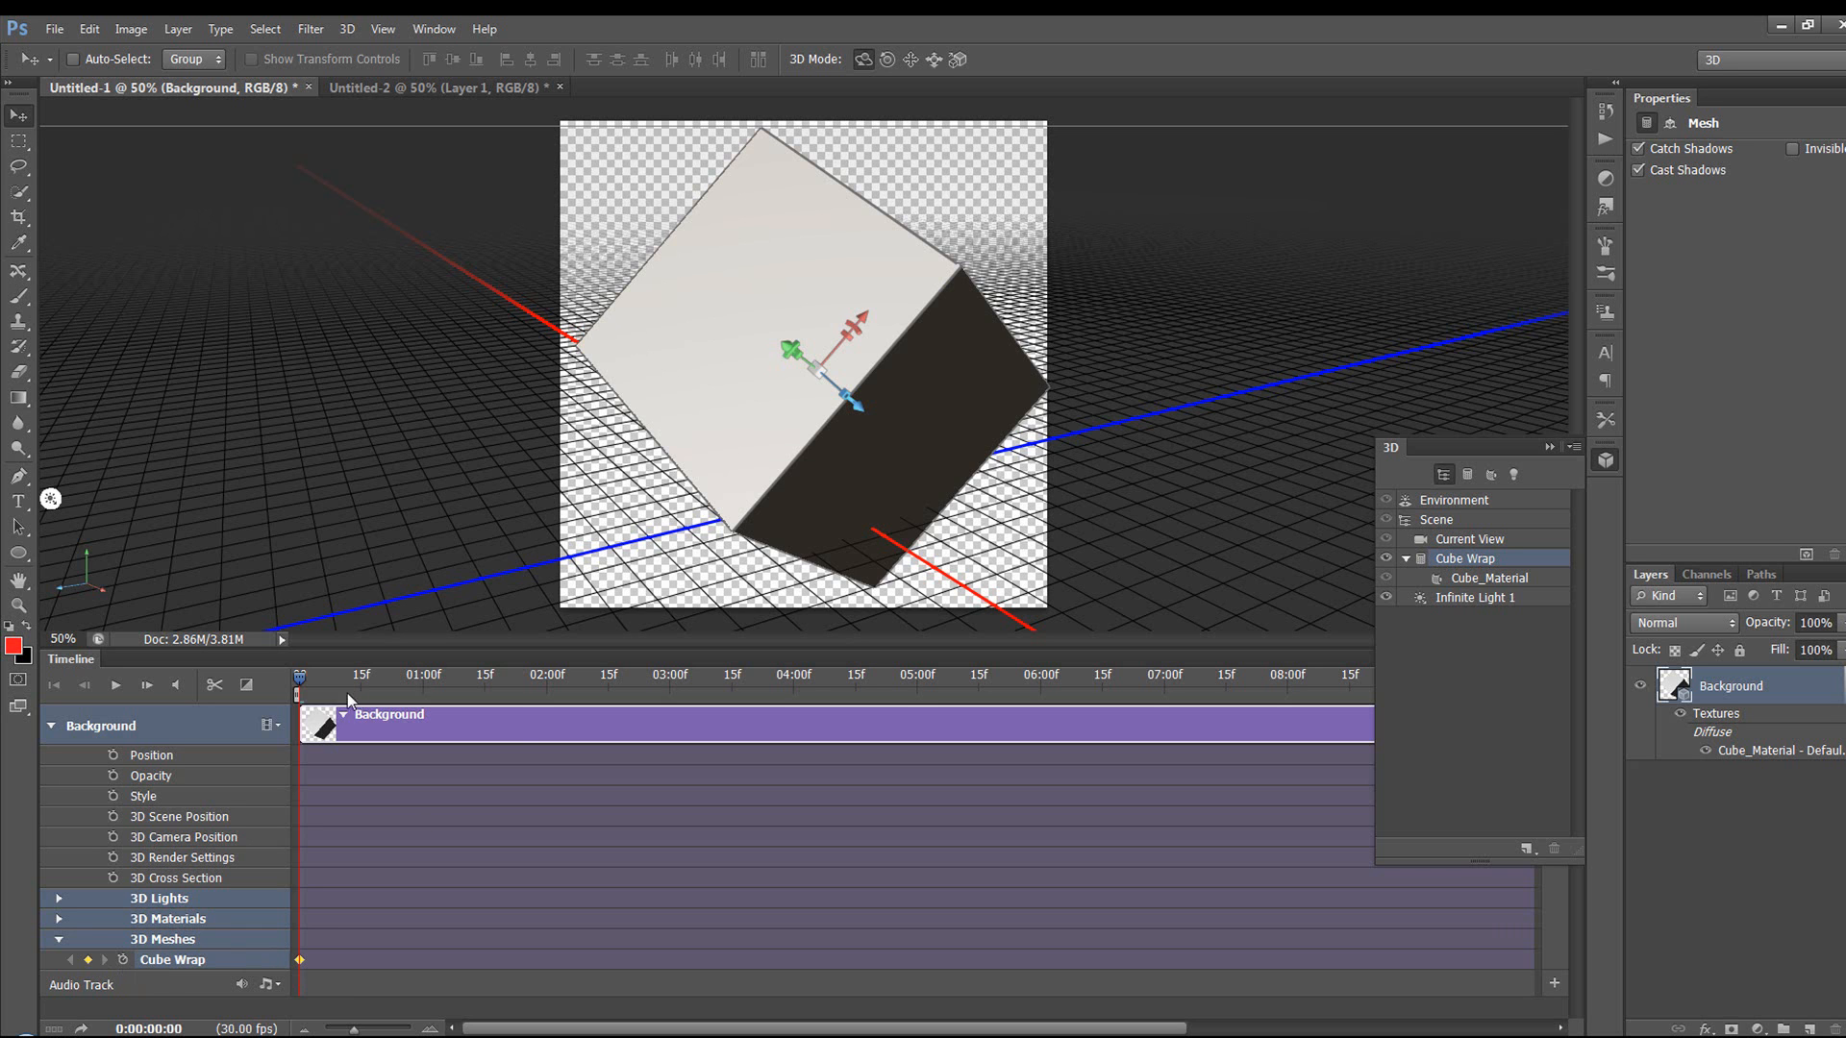
{"action": "left_click_drag", "start_coordinate": [377, 679], "coordinate": [522, 684]}
{"action": "left_click_drag", "start_coordinate": [601, 533], "coordinate": [755, 569]}
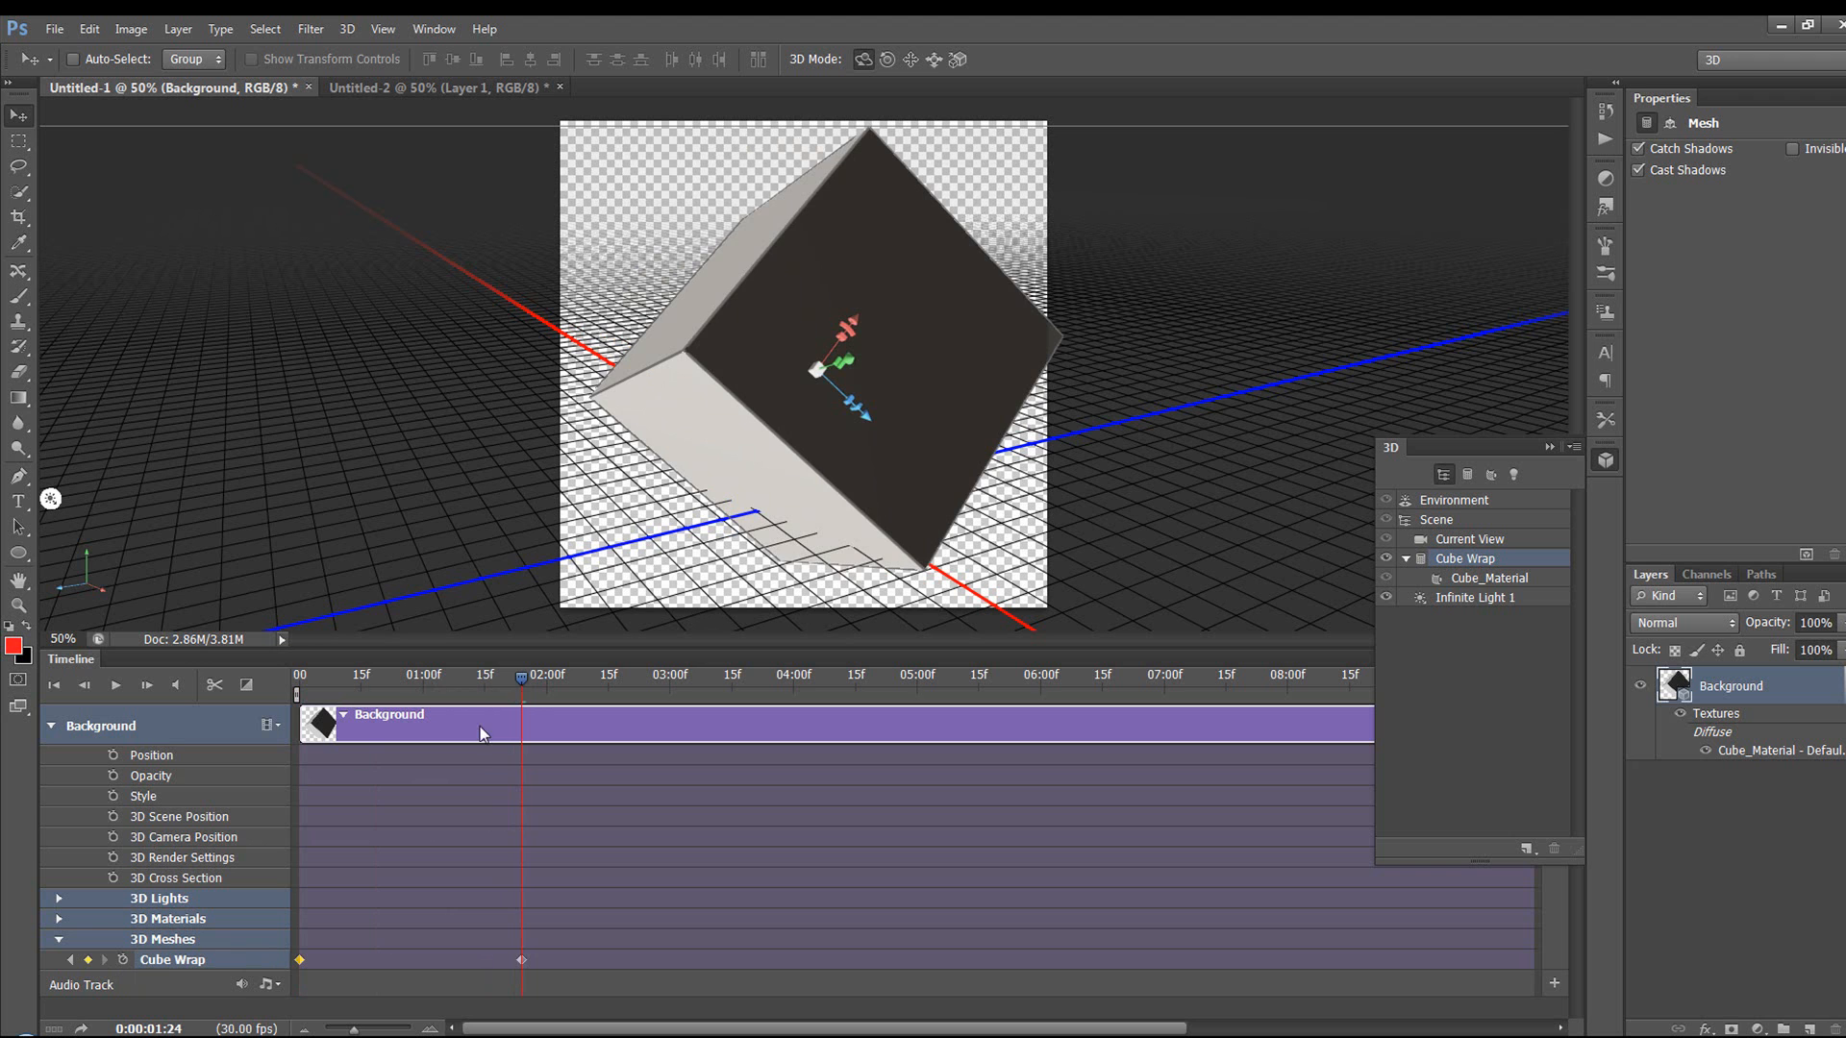
{"action": "left_click_drag", "start_coordinate": [523, 678], "coordinate": [291, 679]}
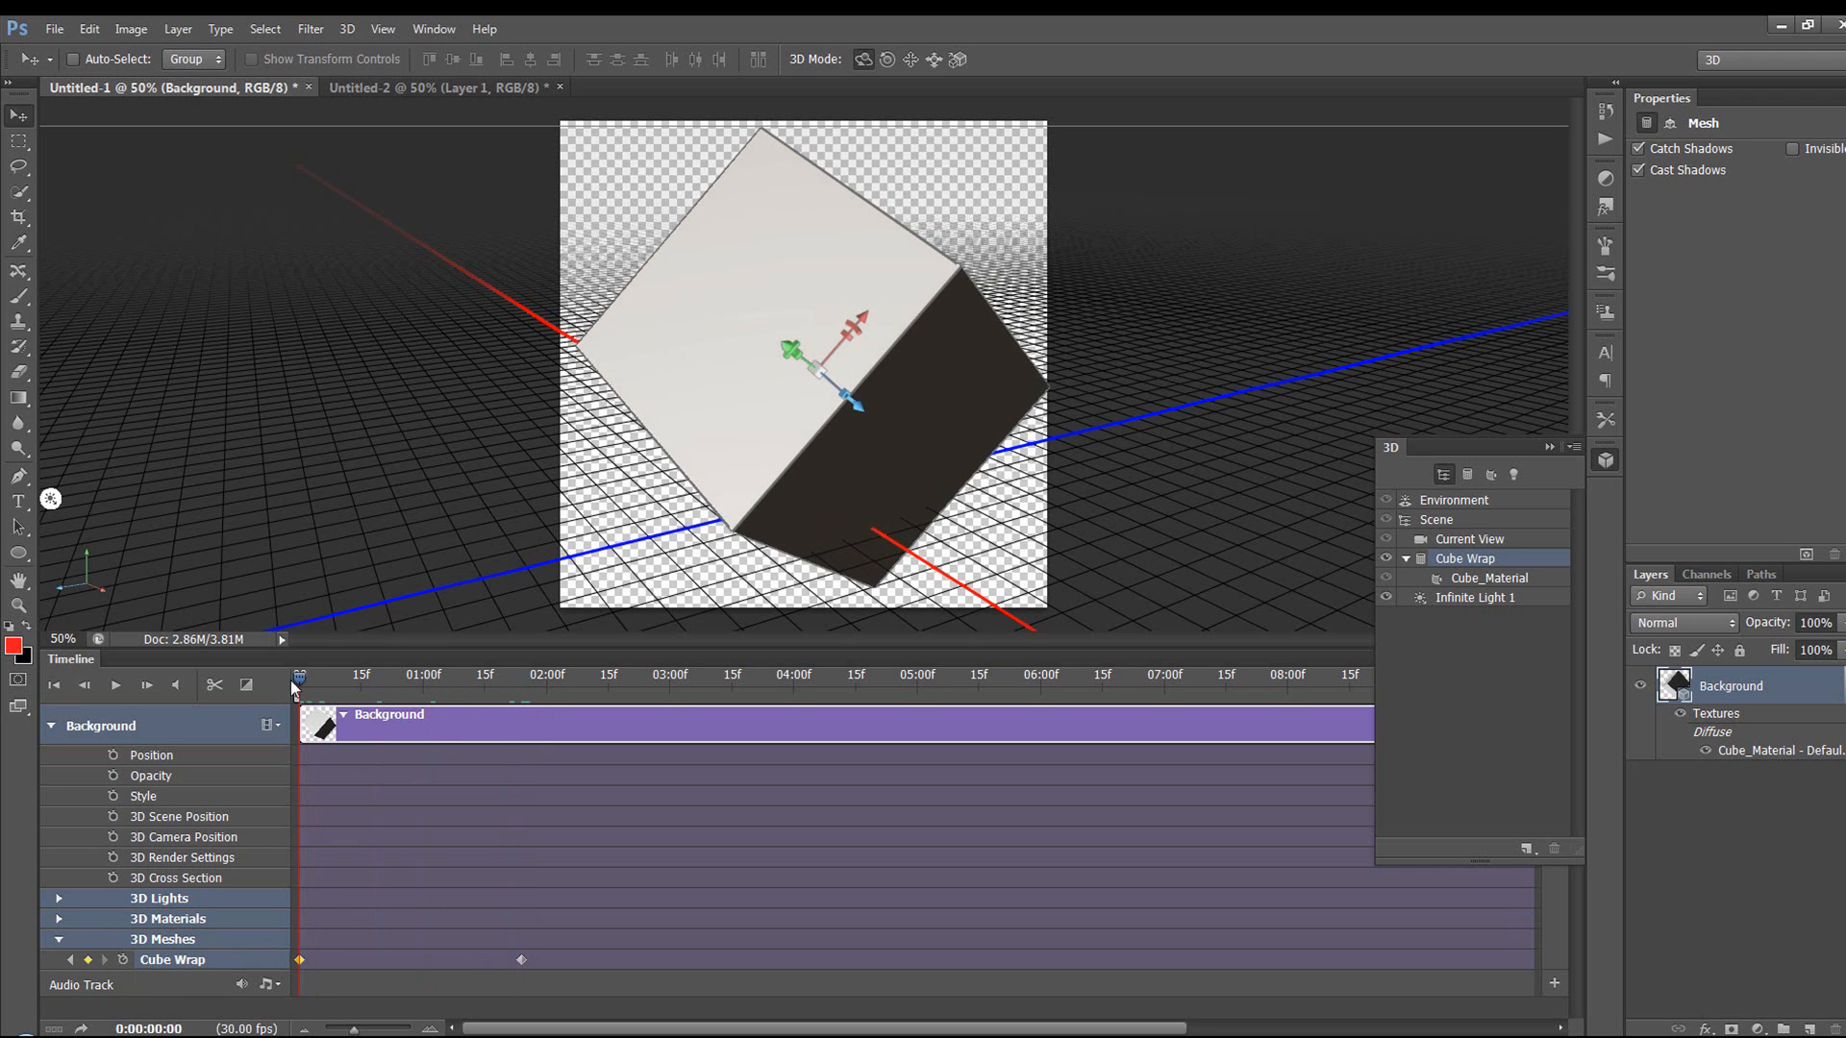
Delete the Cube Wrap mesh keyframes and show the Cube_Material track under 3D Materials
{"action": "left_click_drag", "start_coordinate": [415, 701], "coordinate": [369, 706]}
{"action": "key", "text": "Delete"}
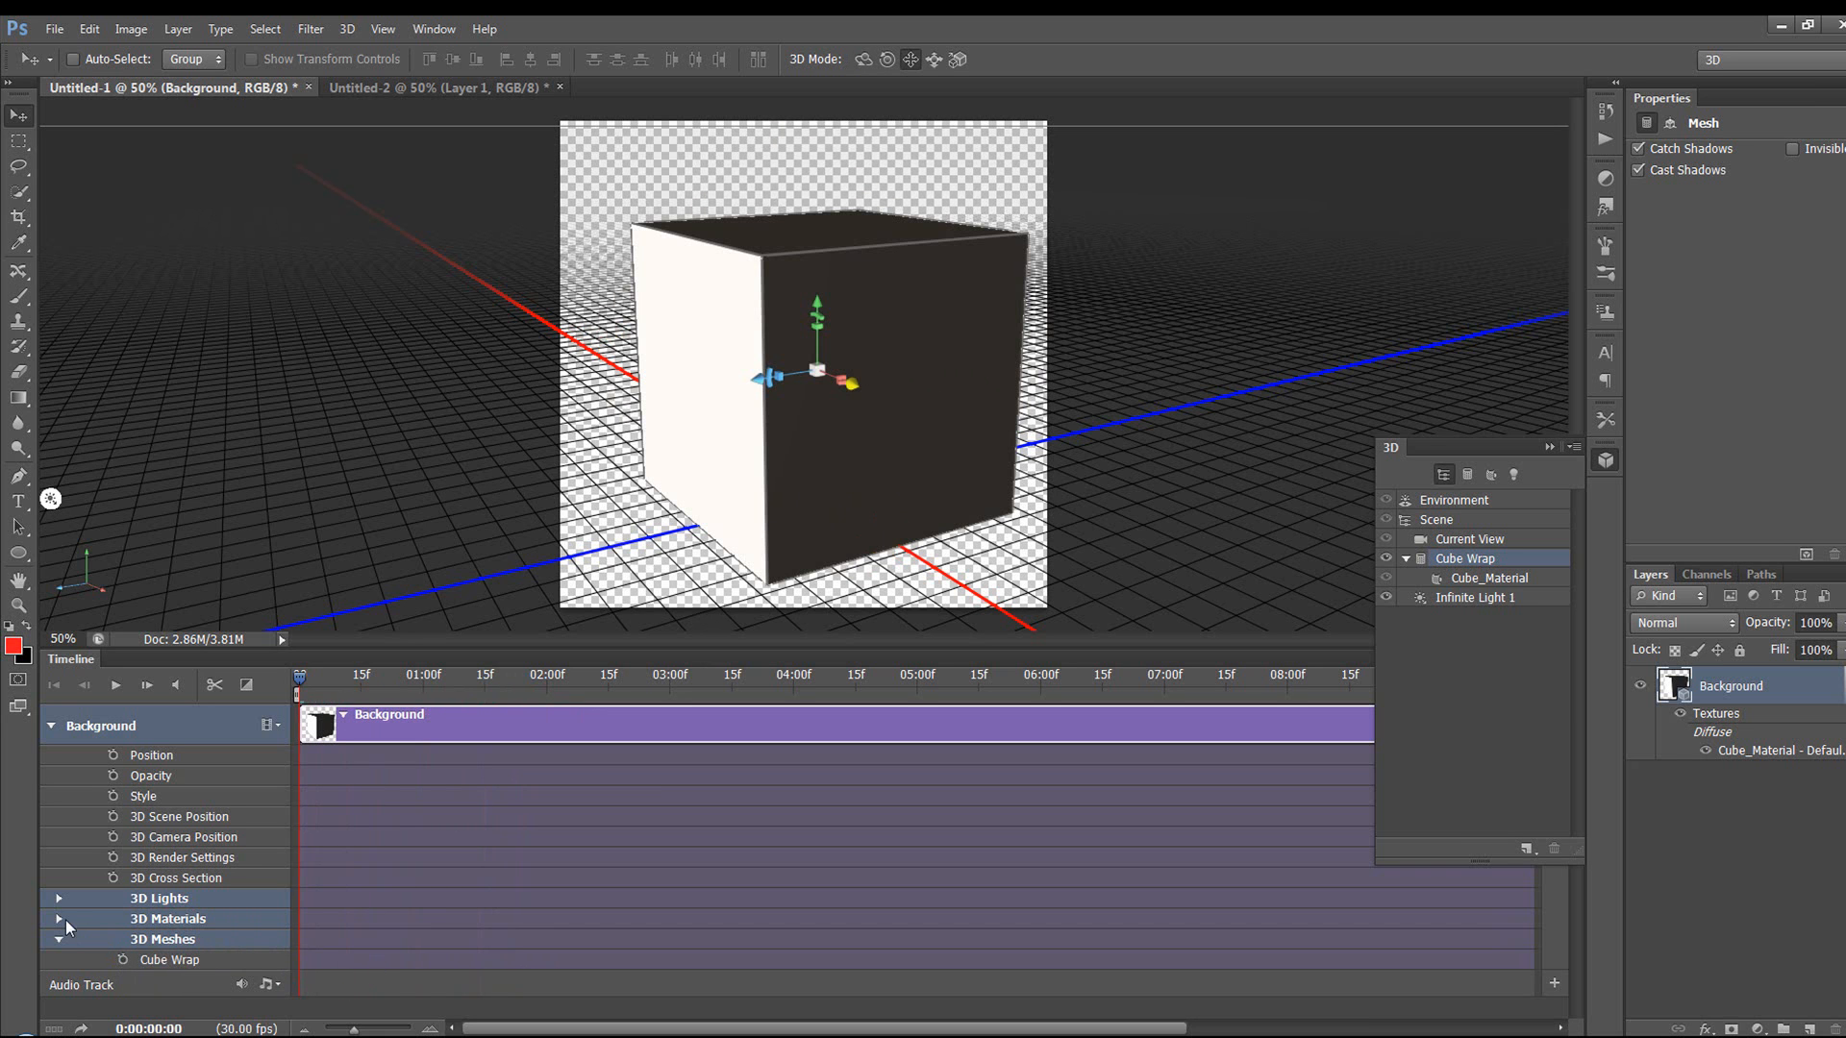
{"action": "left_click", "coordinate": [58, 940]}
{"action": "left_click", "coordinate": [57, 919]}
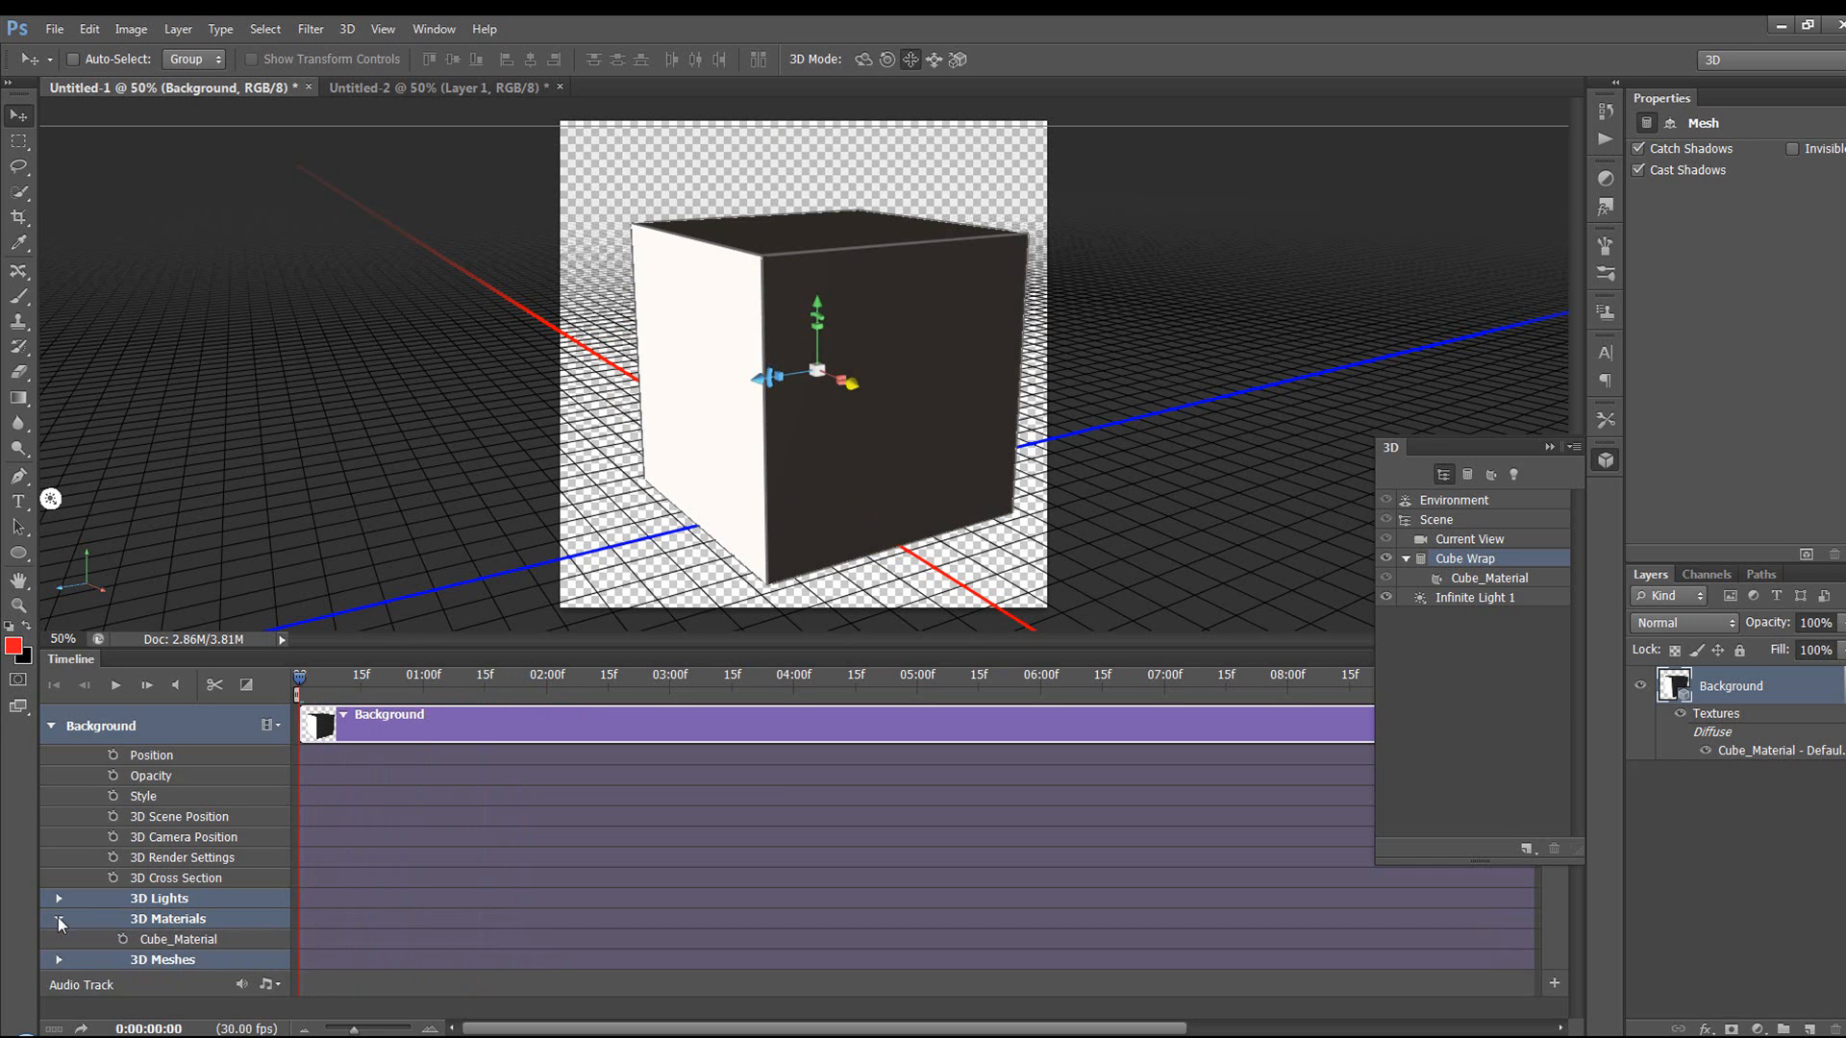
Create a new 1000 × 1000 px white RGB bump texture for Cube_Material
{"action": "left_click", "coordinate": [1489, 580]}
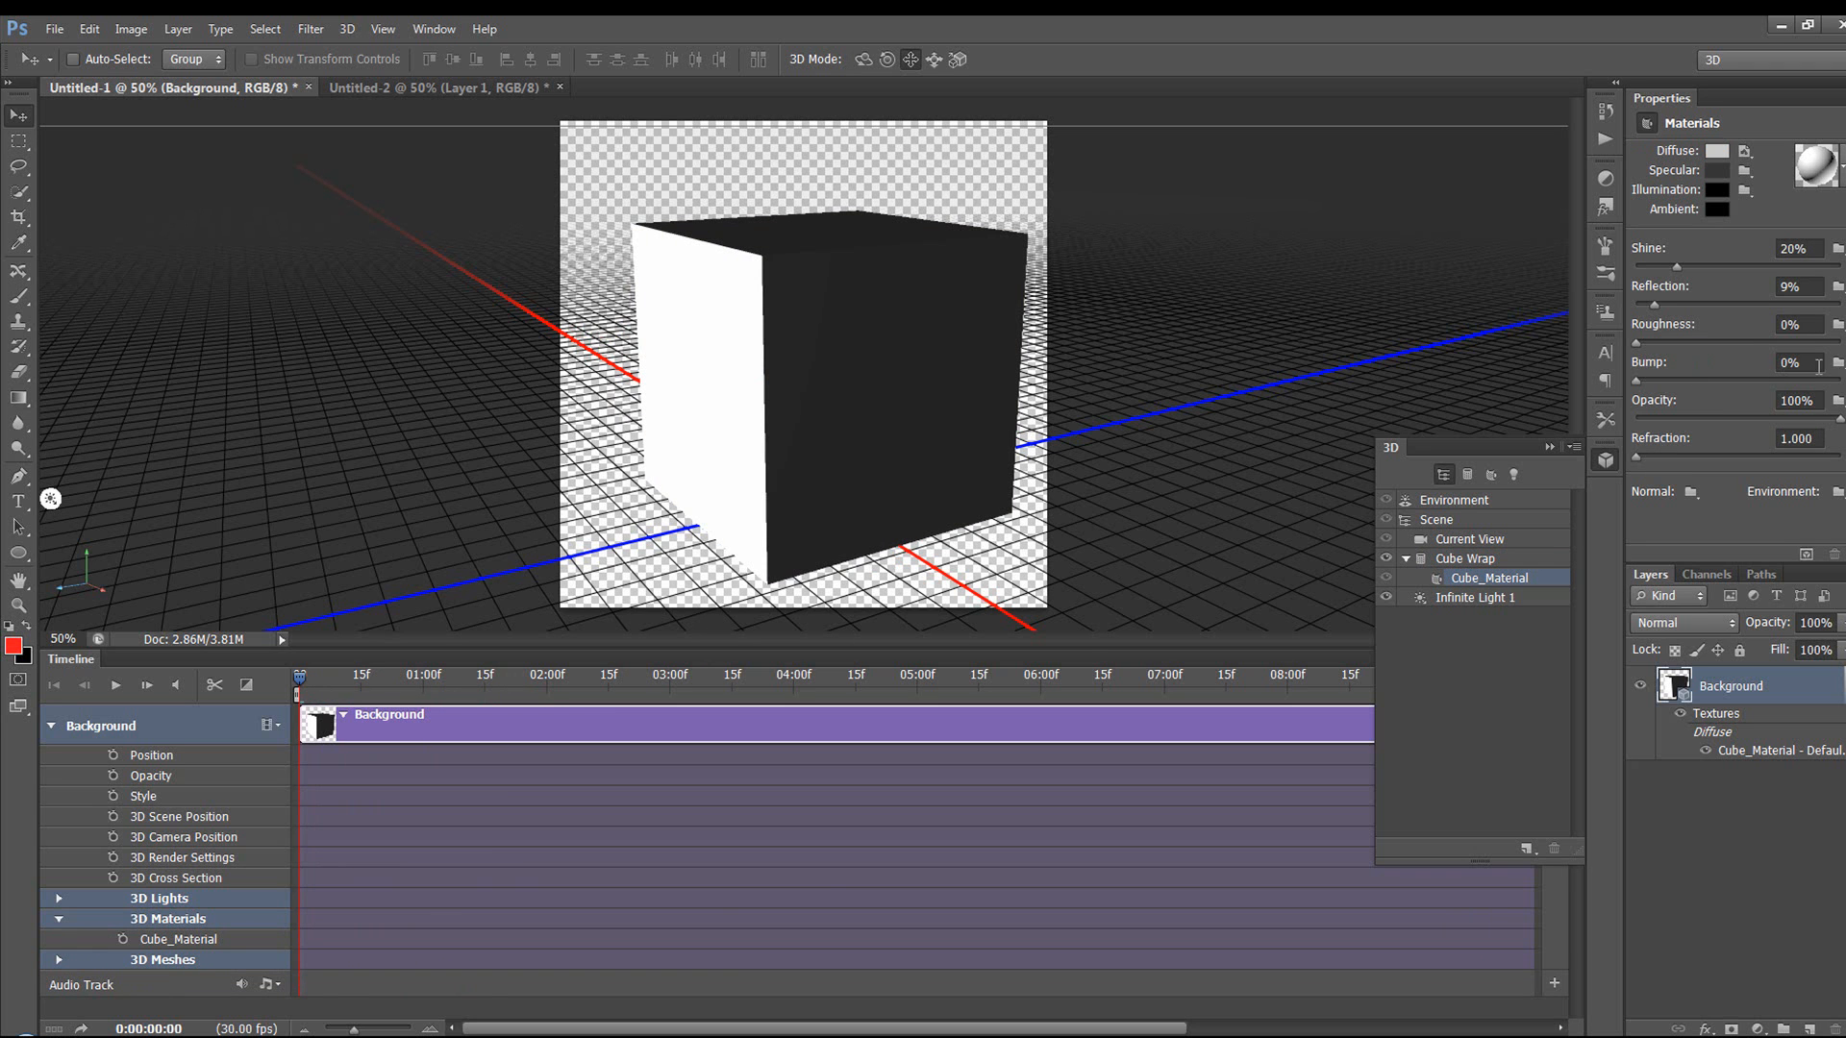
{"action": "left_click", "coordinate": [1836, 365]}
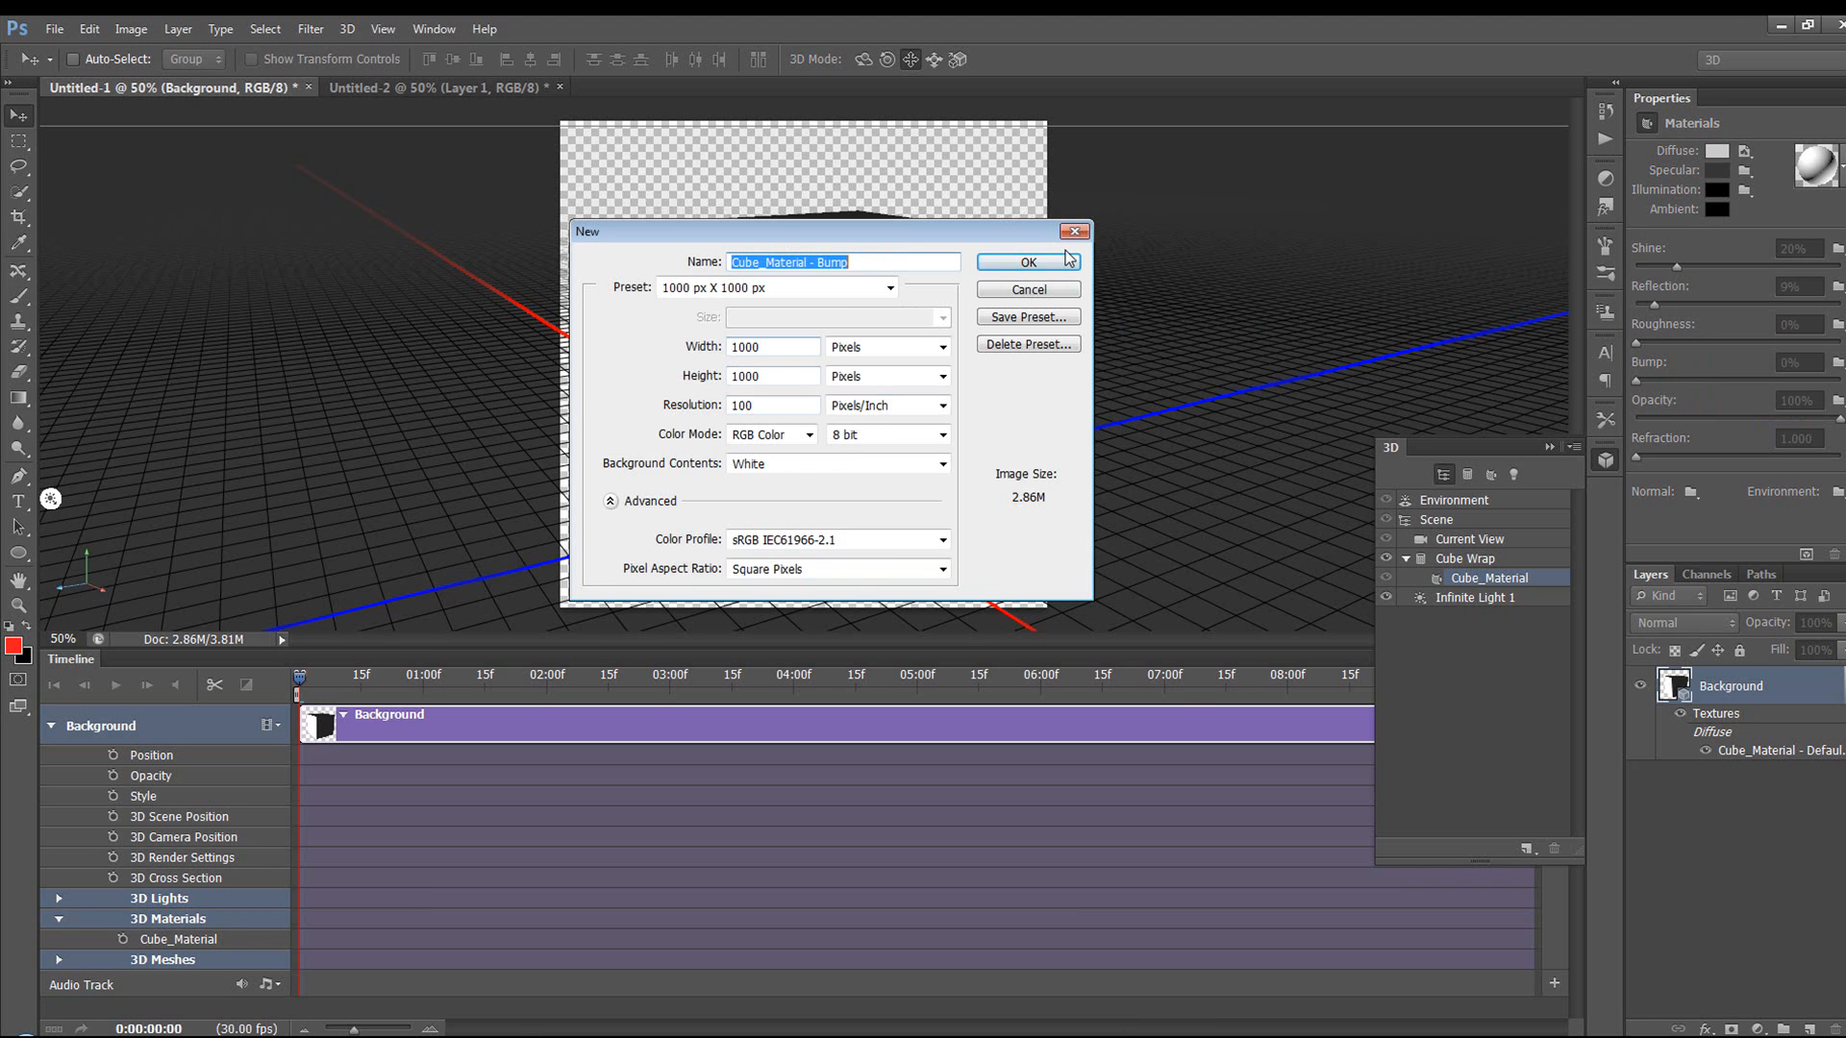
{"action": "left_click", "coordinate": [1054, 267]}
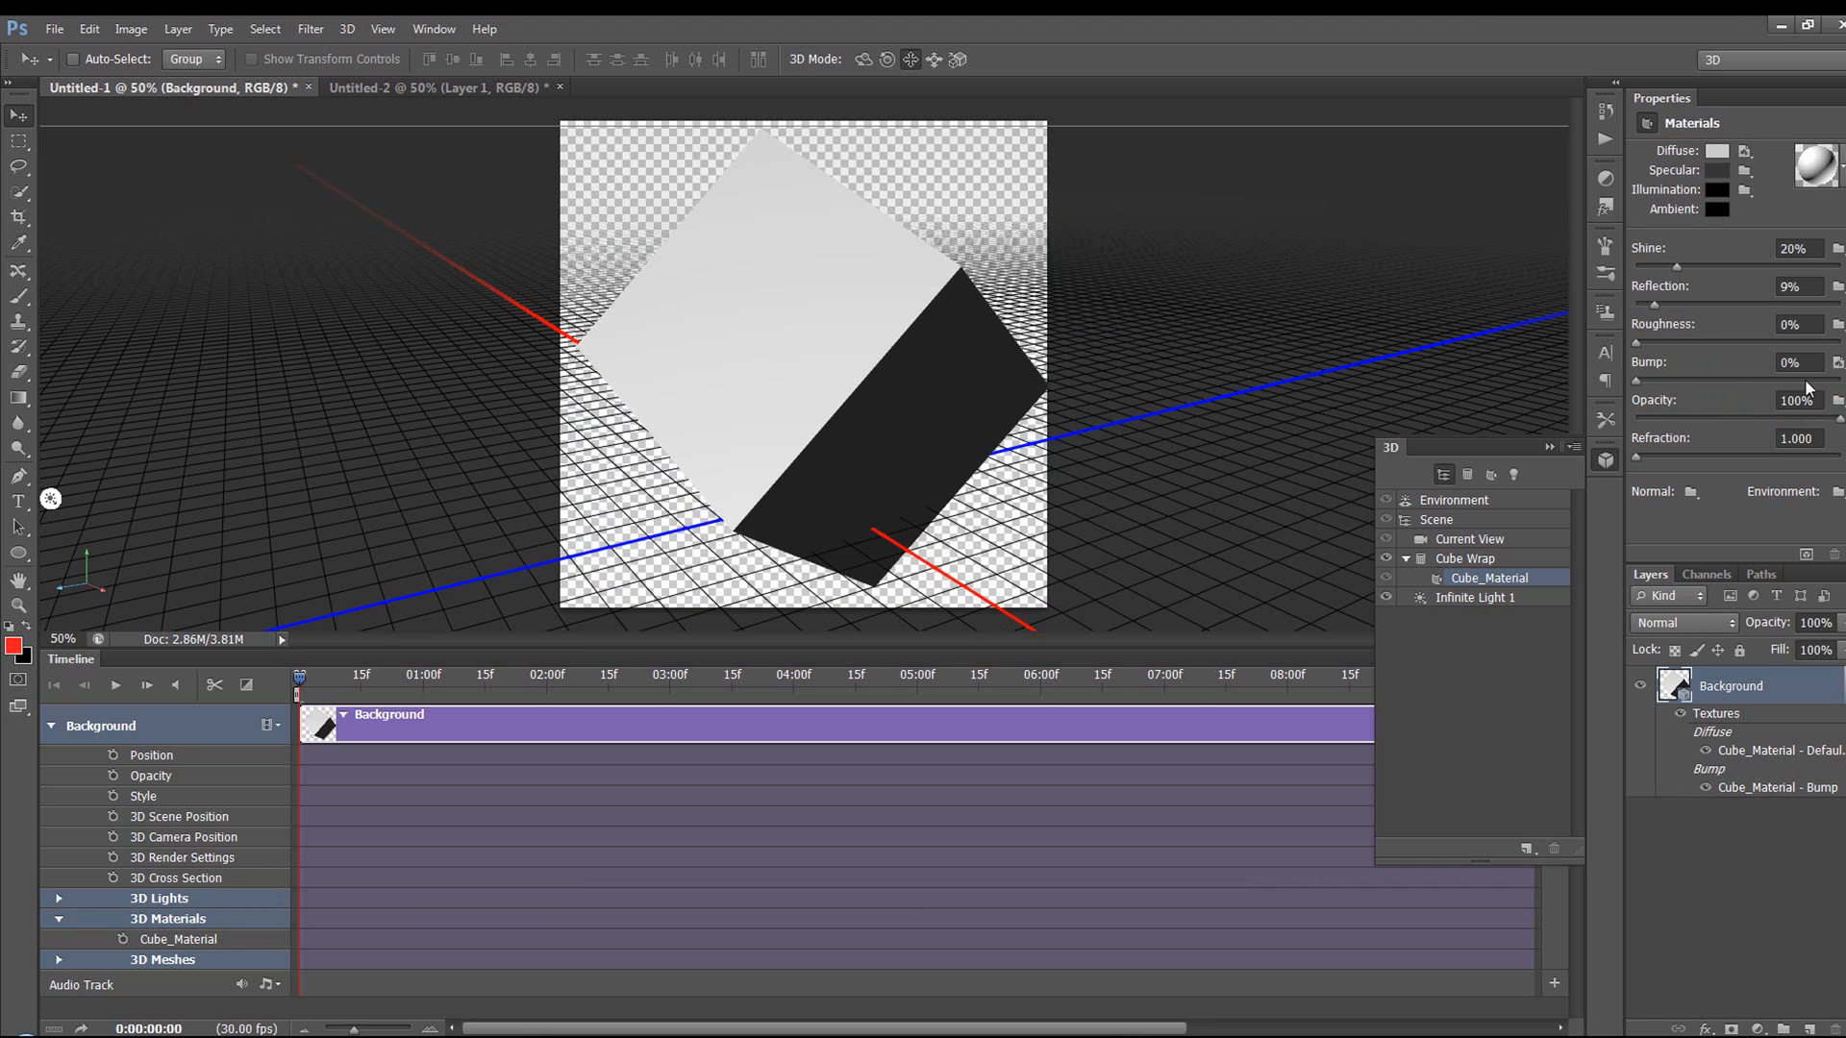
Edit the bump texture by adding 115.37% uniform, monochromatic noise, and save and close the texture file
{"action": "left_click", "coordinate": [1836, 362]}
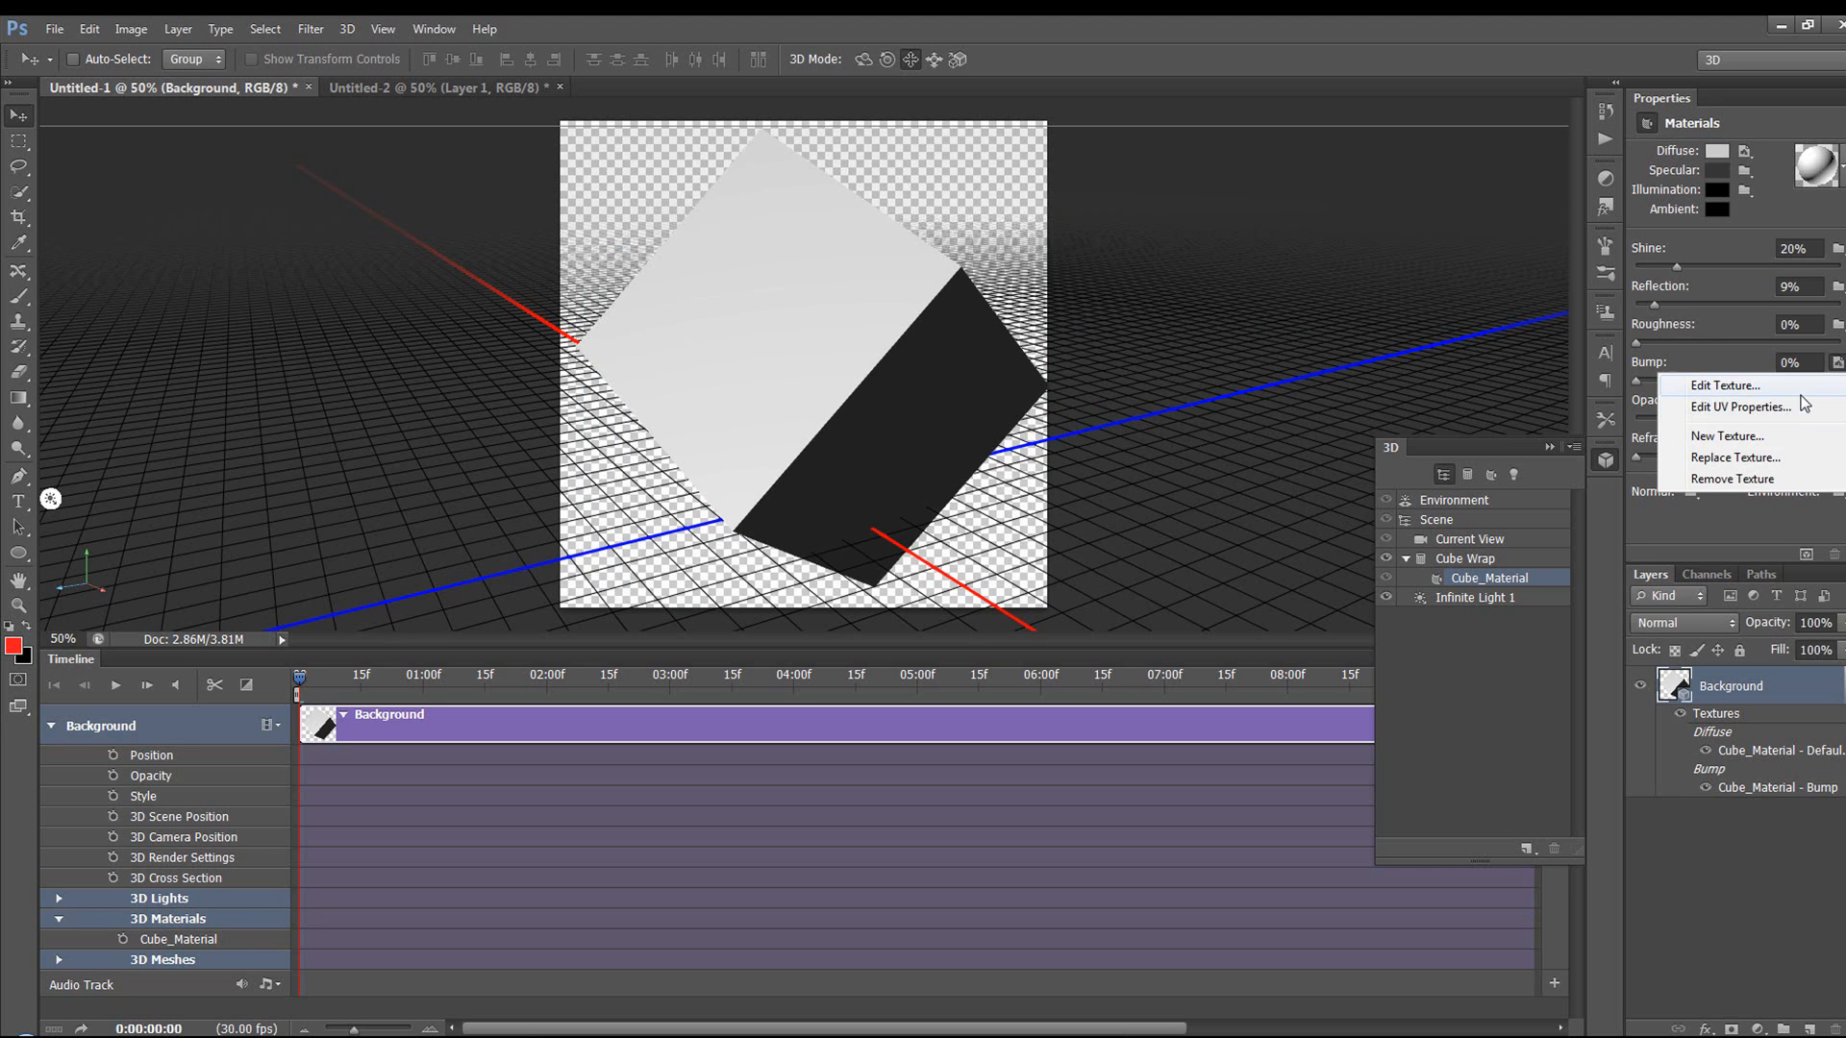
{"action": "left_click", "coordinate": [1706, 375]}
{"action": "left_click", "coordinate": [325, 25]}
{"action": "mouse_move", "coordinate": [459, 305]}
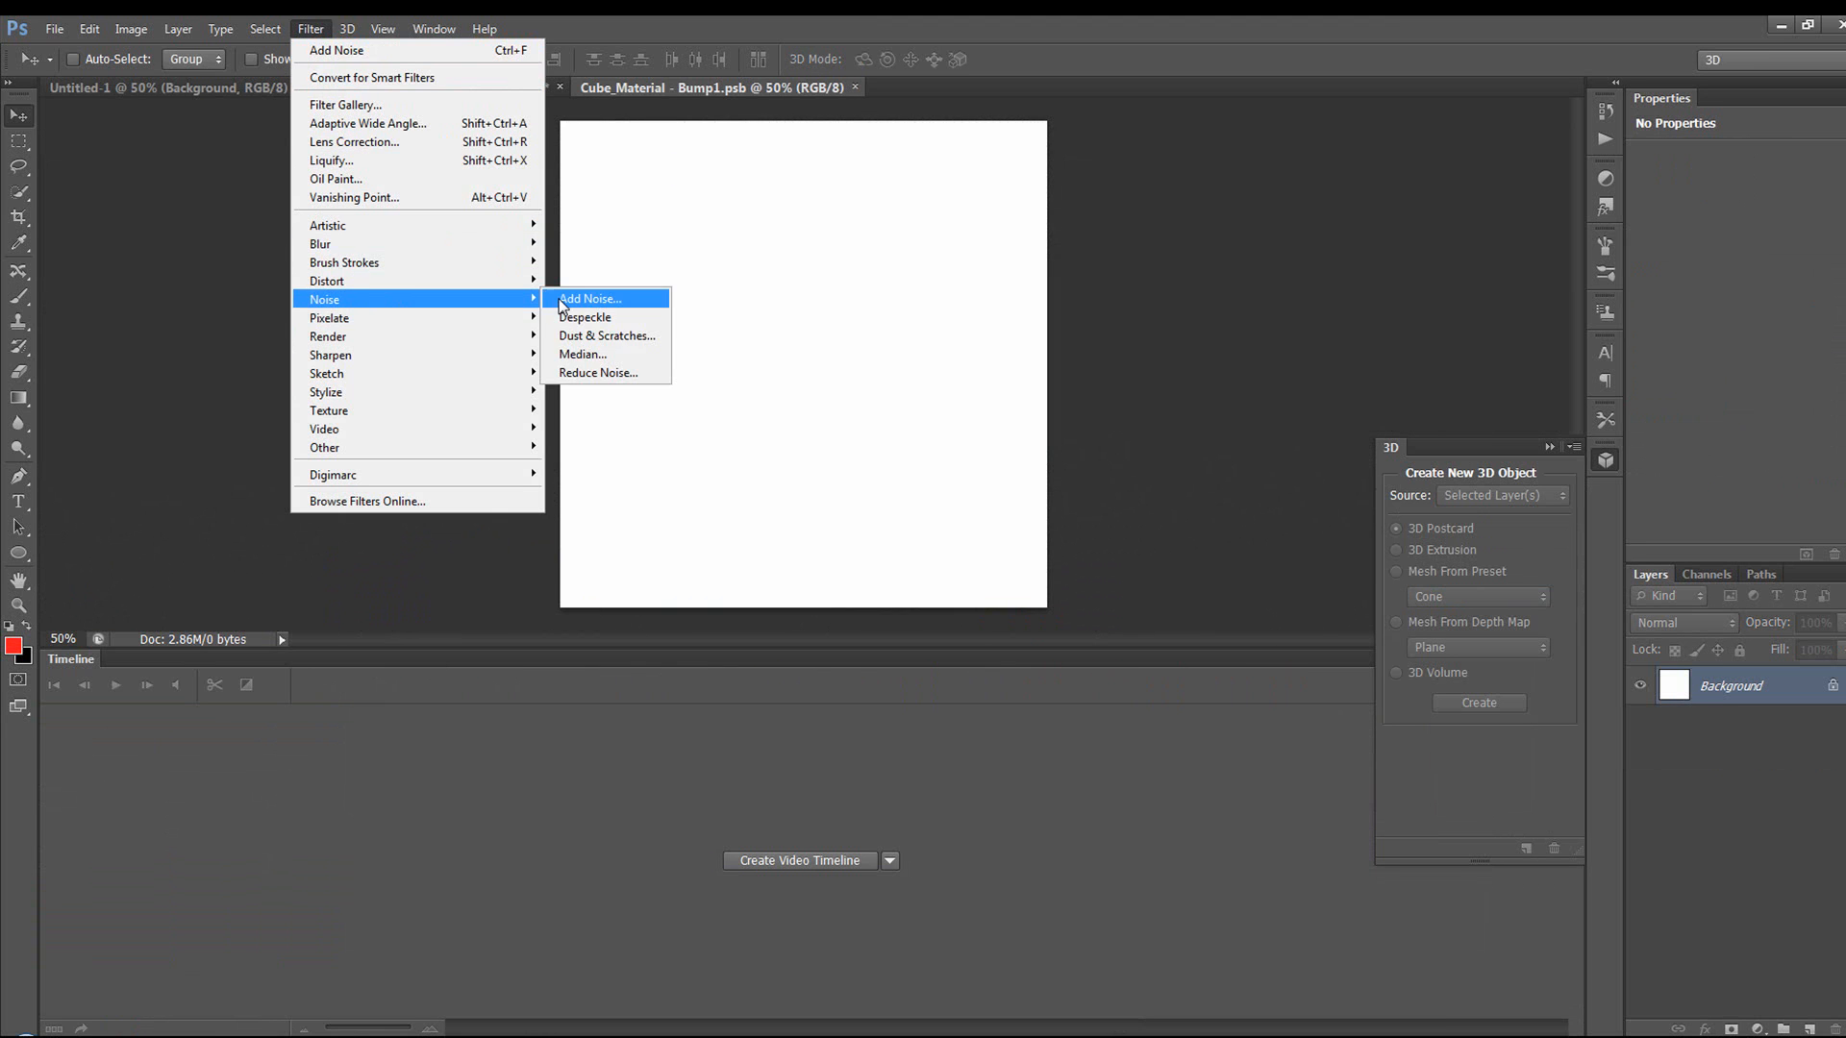
{"action": "left_click", "coordinate": [559, 302]}
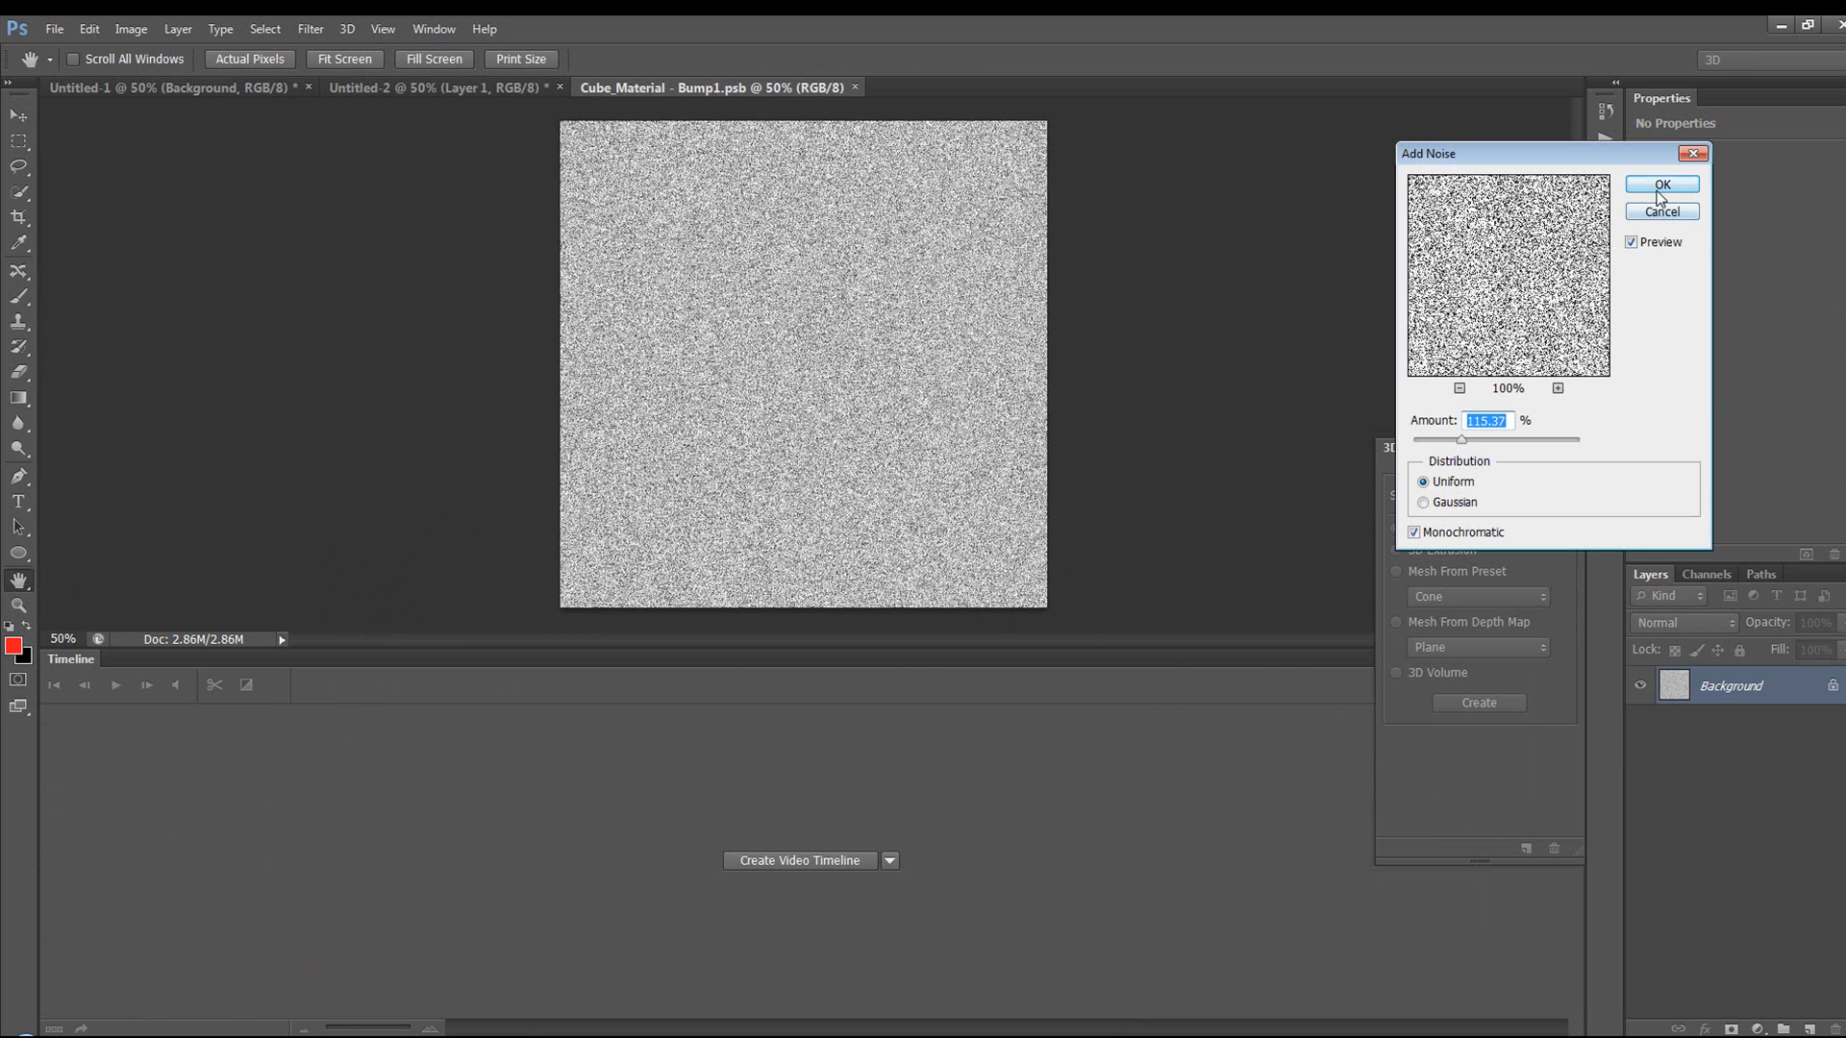
{"action": "left_click", "coordinate": [1661, 185]}
{"action": "left_click", "coordinate": [863, 87]}
{"action": "left_click", "coordinate": [819, 411]}
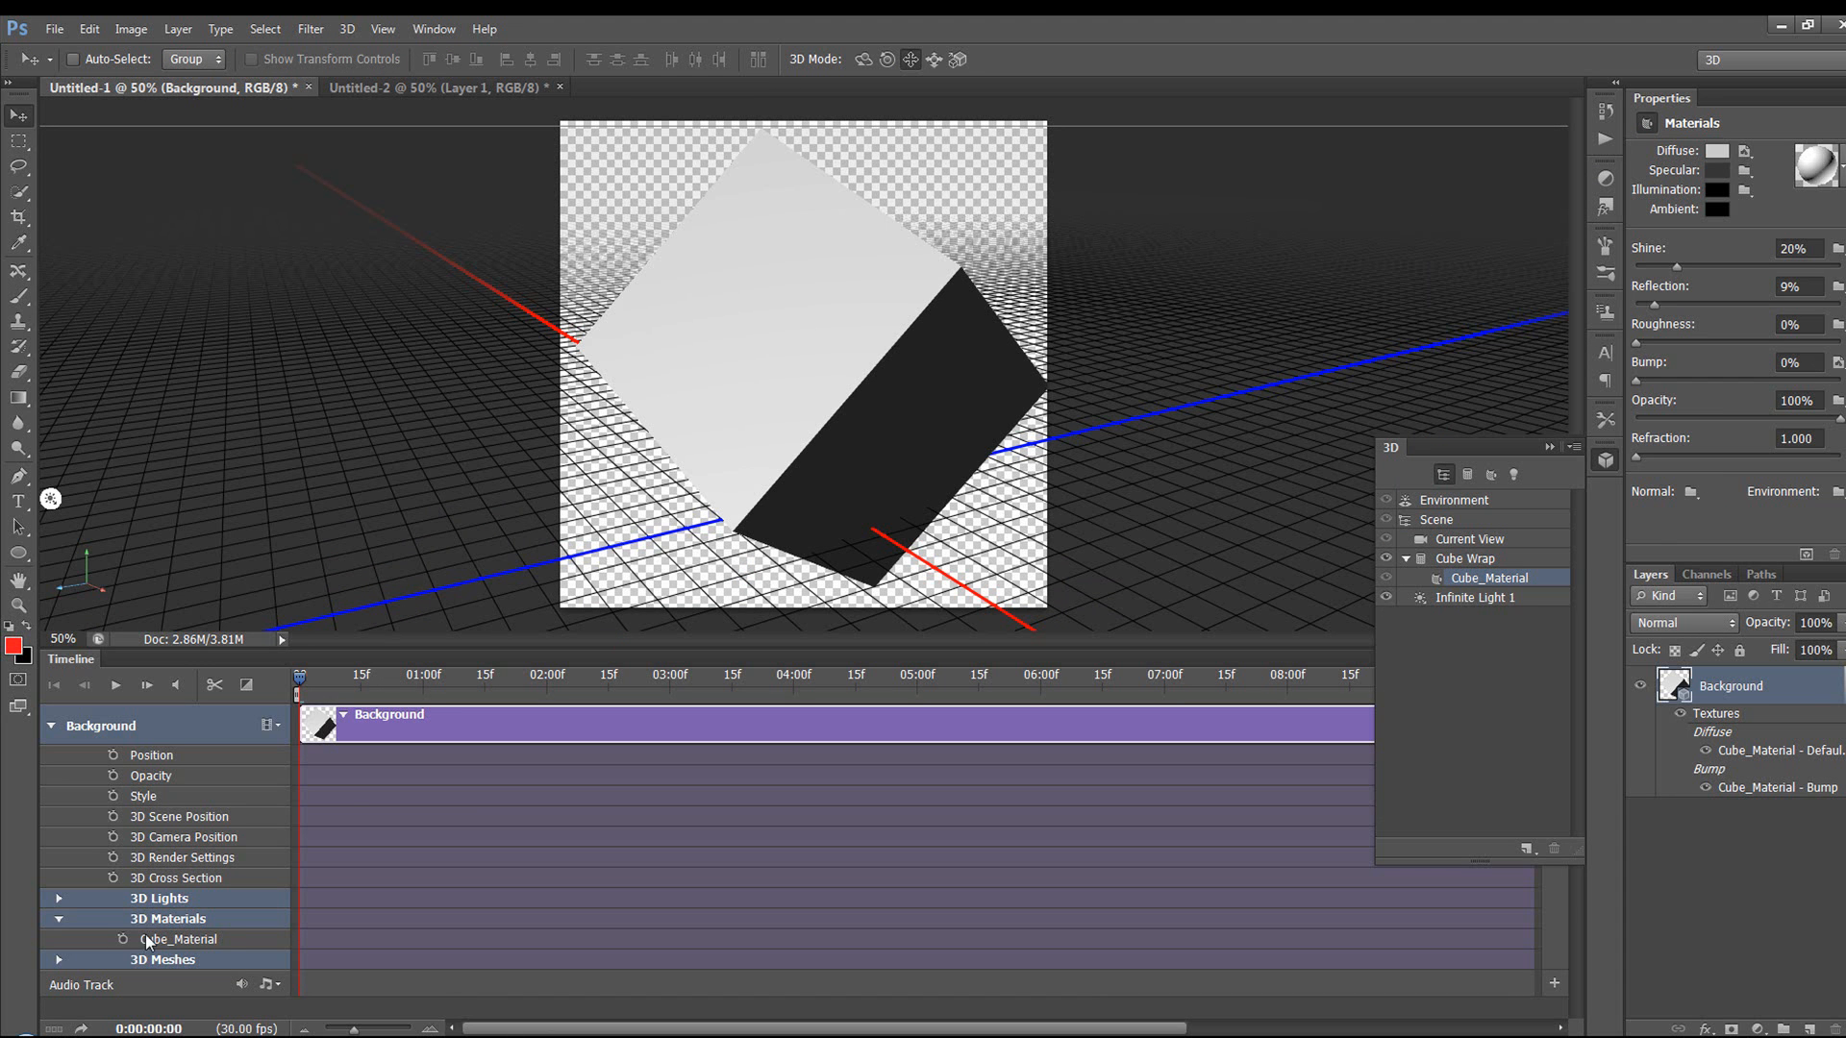
Start a Cube_Material keyframe at time zero, set Bump to 50% at 0:00:01:25, and scrub back to 0:00:01:10
{"action": "left_click", "coordinate": [124, 940]}
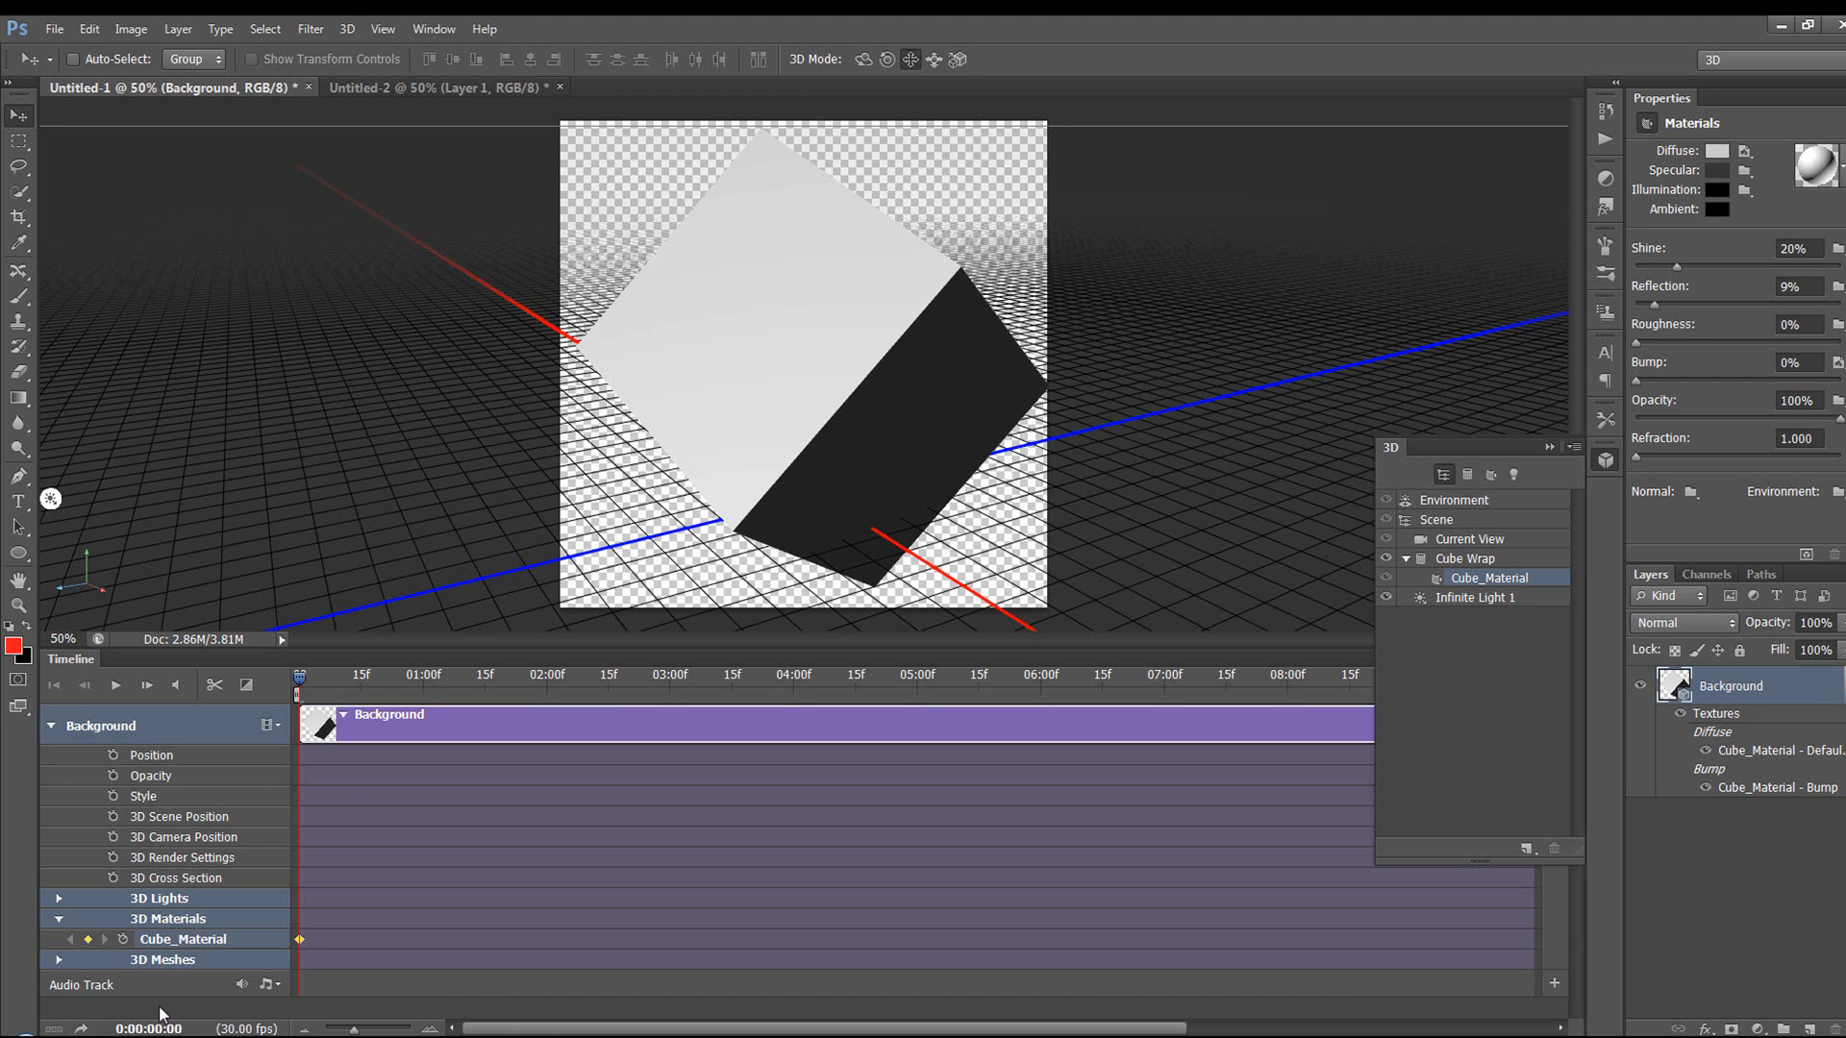
{"action": "left_click_drag", "start_coordinate": [329, 689], "coordinate": [528, 700]}
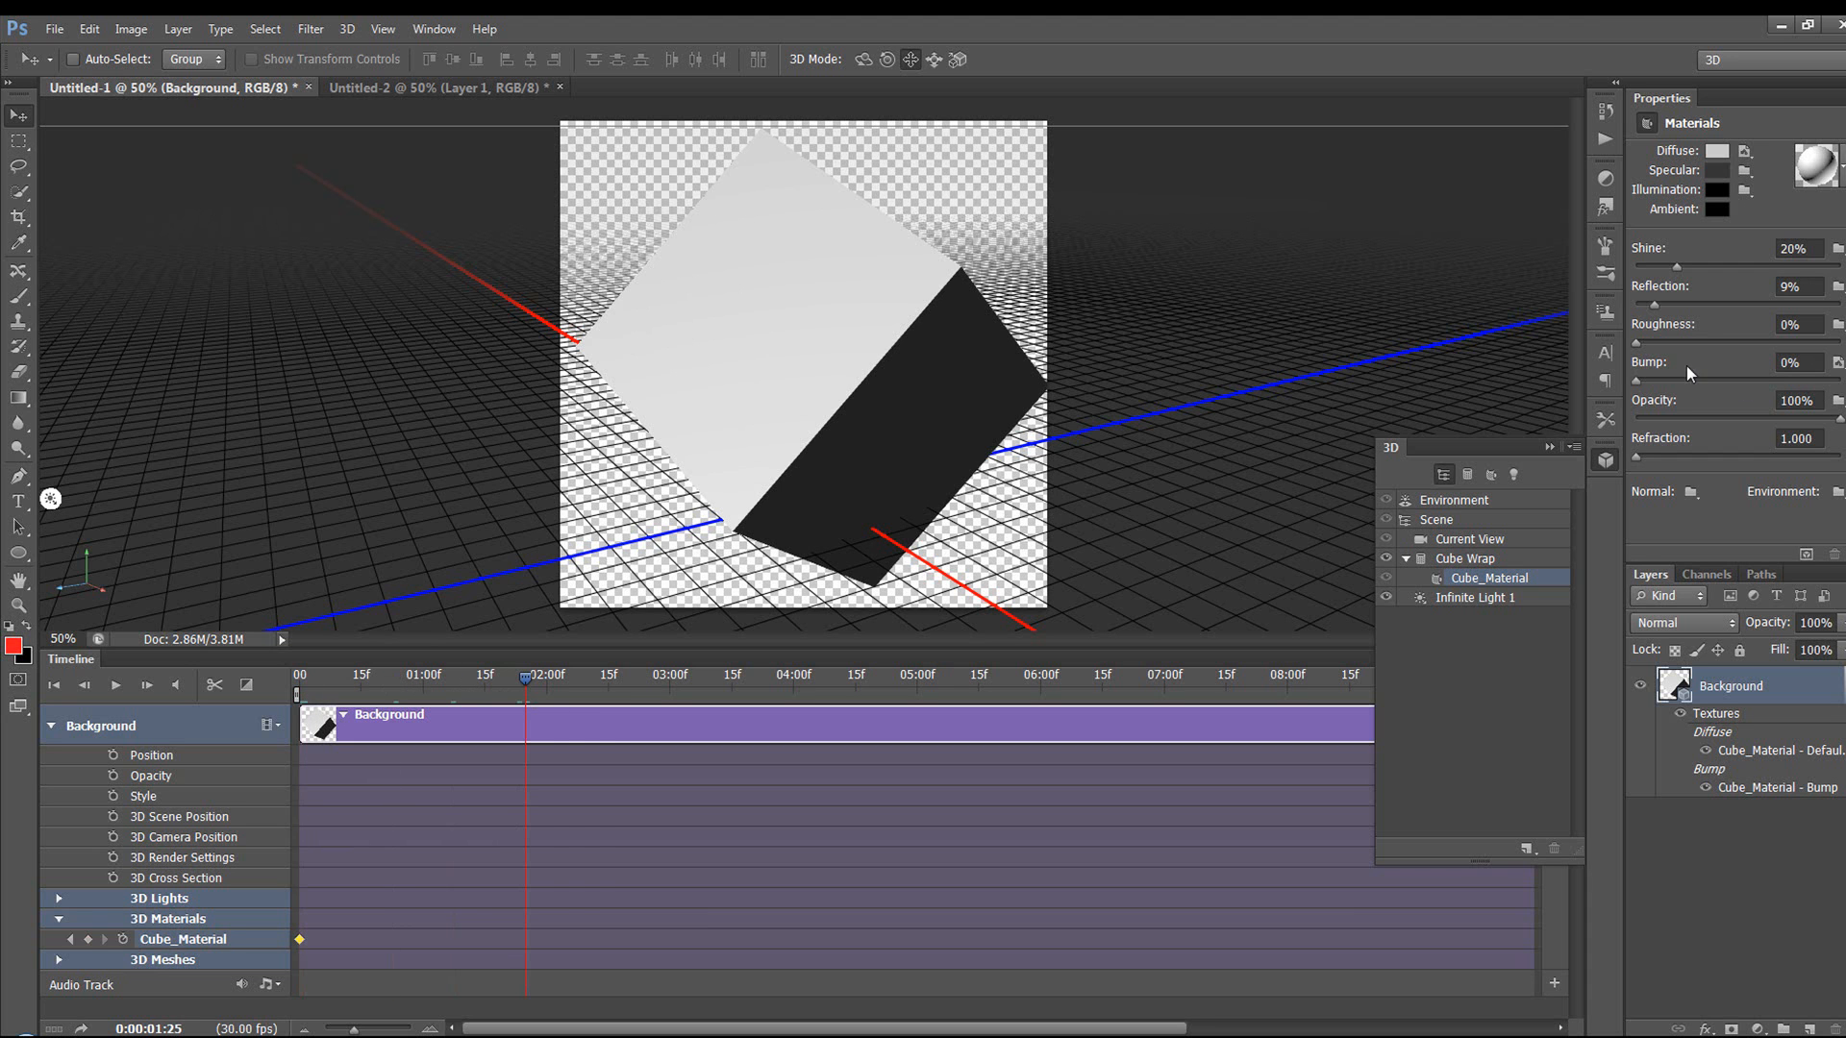
{"action": "left_click_drag", "start_coordinate": [1644, 366], "coordinate": [1697, 363]}
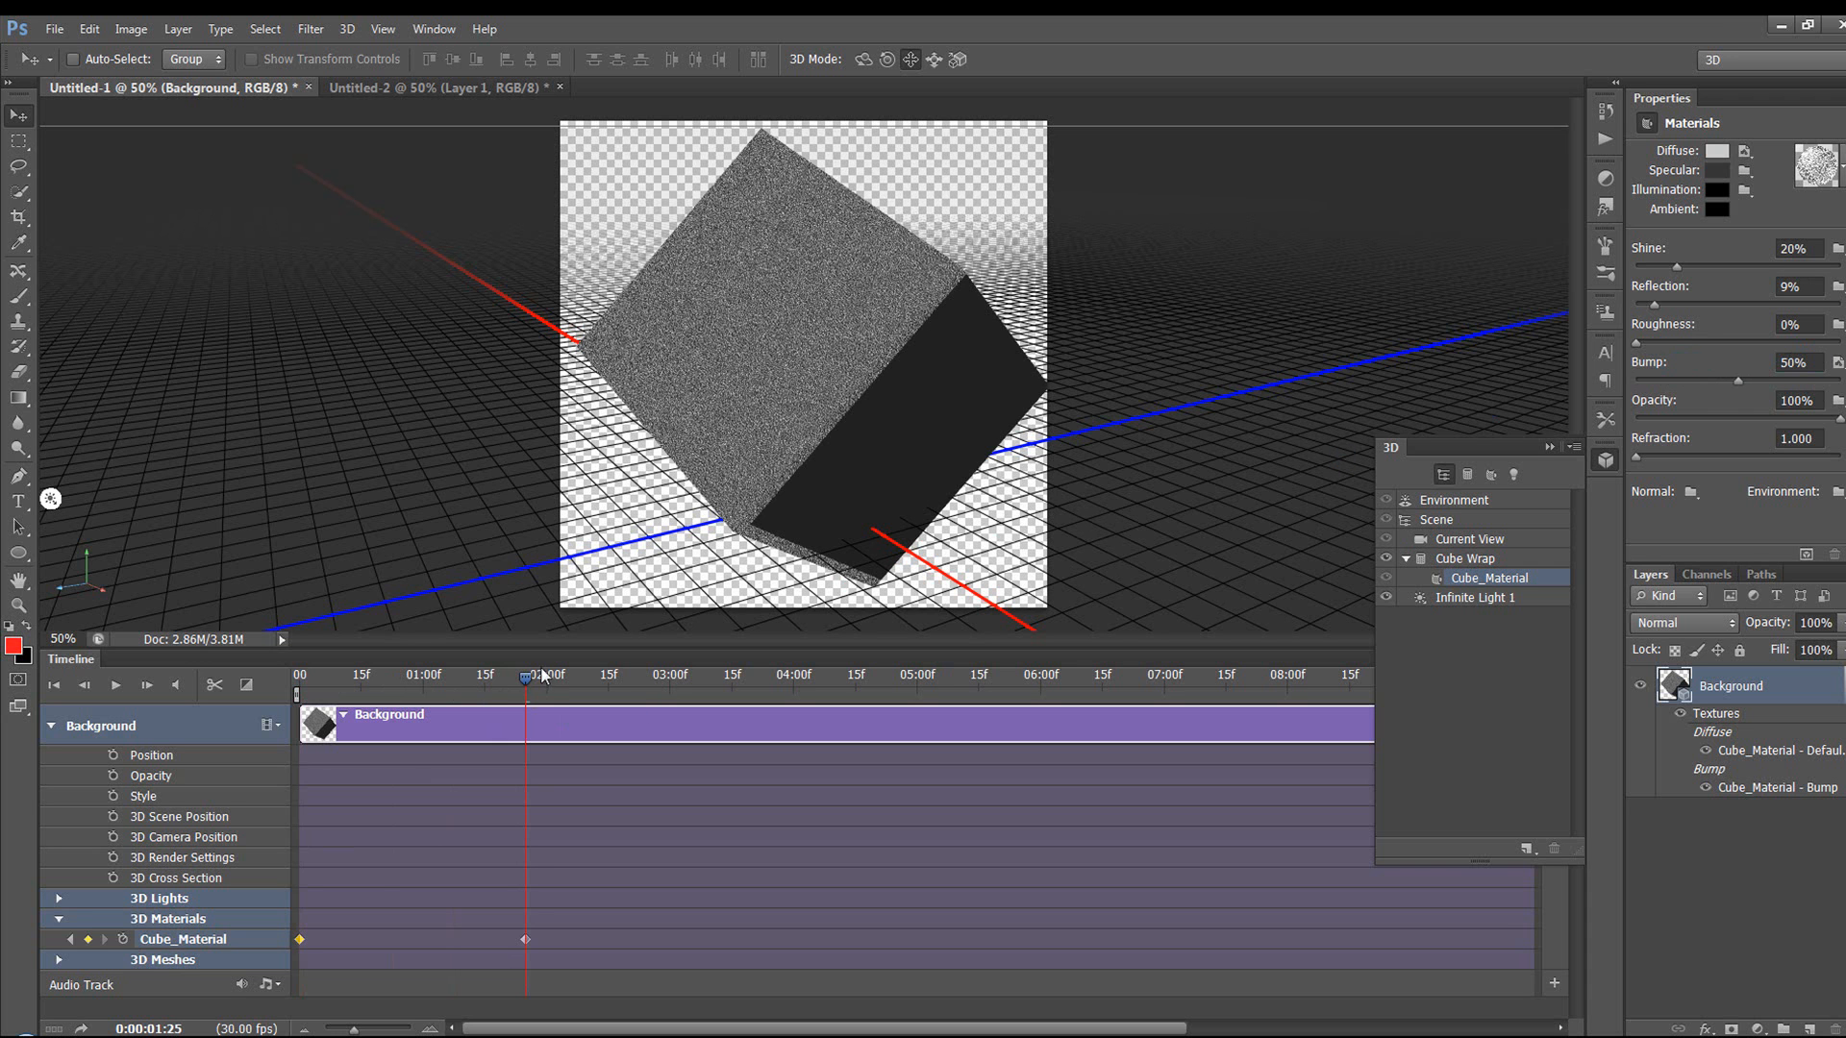
{"action": "left_click_drag", "start_coordinate": [524, 682], "coordinate": [458, 691]}
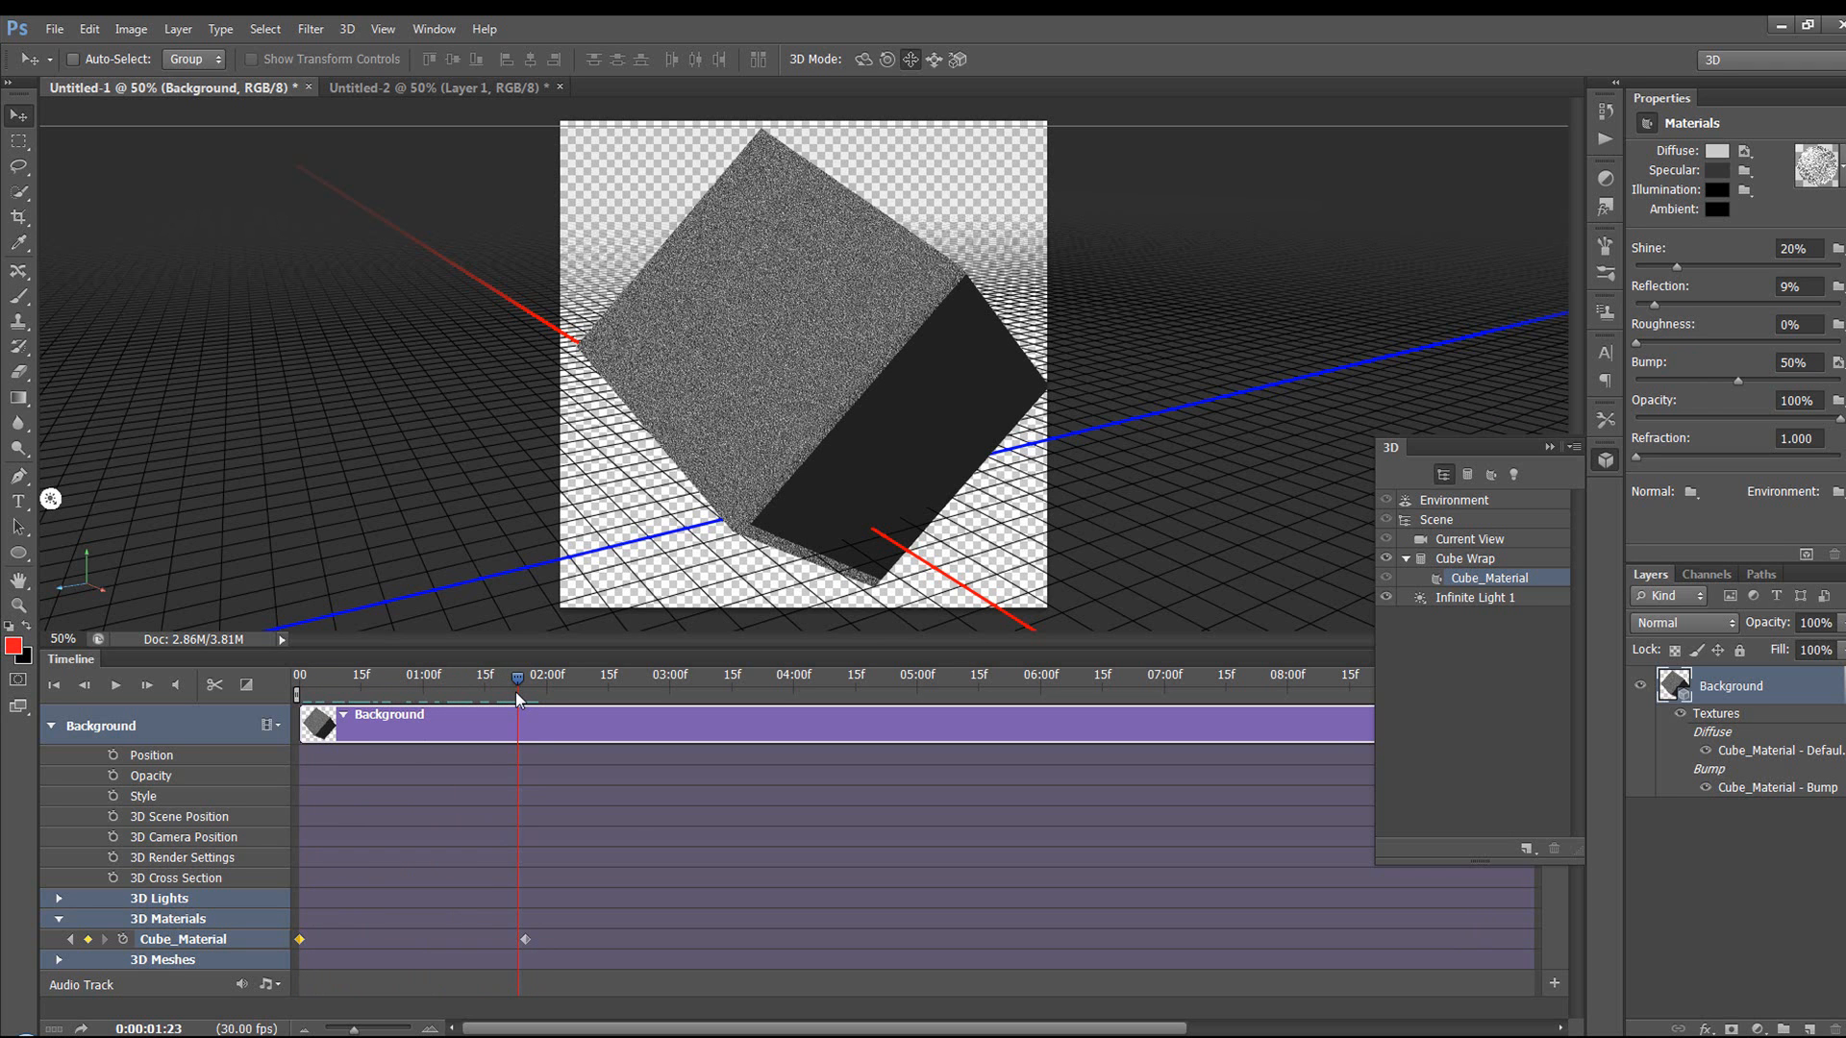
{"action": "left_click_drag", "start_coordinate": [516, 690], "coordinate": [464, 691]}
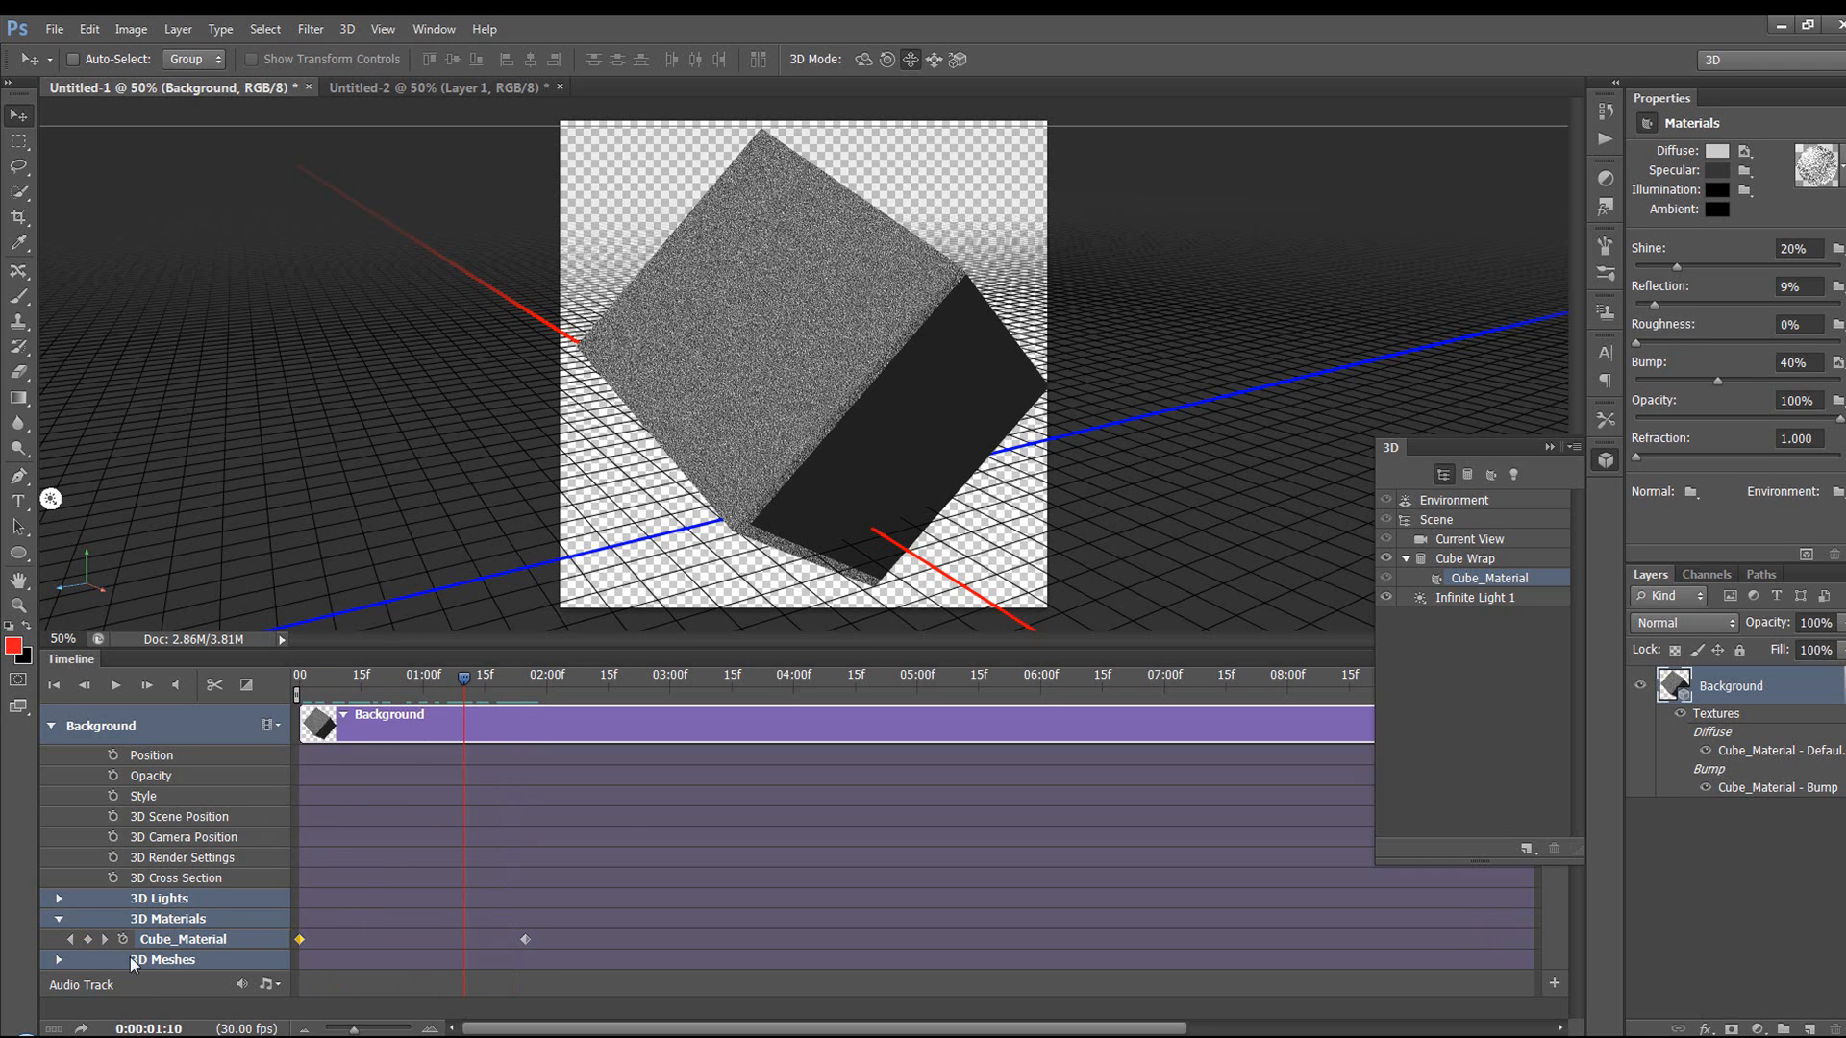
Show the 3D Lights track in the timeline and set Cube_Material's Bump to 0% at time zero
{"action": "left_click", "coordinate": [59, 920]}
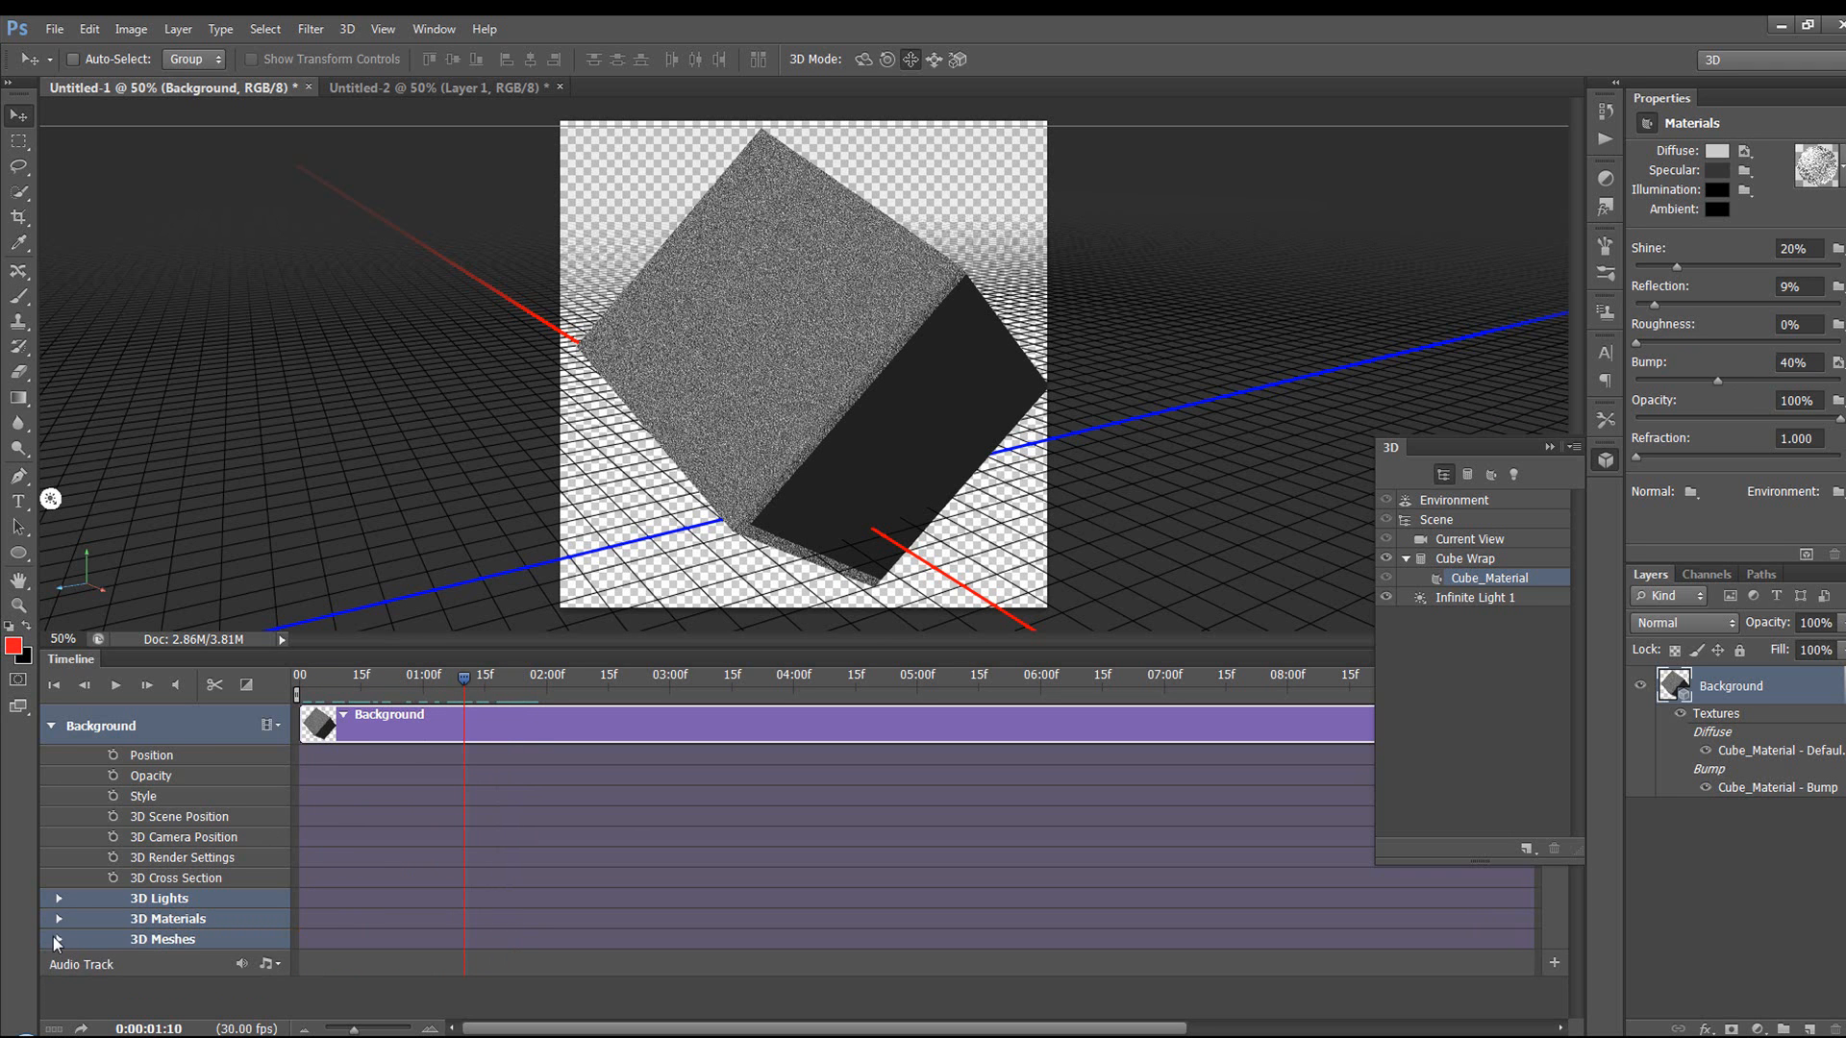
{"action": "left_click", "coordinate": [58, 899]}
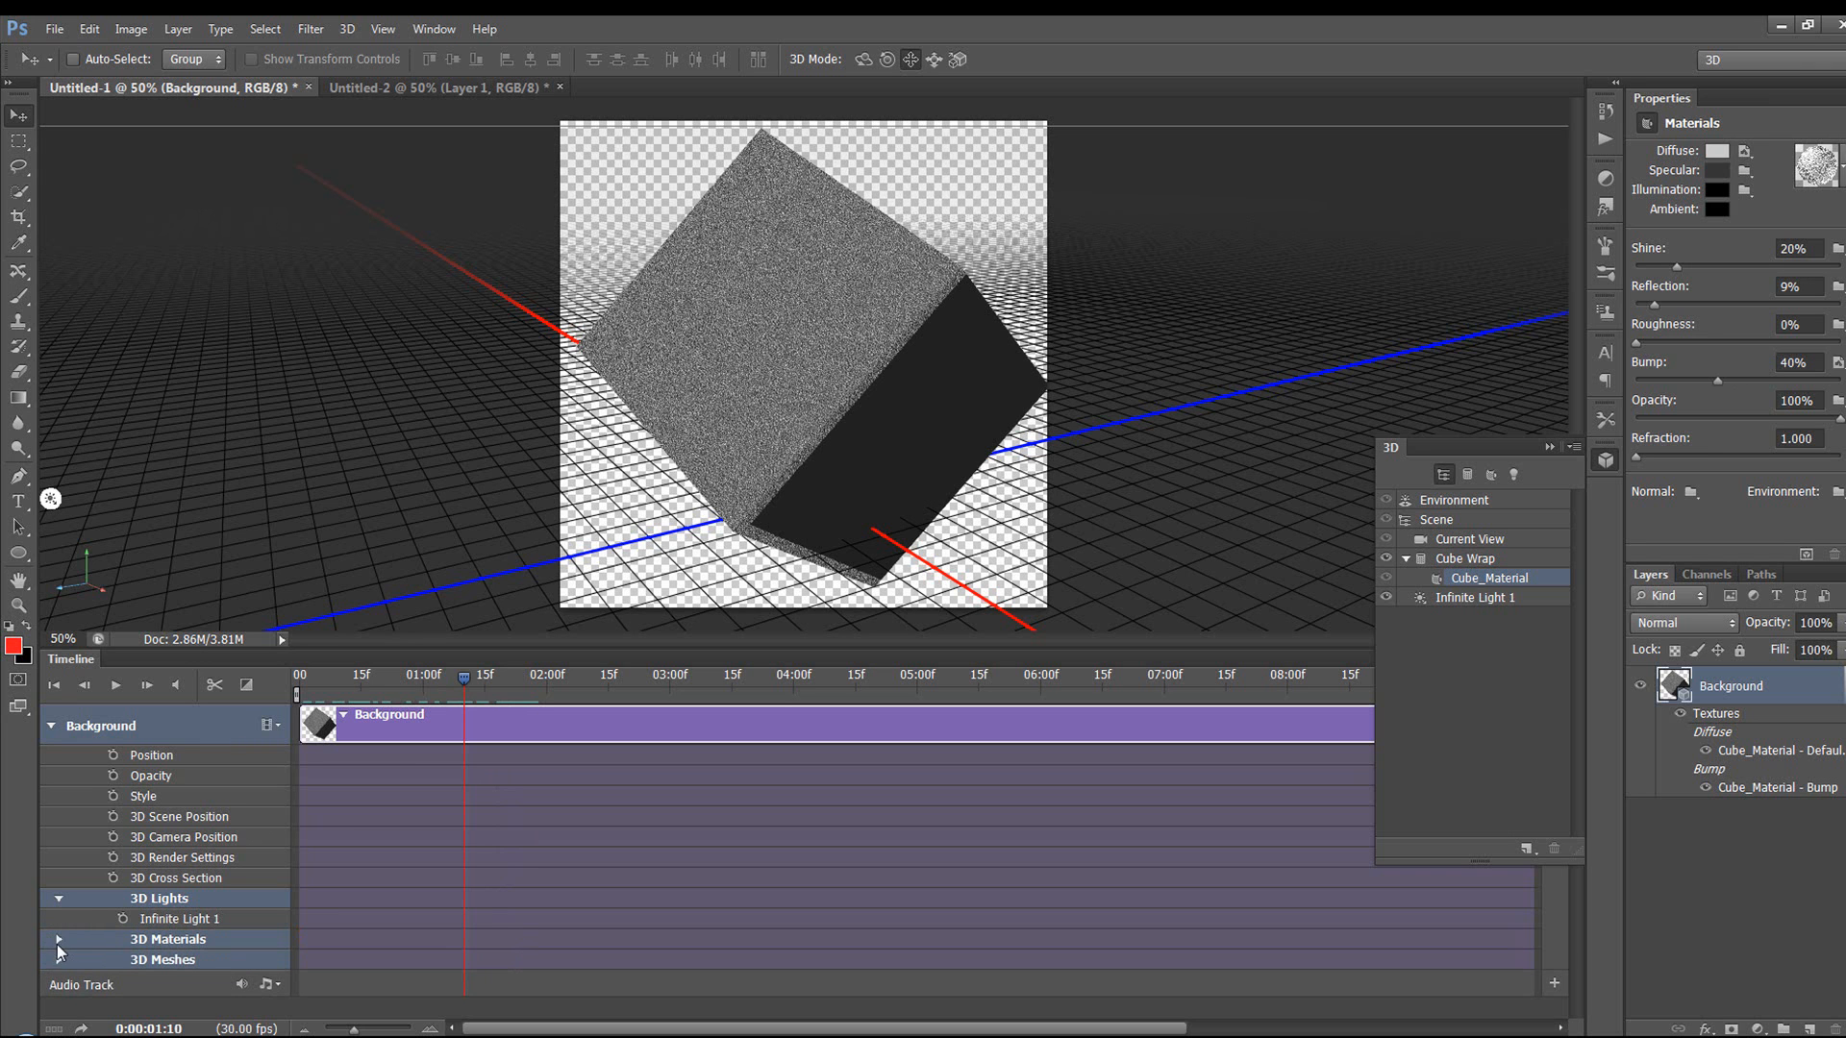
{"action": "left_click", "coordinate": [300, 685]}
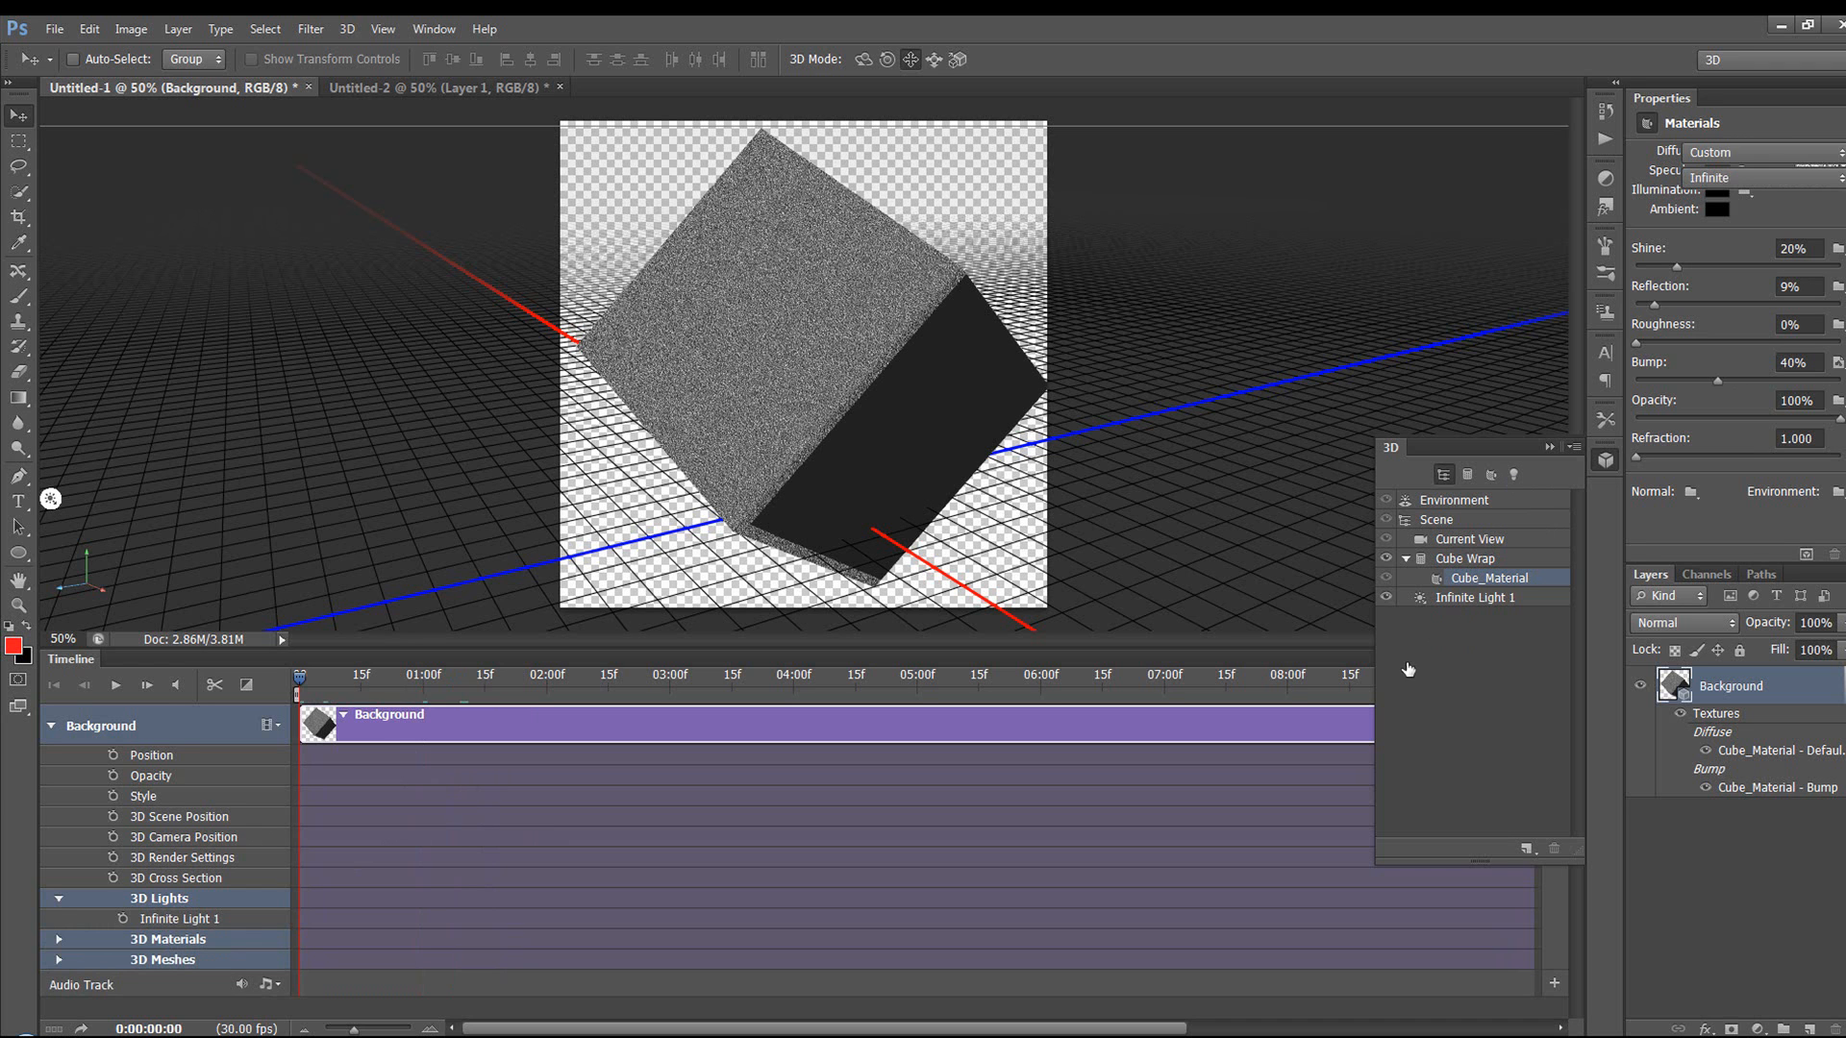
{"action": "left_click", "coordinate": [1454, 598]}
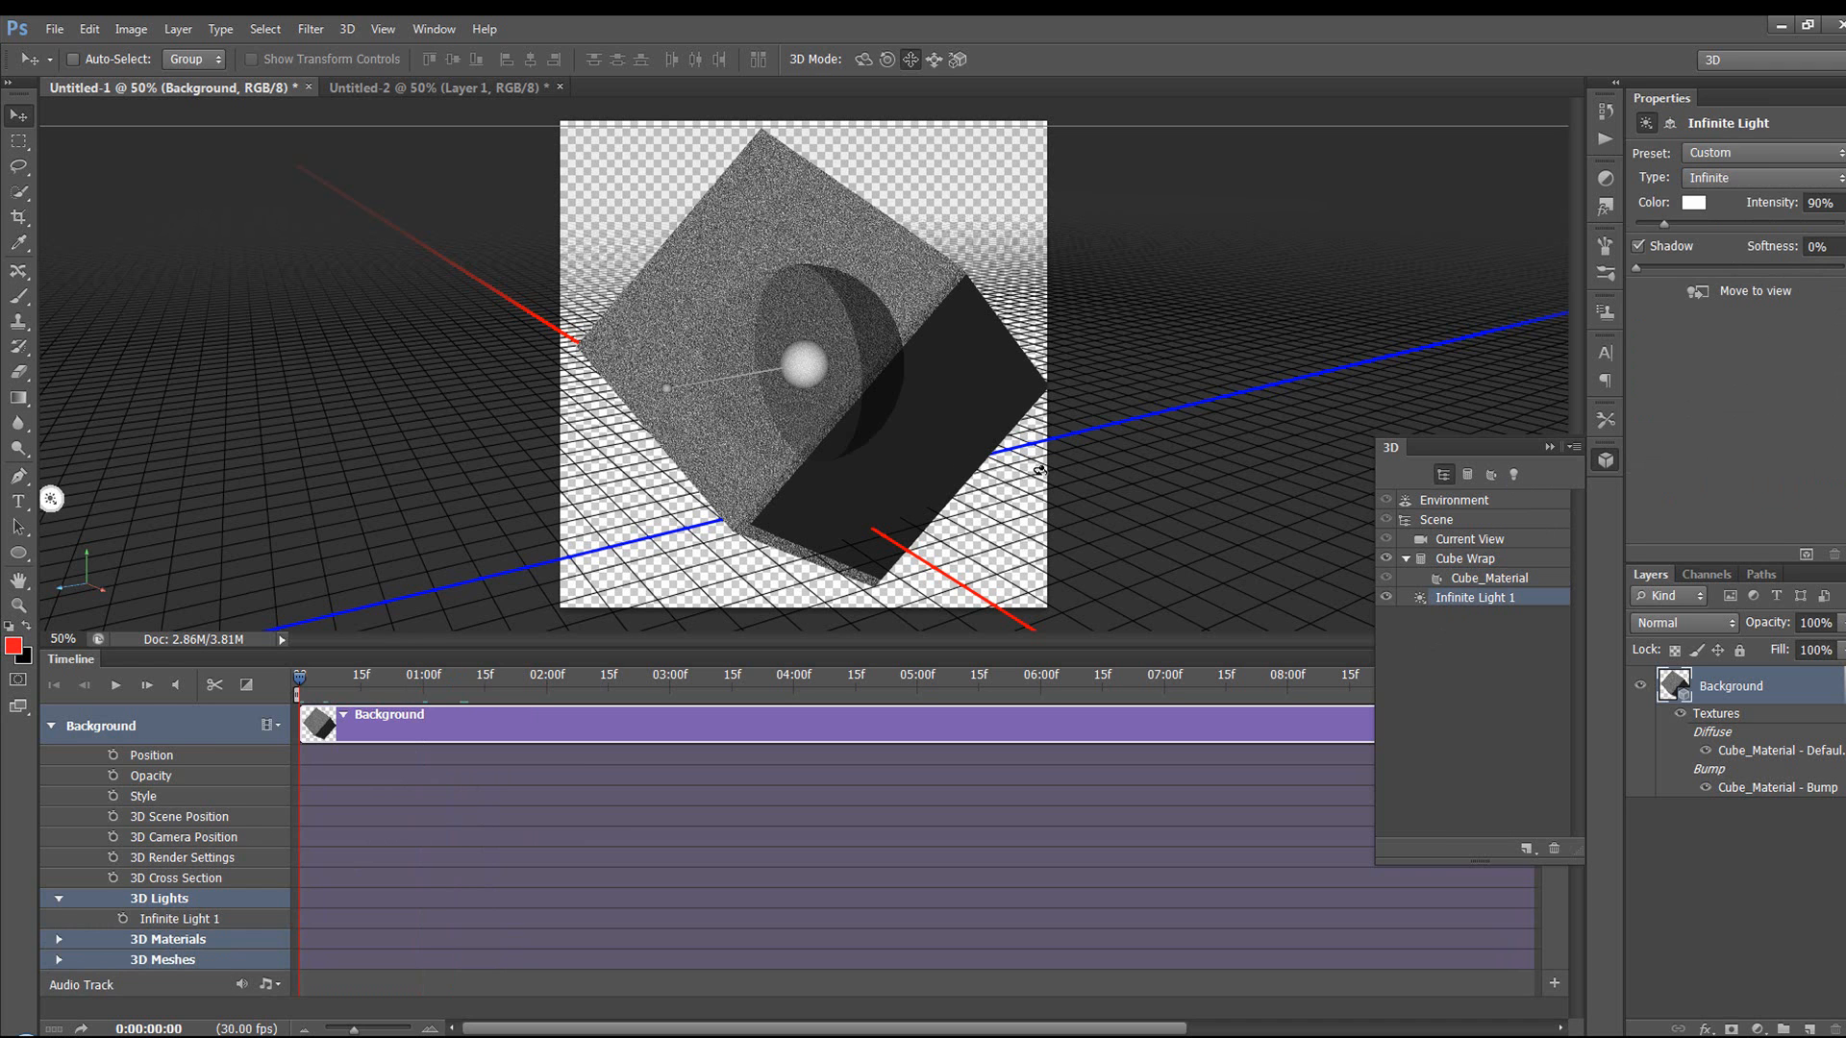
{"action": "left_click", "coordinate": [1498, 581]}
{"action": "left_click_drag", "start_coordinate": [1718, 381], "coordinate": [1635, 381]}
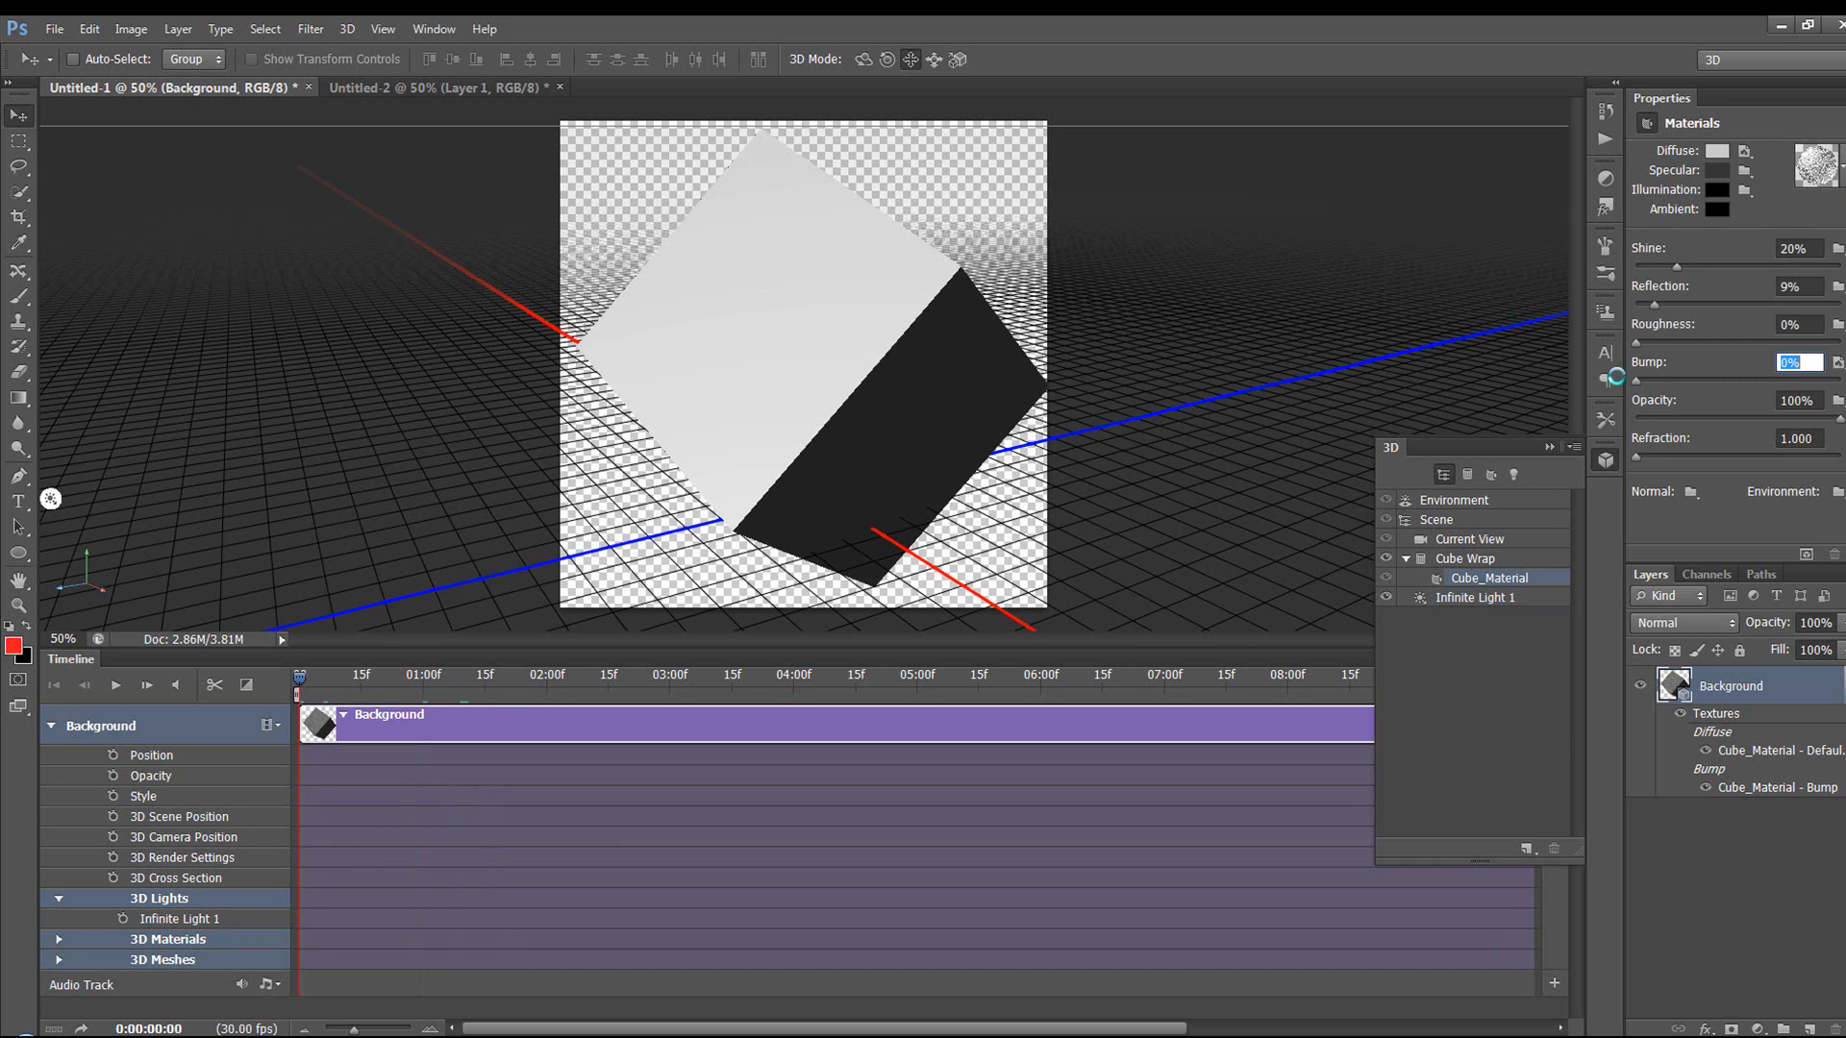
Start an Infinite Light 1 keyframe at time zero, redirect the light at 0:00:01:23, and scrub back to 0:00:00:05
{"action": "left_click", "coordinate": [1457, 601]}
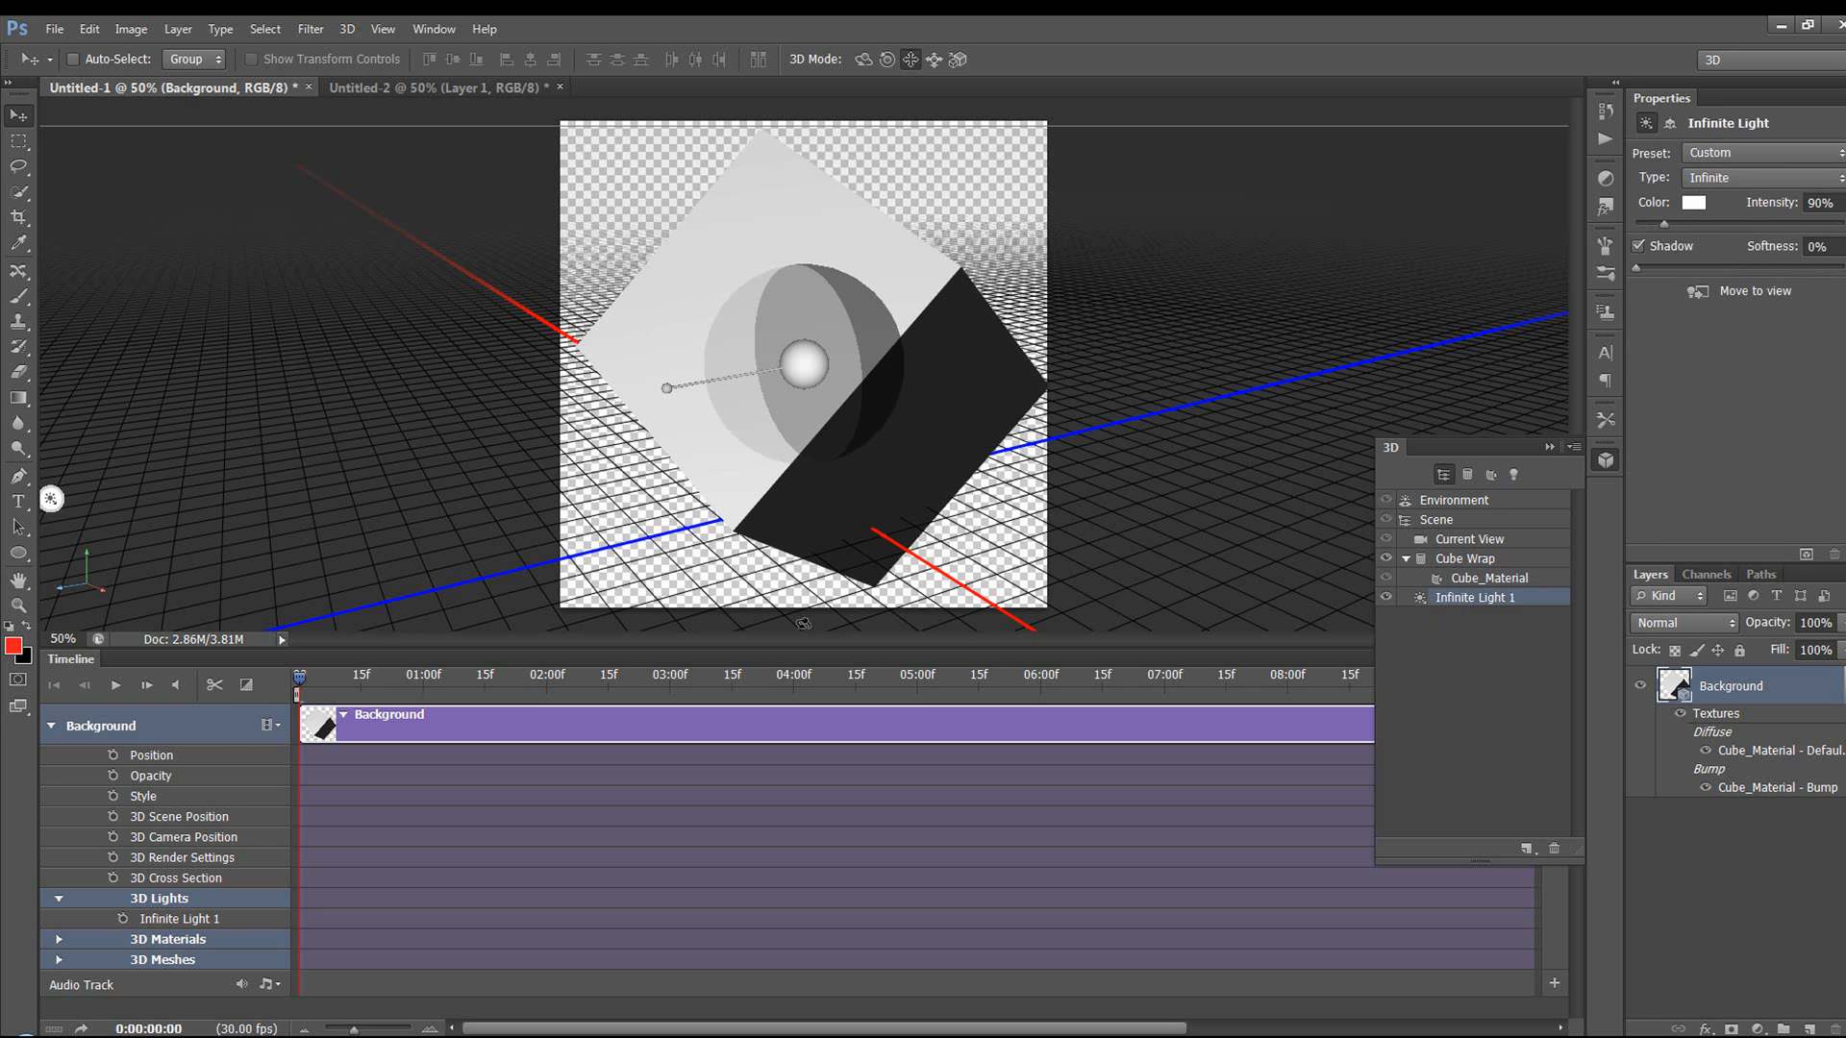
{"action": "left_click", "coordinate": [123, 917]}
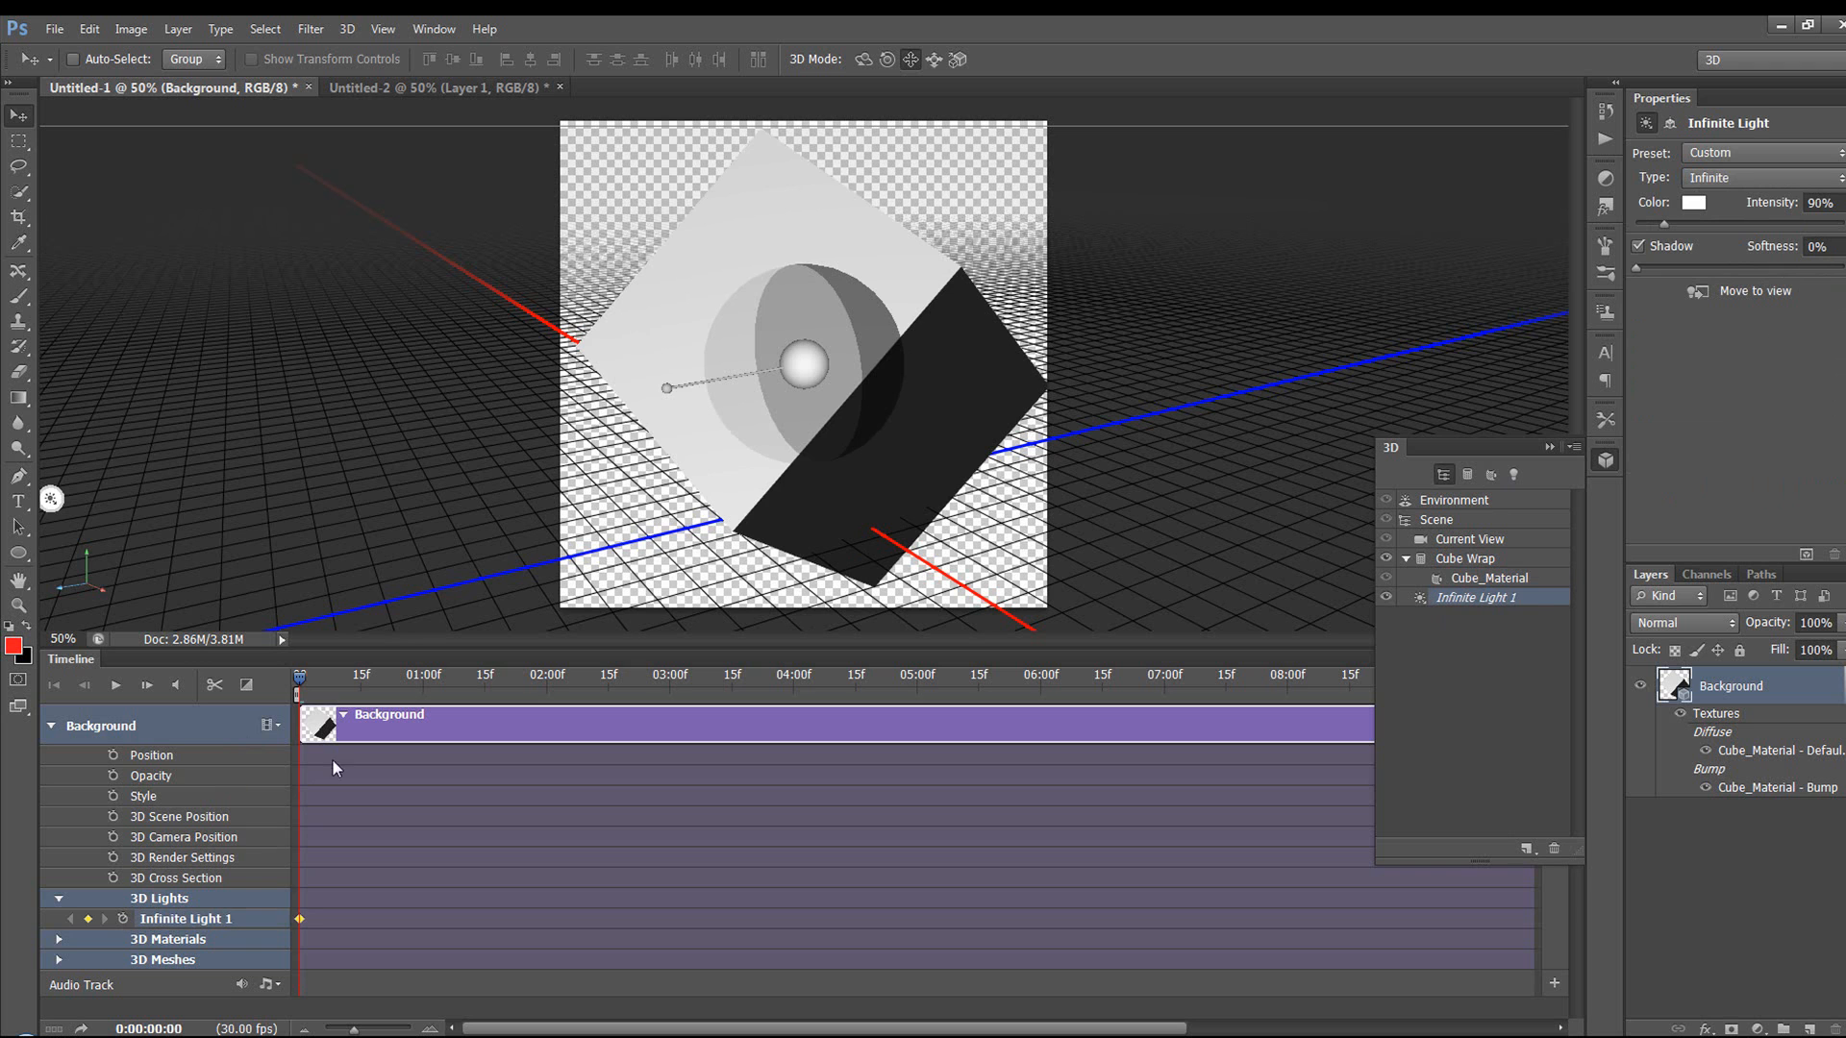
{"action": "left_click", "coordinate": [516, 689]}
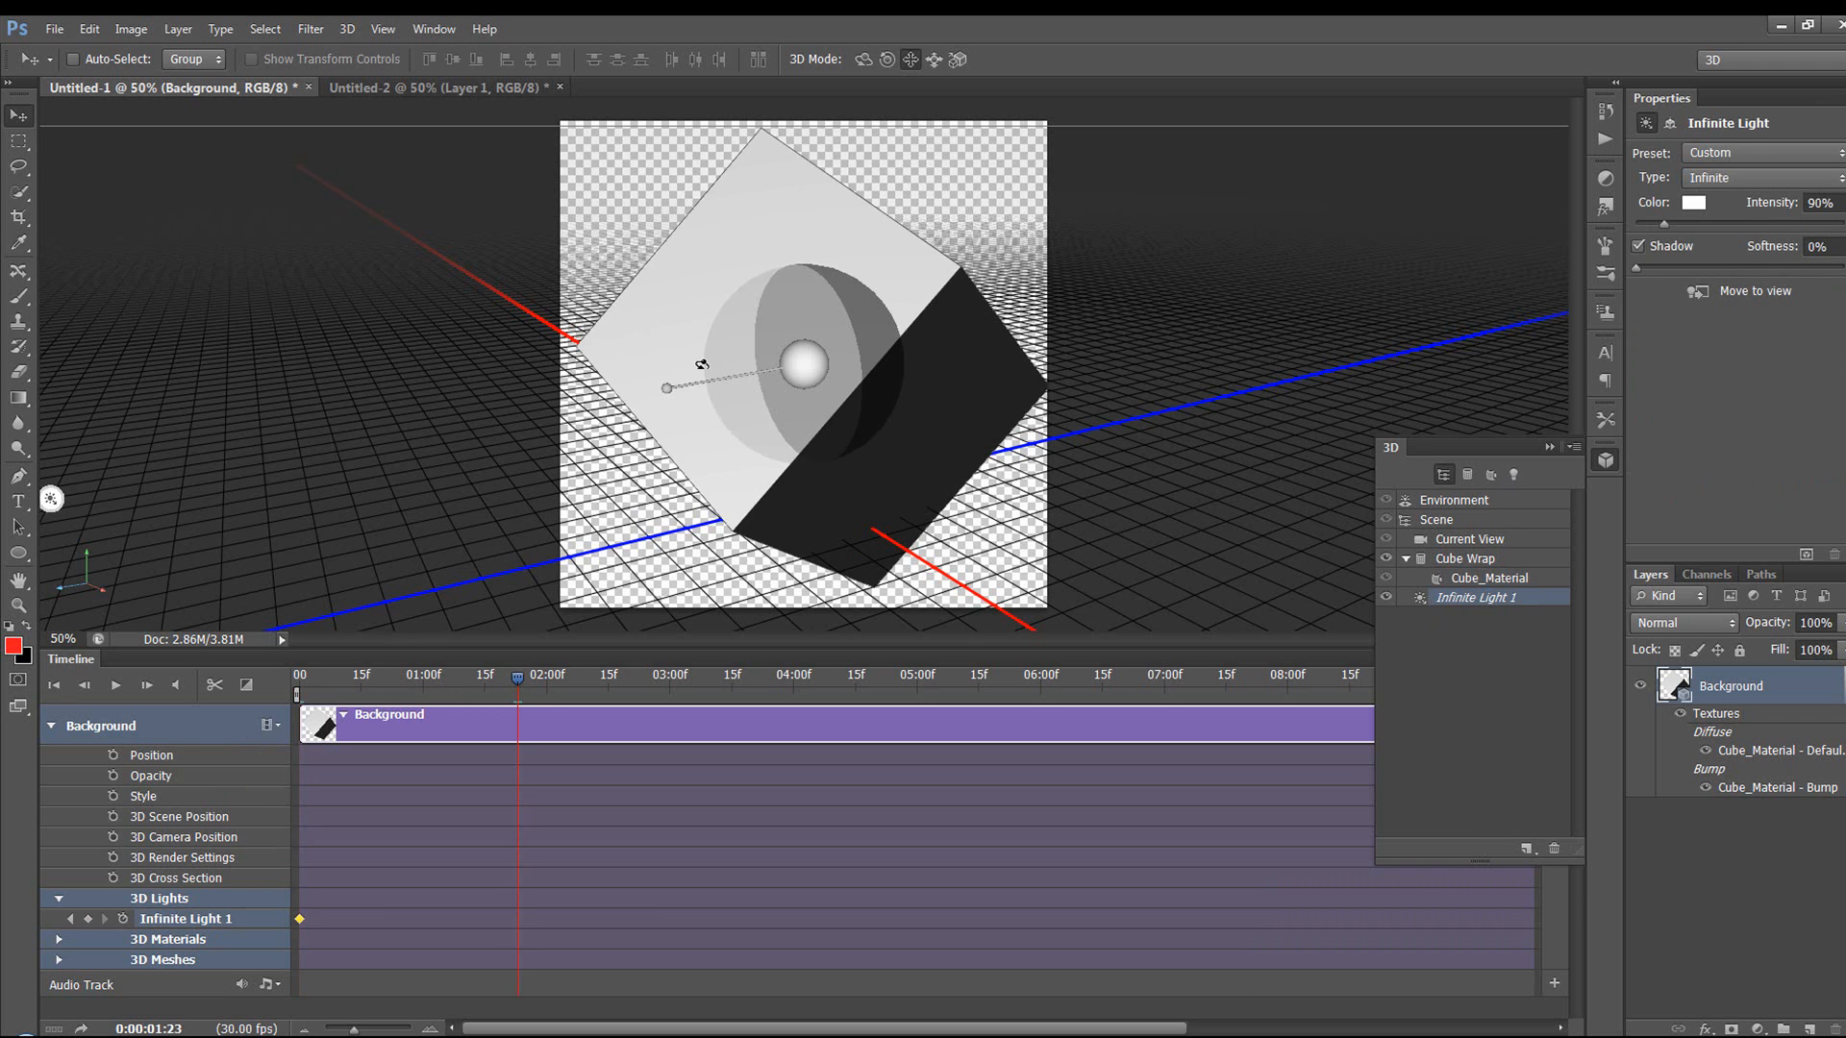
{"action": "left_click_drag", "start_coordinate": [668, 389], "coordinate": [819, 501]}
{"action": "mouse_move", "coordinate": [518, 677]}
{"action": "left_mouse_down"}
{"action": "mouse_move", "coordinate": [313, 683]}
{"action": "mouse_move", "coordinate": [523, 692]}
{"action": "mouse_move", "coordinate": [320, 690]}
{"action": "left_mouse_up"}
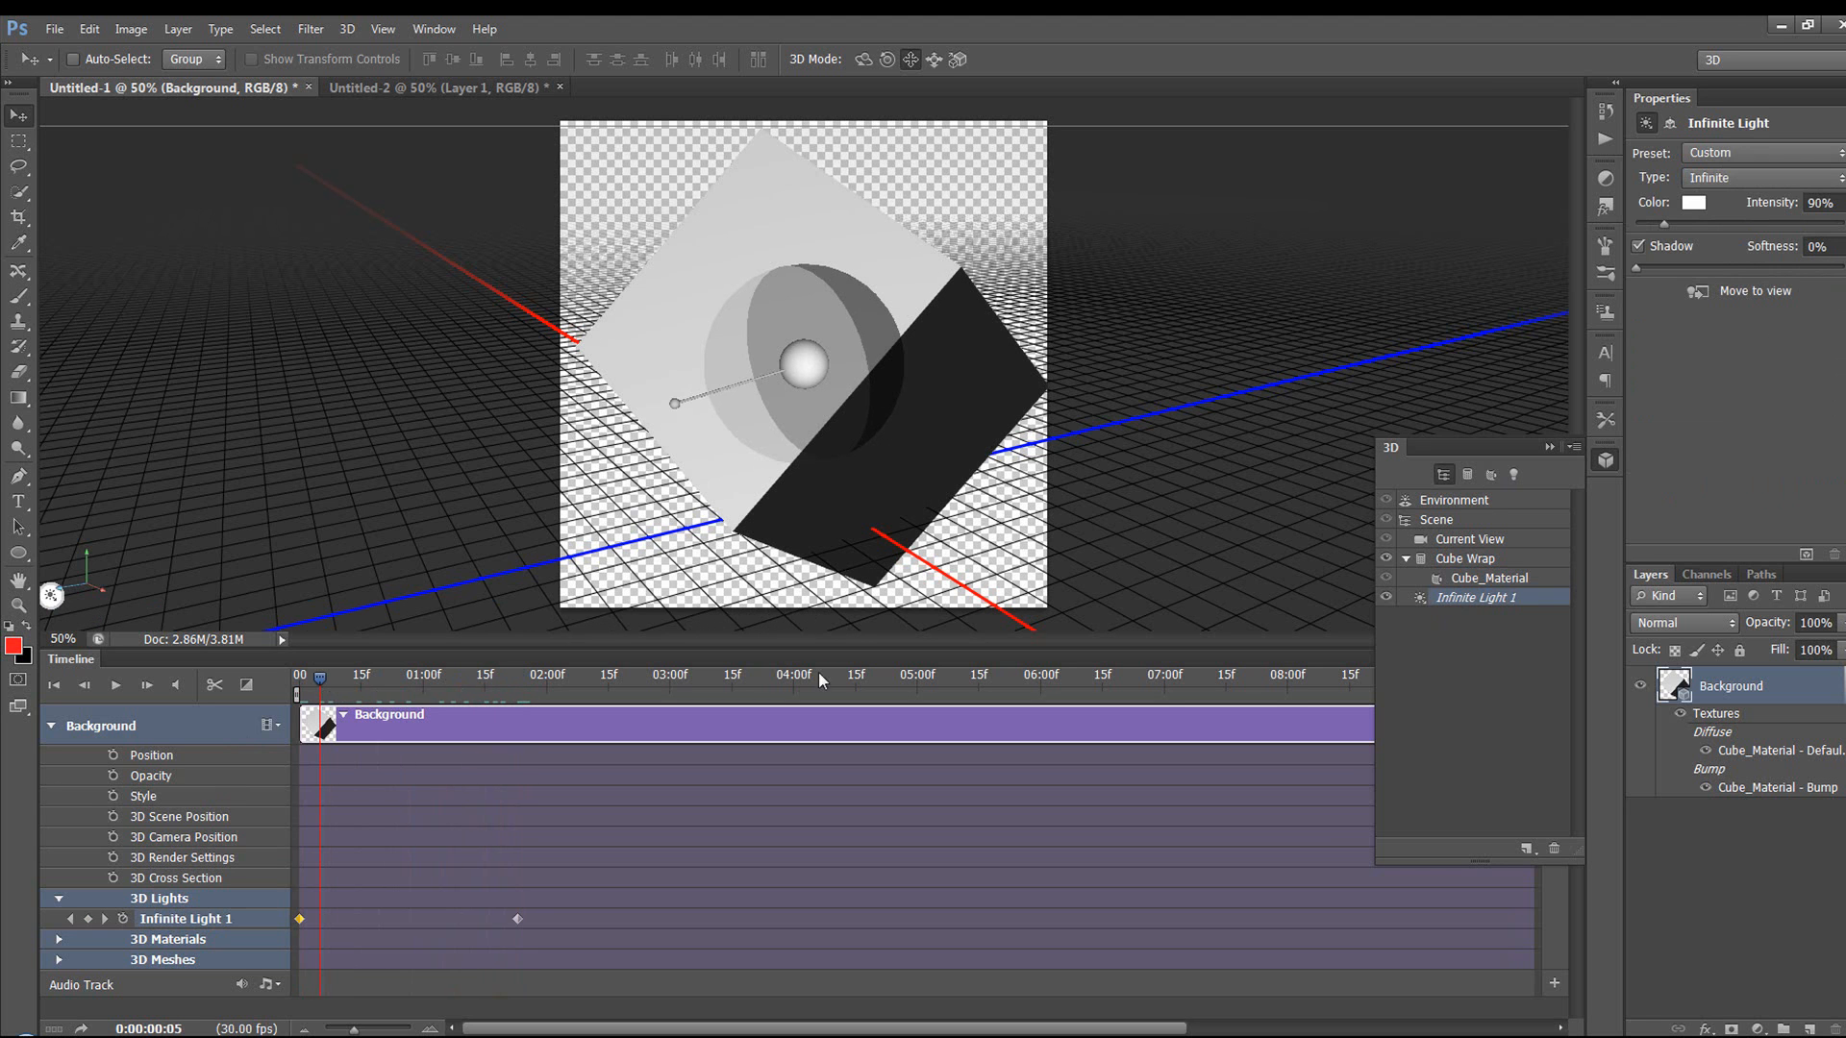
Collapse the floating 3D panel and the timeline's 3D Lights group
{"action": "left_click", "coordinate": [1550, 448]}
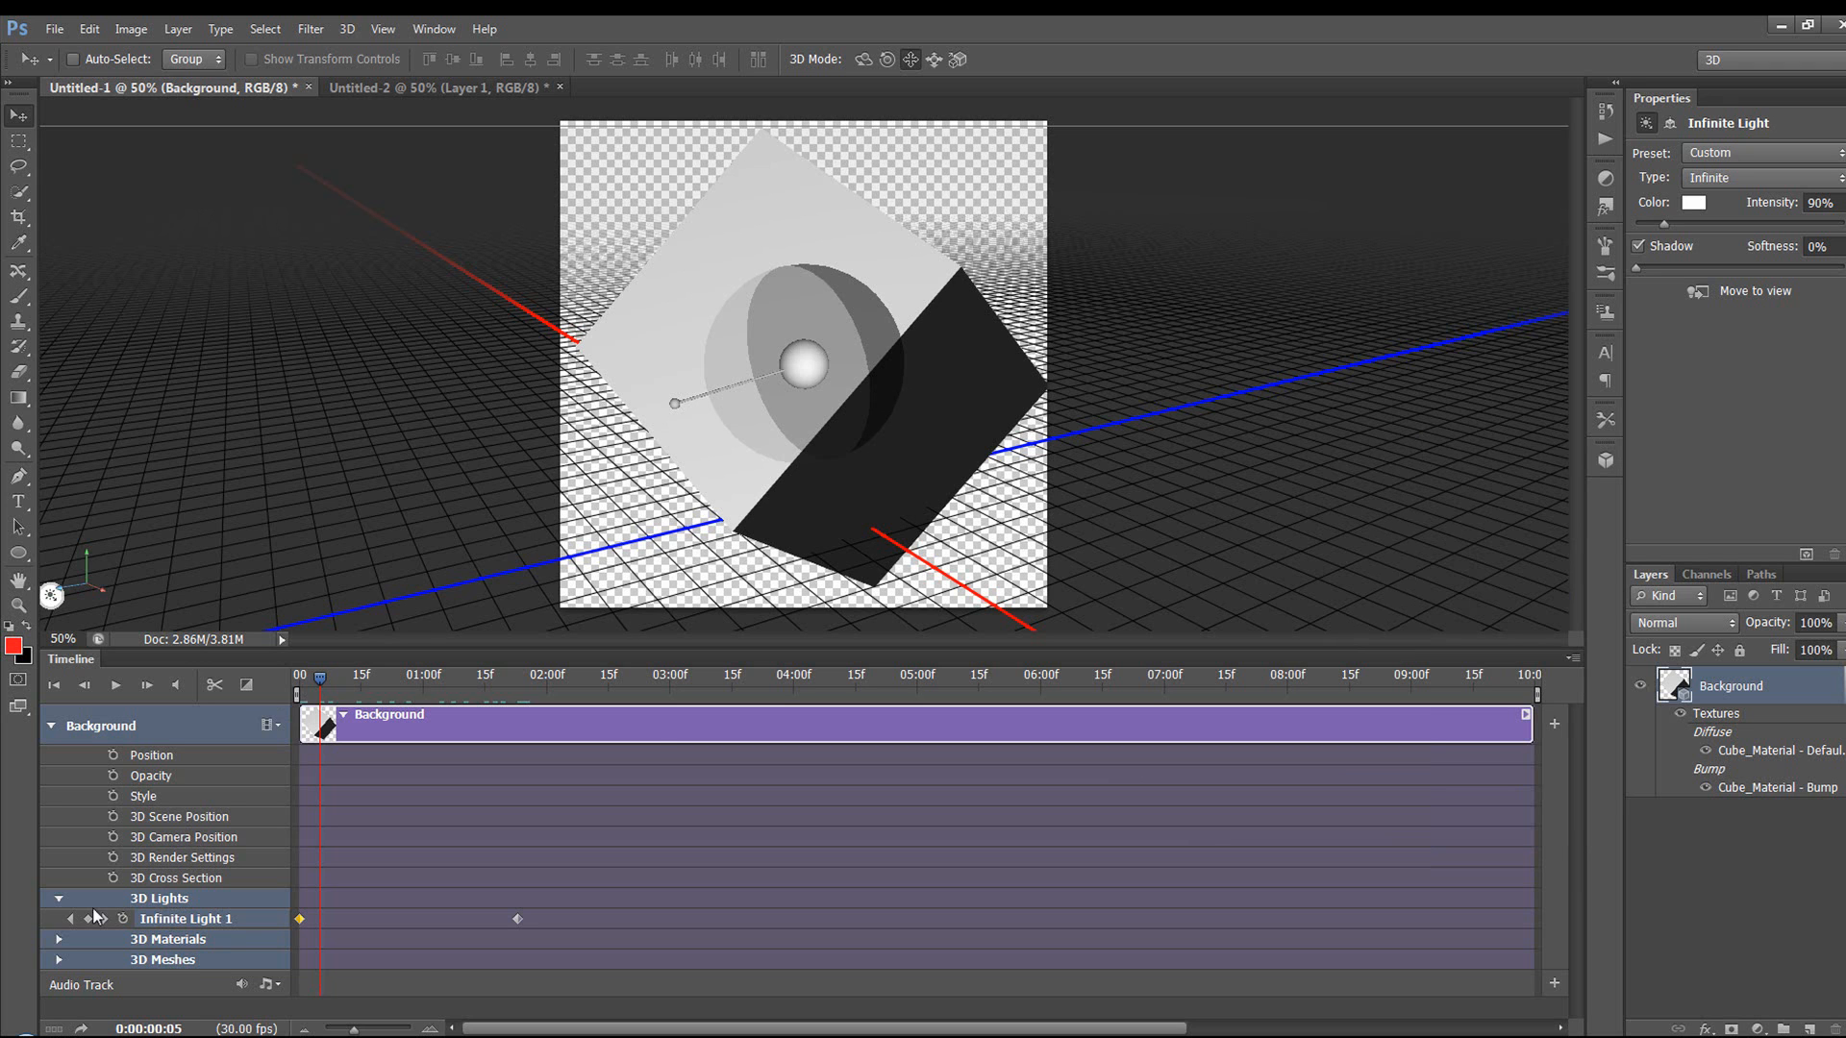
{"action": "left_click", "coordinate": [58, 899]}
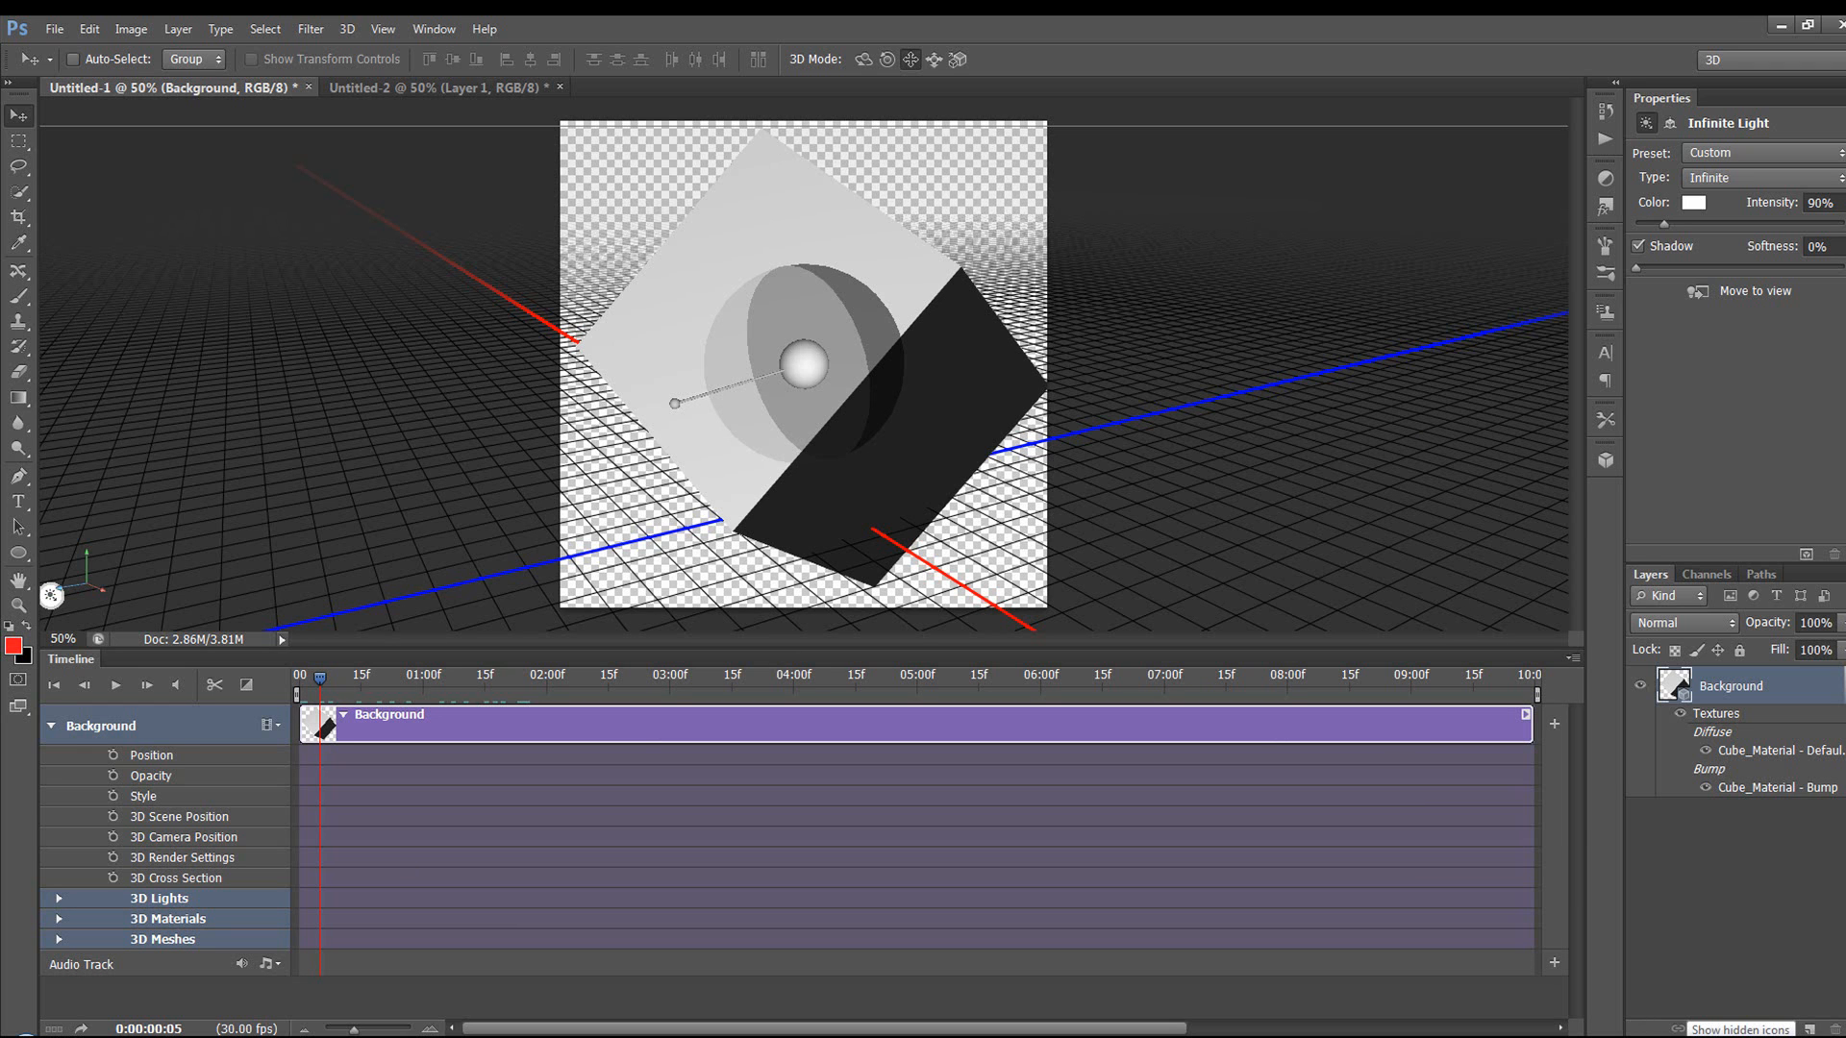
{"action": "left_click", "coordinate": [1676, 1028]}
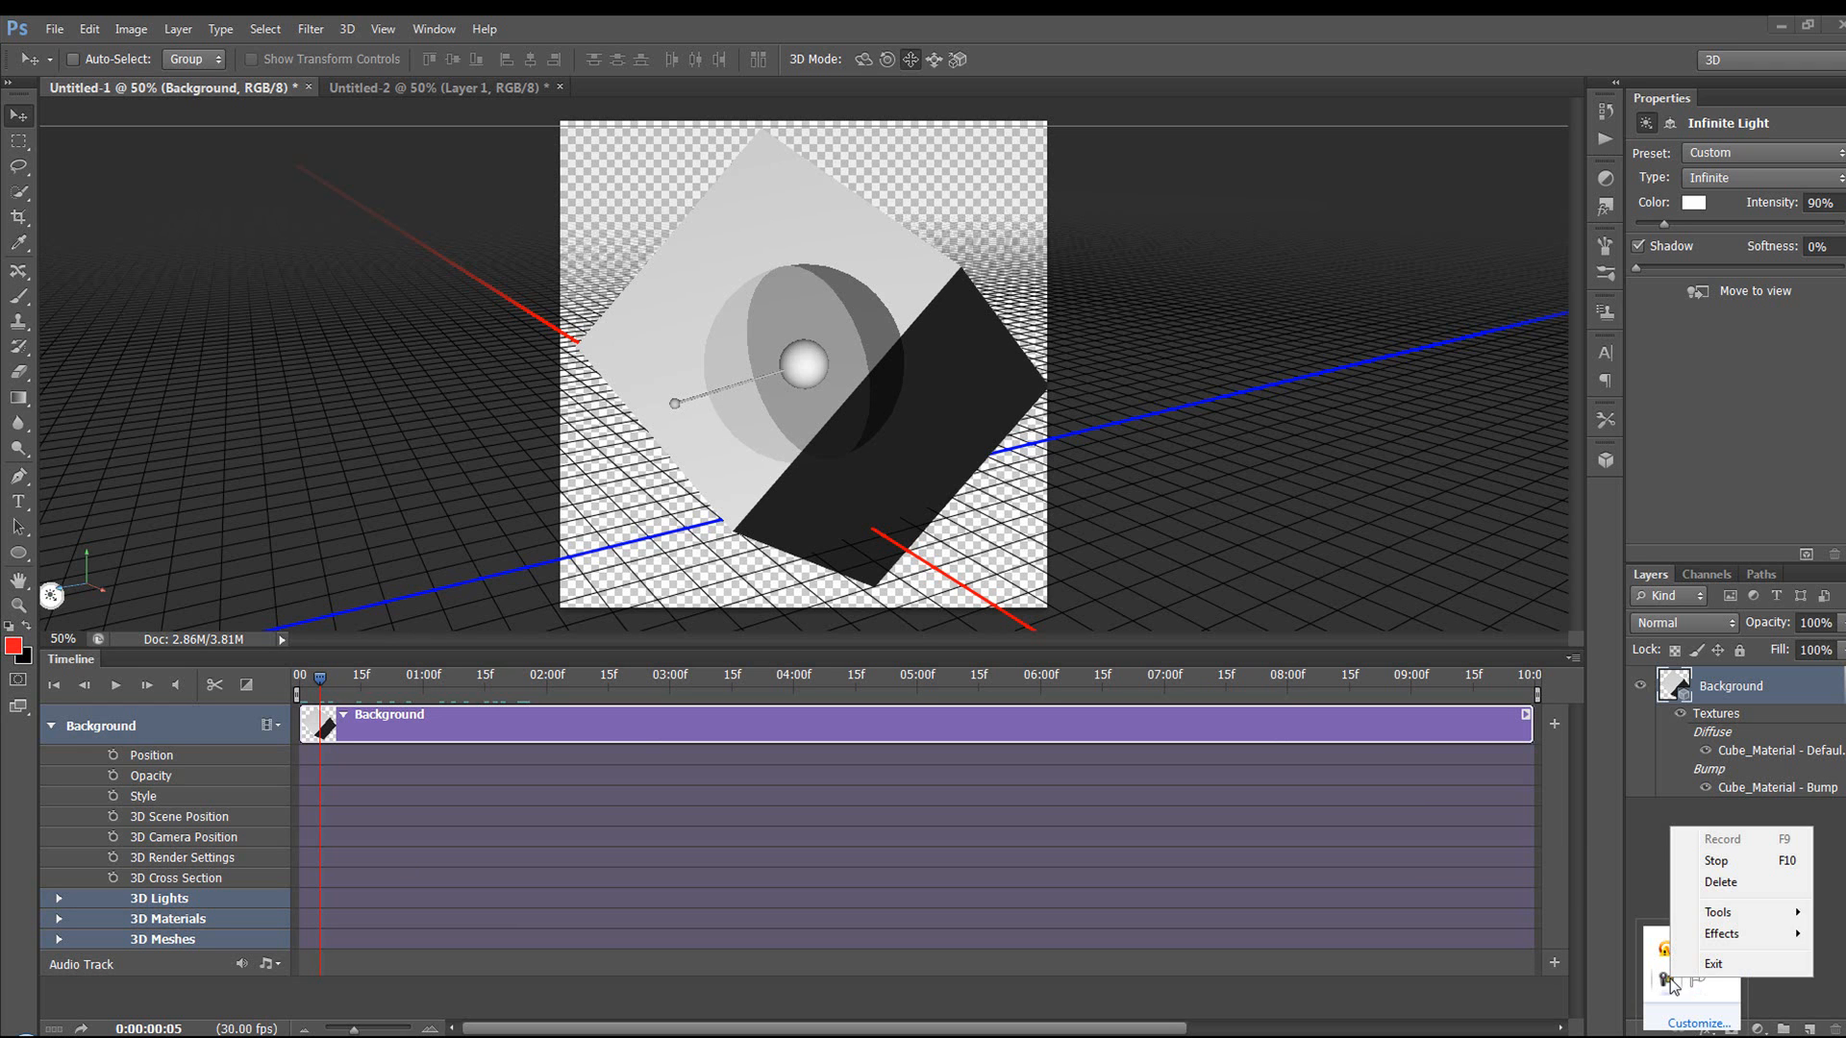